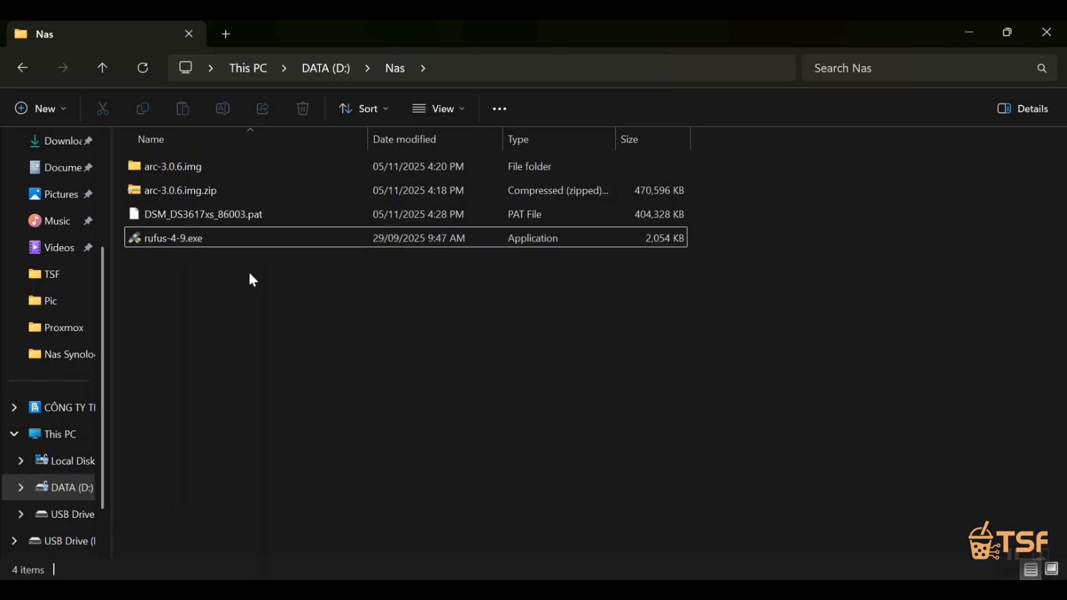
# Review the prepared files in the Nas folder and the DSM 7.3.1 entry for the DS3617xs on Synology's download page.
pyautogui.moveTo(251, 281); pyautogui.dragTo(240, 167)
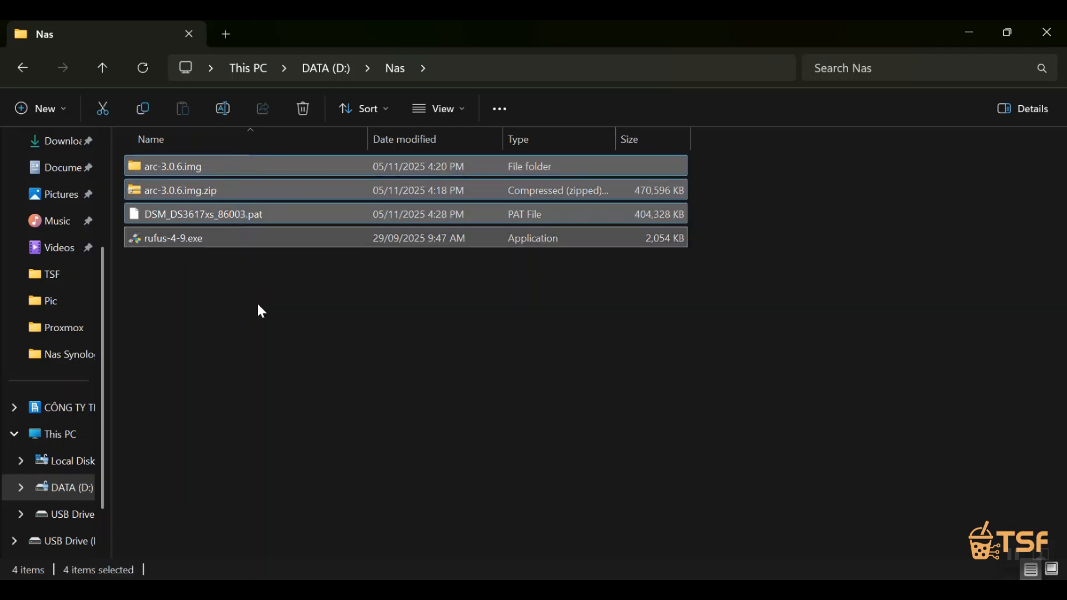
pyautogui.click(257, 310)
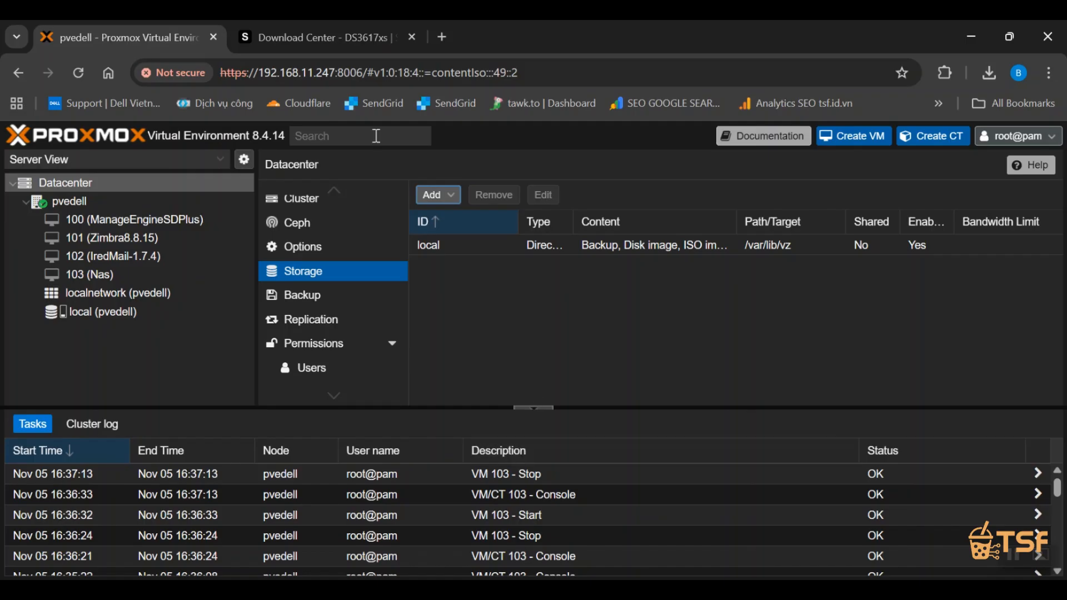
pyautogui.click(320, 49)
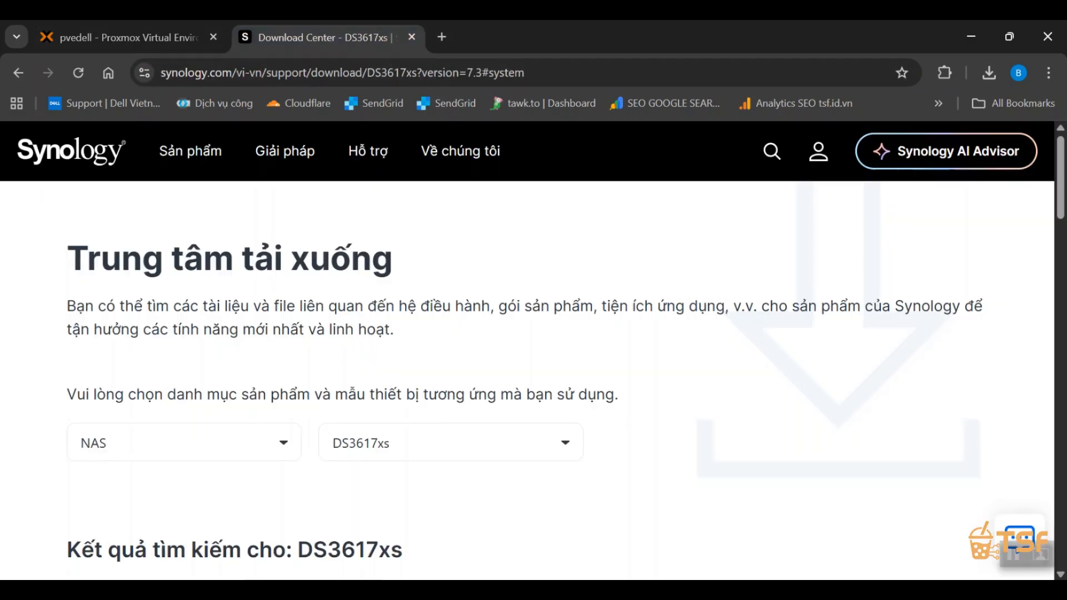
pyautogui.scroll(-6, 127, 411)
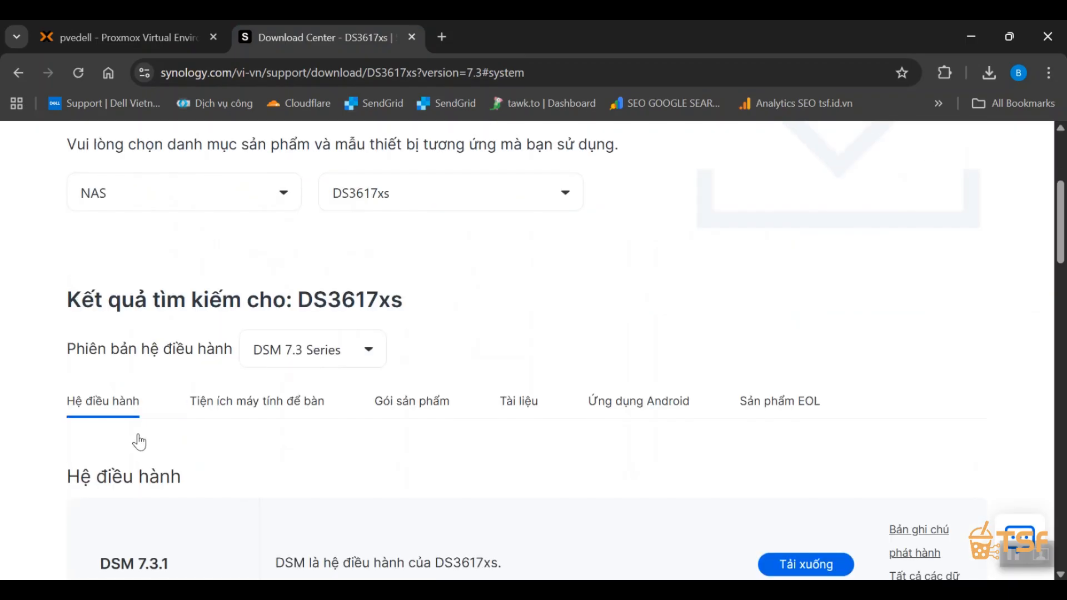
pyautogui.moveTo(114, 217); pyautogui.dragTo(404, 219)
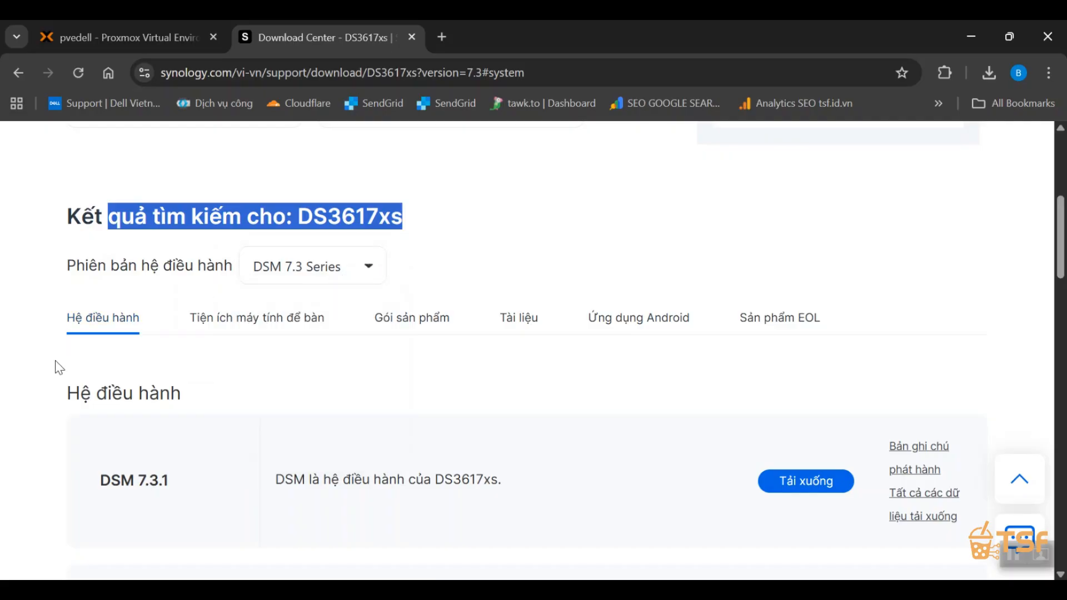
pyautogui.scroll(-5, 57, 364)
pyautogui.moveTo(113, 230); pyautogui.dragTo(232, 239)
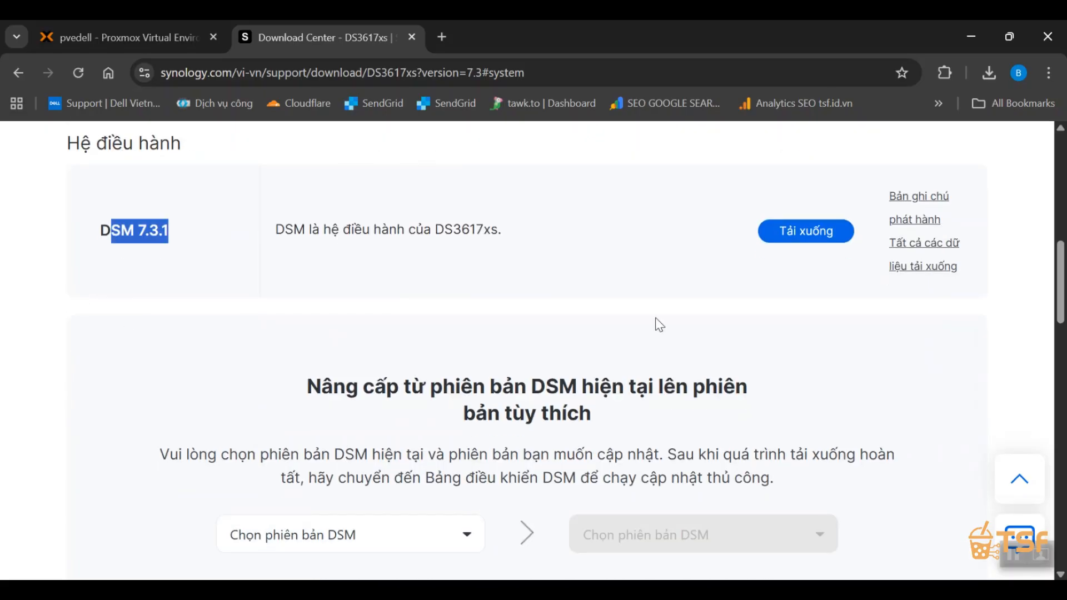
pyautogui.click(191, 261)
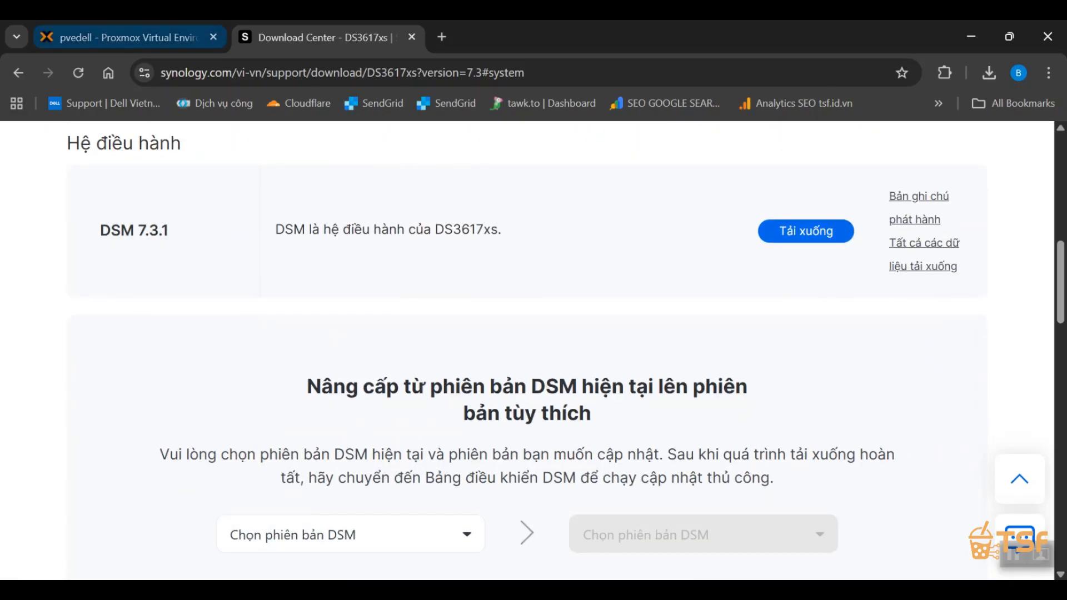
pyautogui.click(123, 38)
# Read the Step 2 line in document.txt, then return to the Nas folder in File Explorer.
pyautogui.click(545, 584)
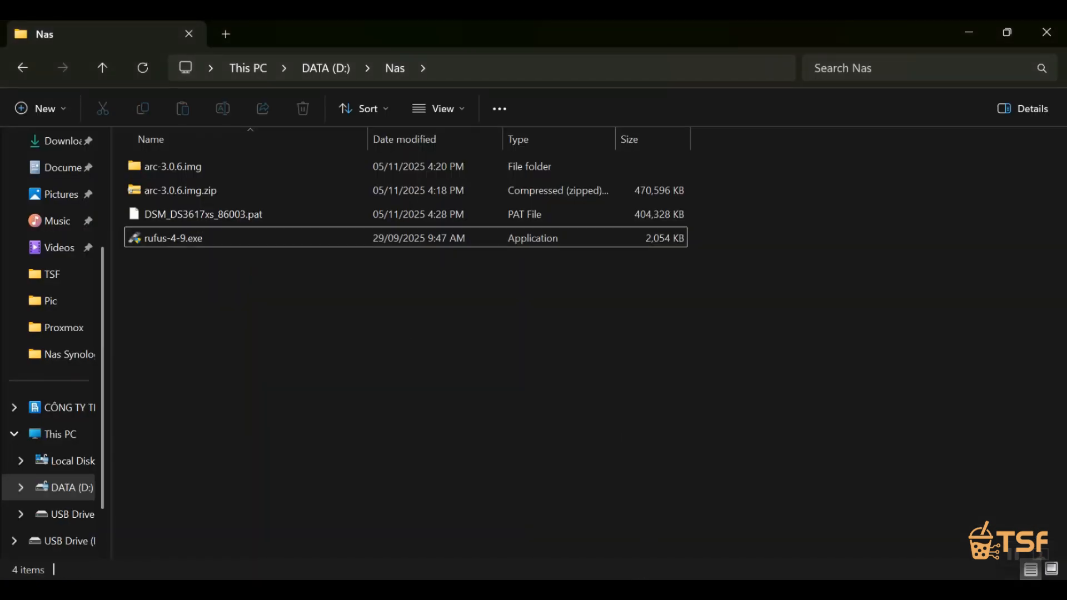
pyautogui.click(616, 584)
pyautogui.tripleClick(507, 264)
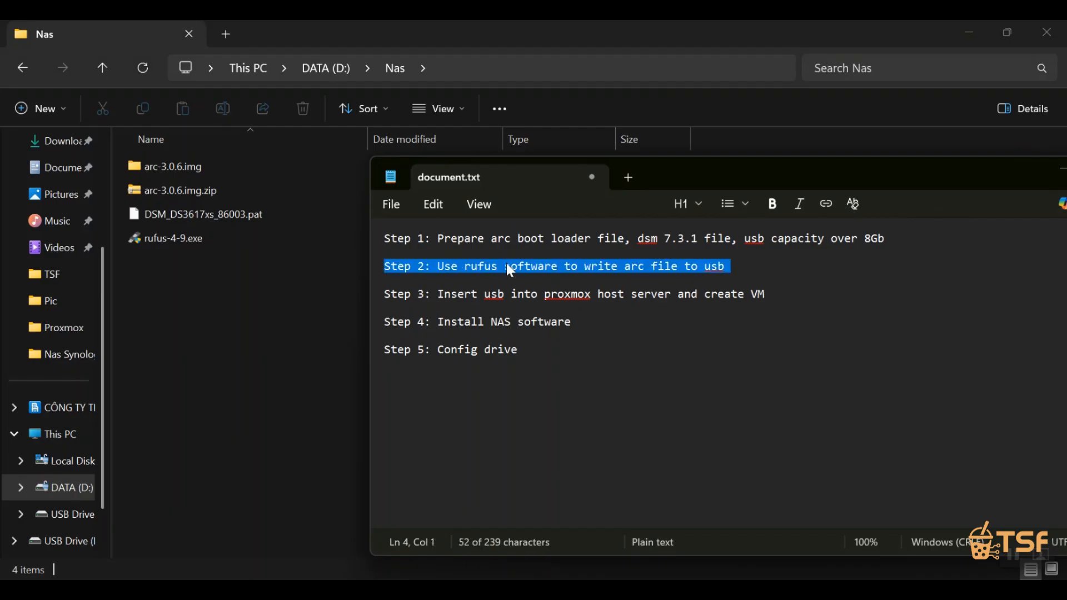
pyautogui.click(239, 333)
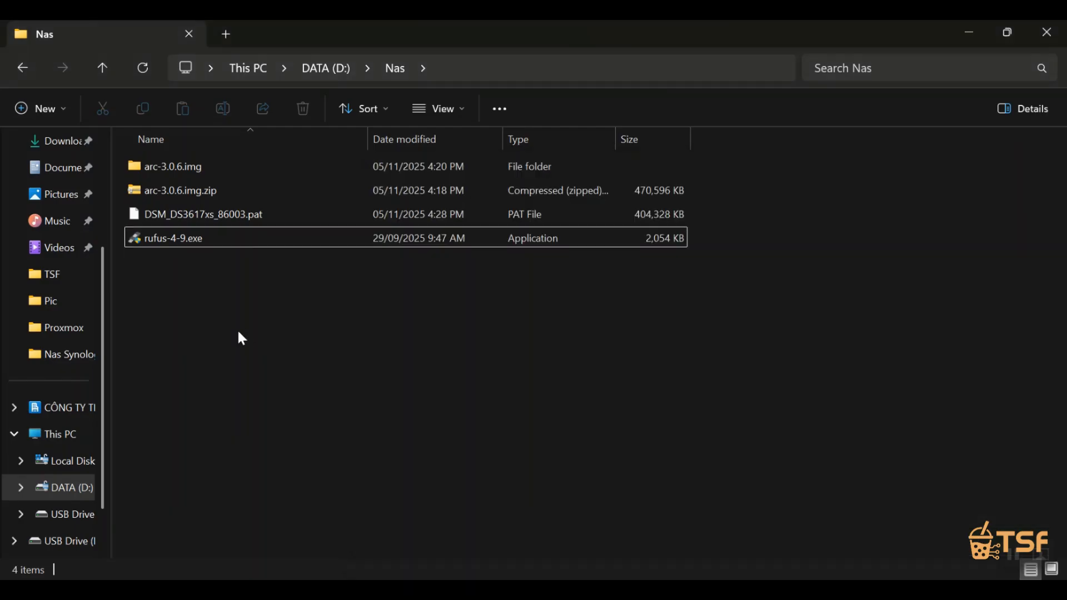
# Launch rufus-4-9.exe and load arc.img from the arc-3.0.6.img folder in D:\Nas as the boot image.
pyautogui.click(198, 244)
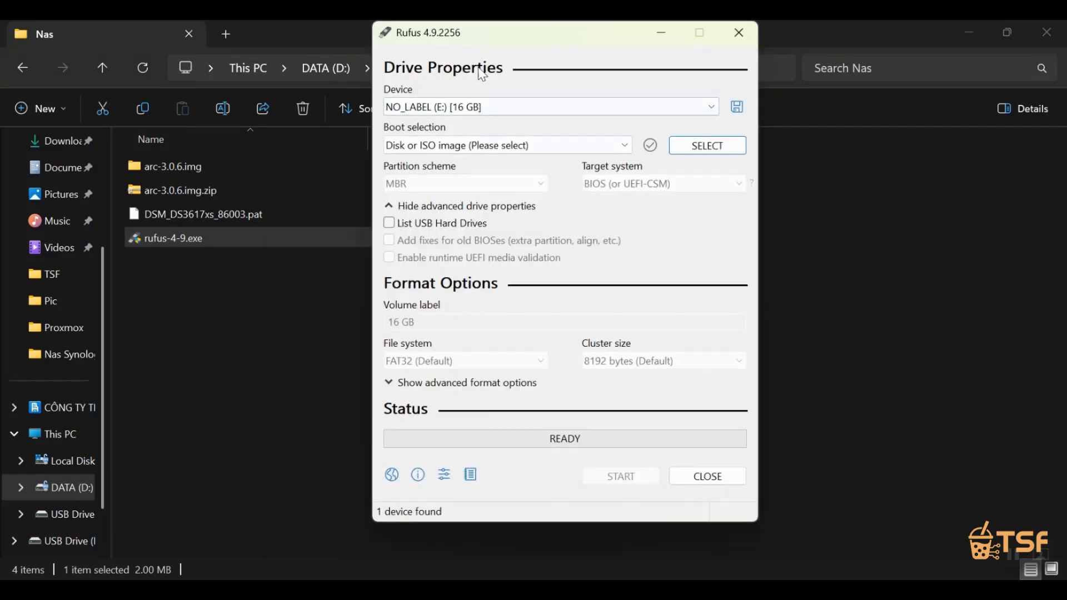
pyautogui.click(708, 145)
pyautogui.scroll(-5, 478, 328)
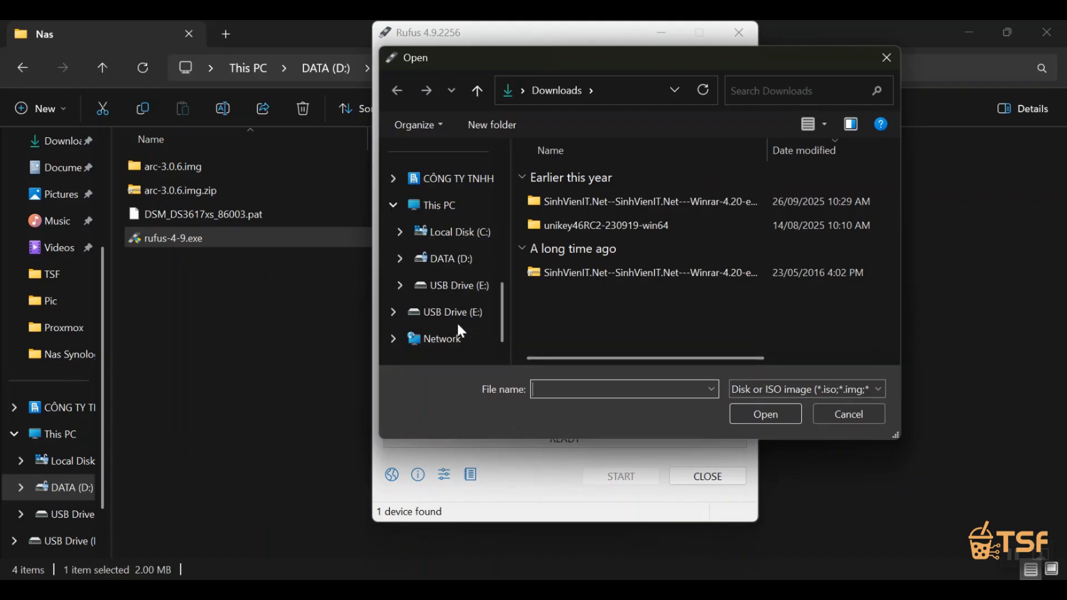
pyautogui.click(451, 214)
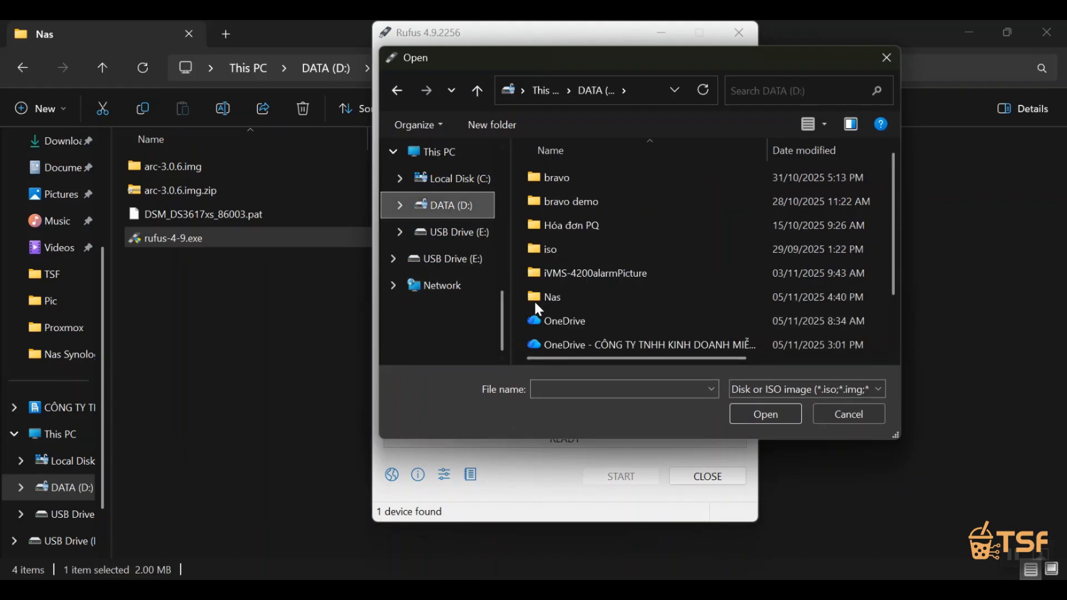
pyautogui.doubleClick(612, 296)
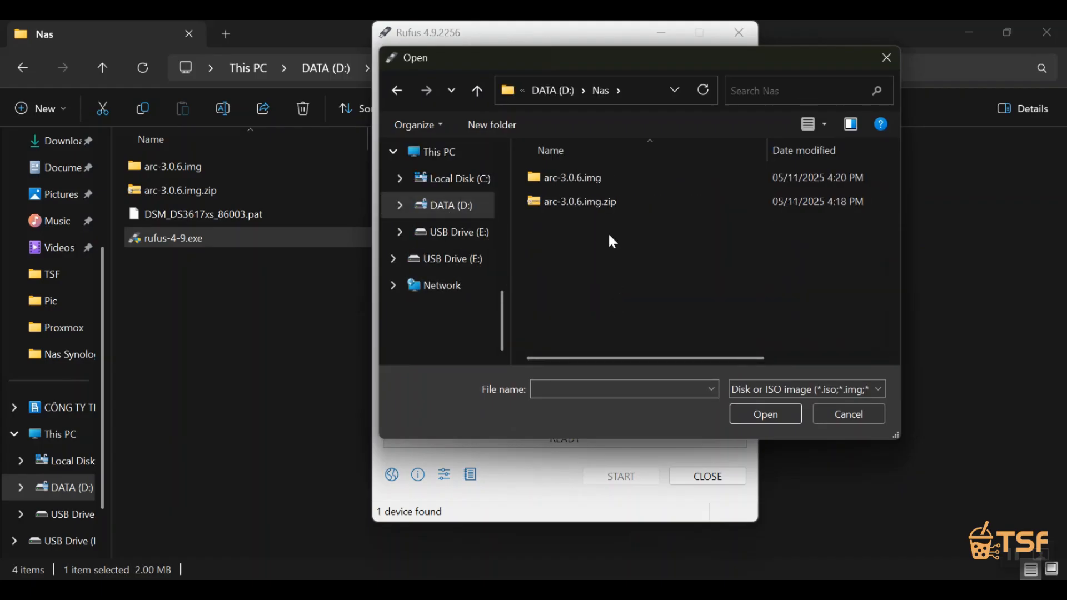
pyautogui.doubleClick(598, 177)
pyautogui.doubleClick(598, 177)
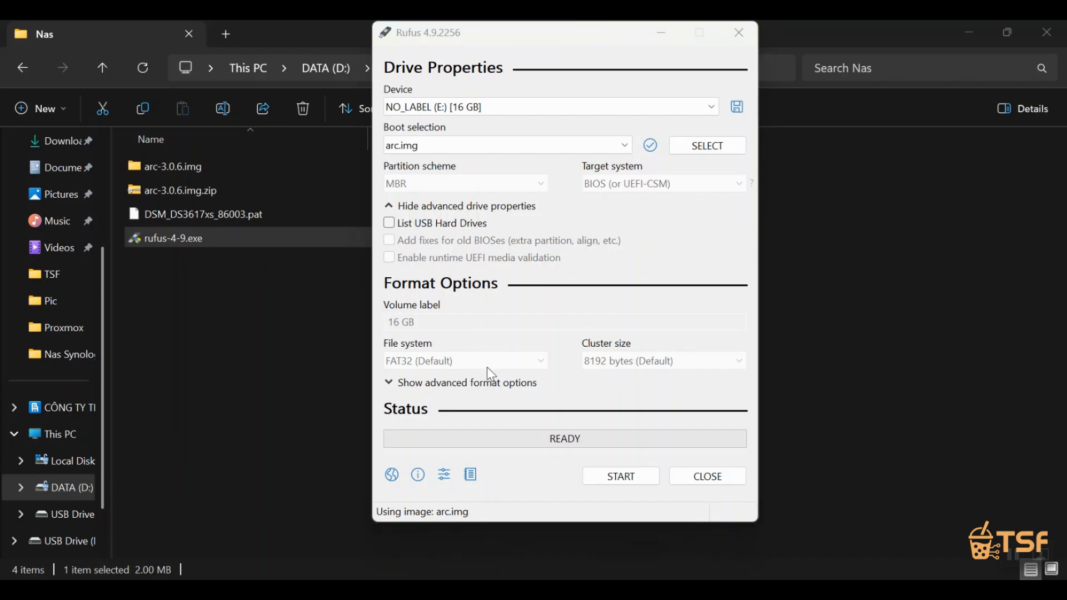
# Write arc.img to the 16 GB USB drive, accepting the erasure of its data, and close Rufus.
pyautogui.click(621, 482)
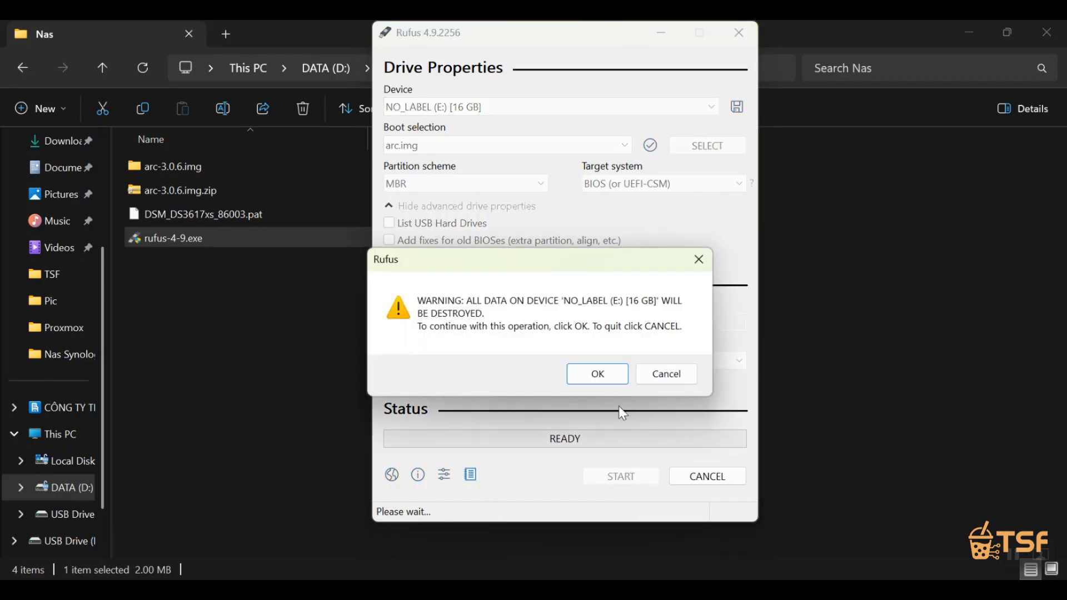
pyautogui.click(599, 381)
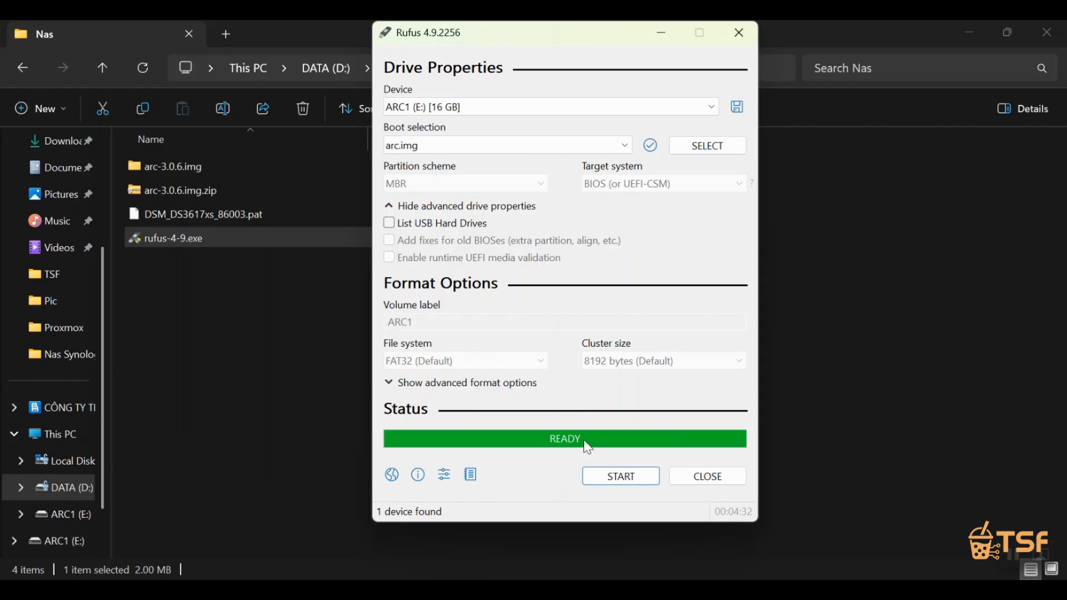
pyautogui.click(724, 483)
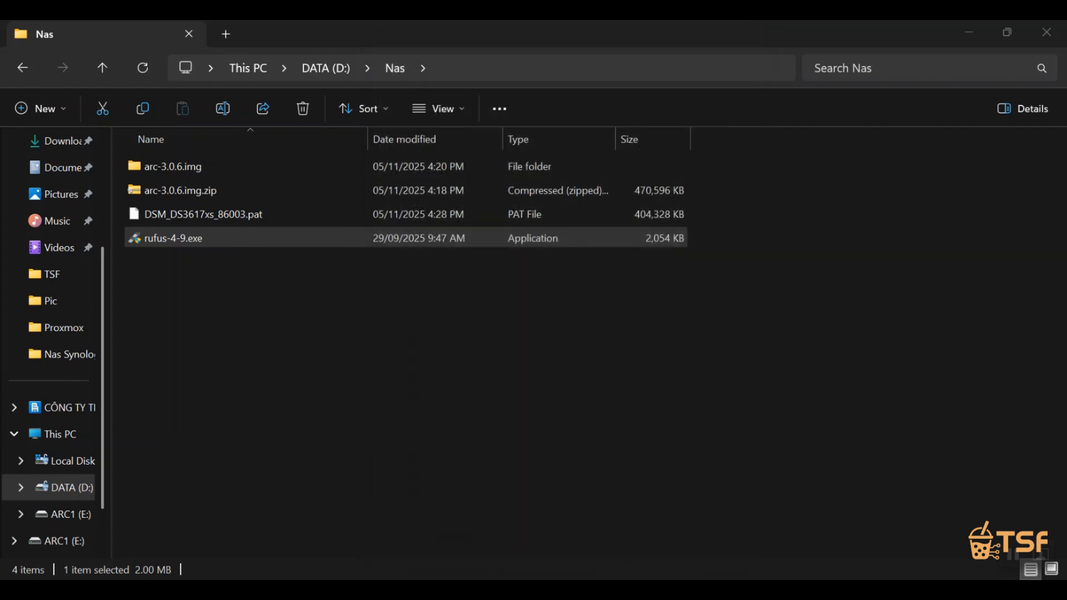
# Read the Step 3 line about the Proxmox host and VM creation in document.txt.
pyautogui.click(647, 594)
pyautogui.moveTo(457, 295); pyautogui.dragTo(607, 305)
pyautogui.click(633, 372)
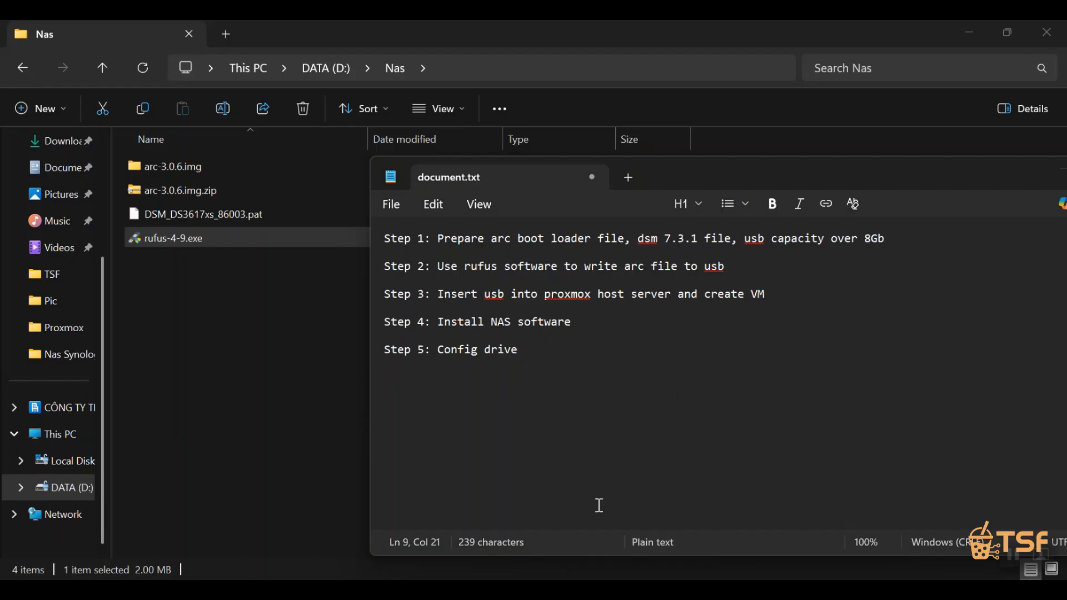
# Switch to the Proxmox web interface and begin a new virtual machine named NasSyno.
pyautogui.hotkey('alt', 'Tab')
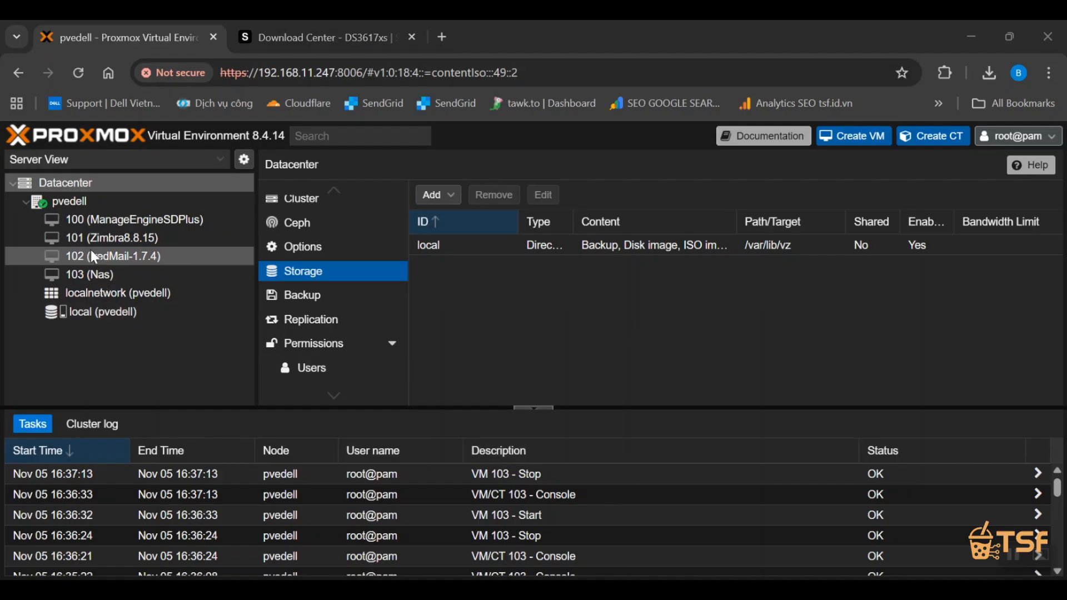
pyautogui.click(854, 136)
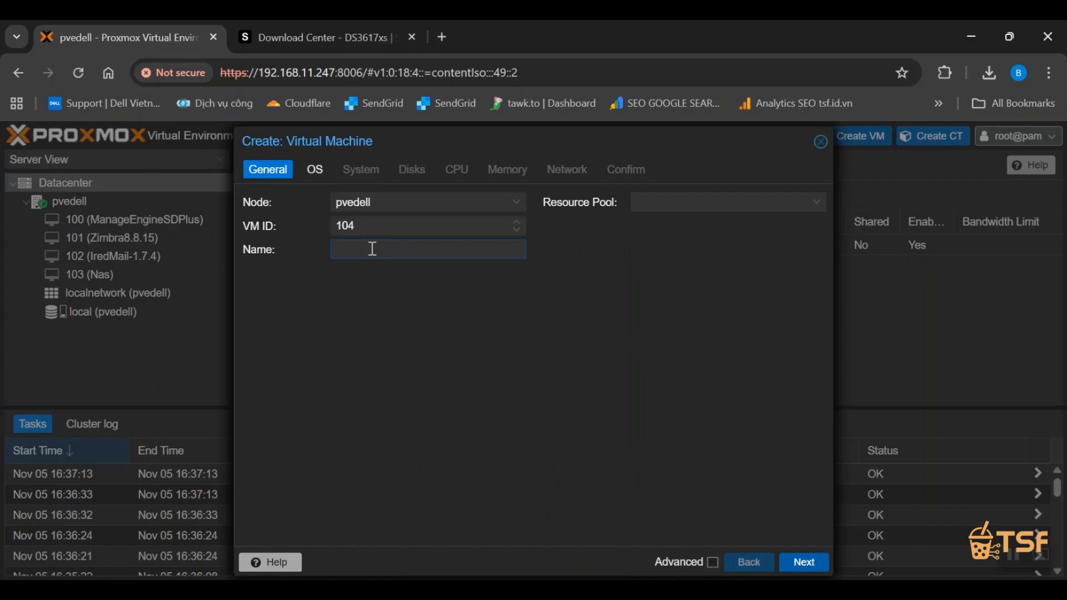
pyautogui.click(373, 252)
pyautogui.write('NasSyno')
# Set the VM's installation media to the physical CD/DVD drive and its guest OS type to Other.
pyautogui.click(315, 170)
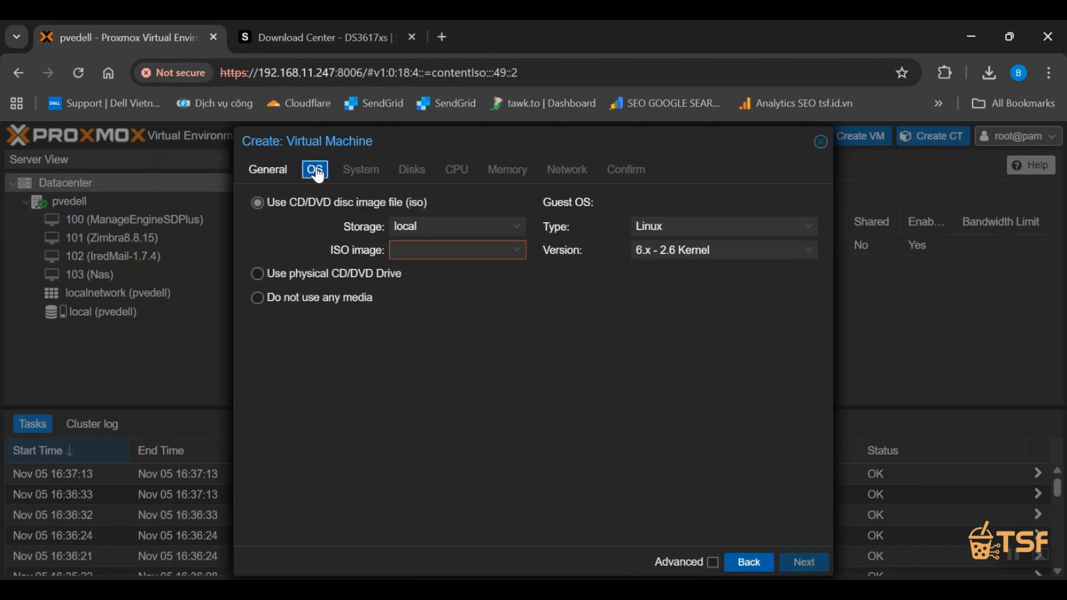
pyautogui.click(429, 225)
pyautogui.click(433, 227)
pyautogui.click(439, 250)
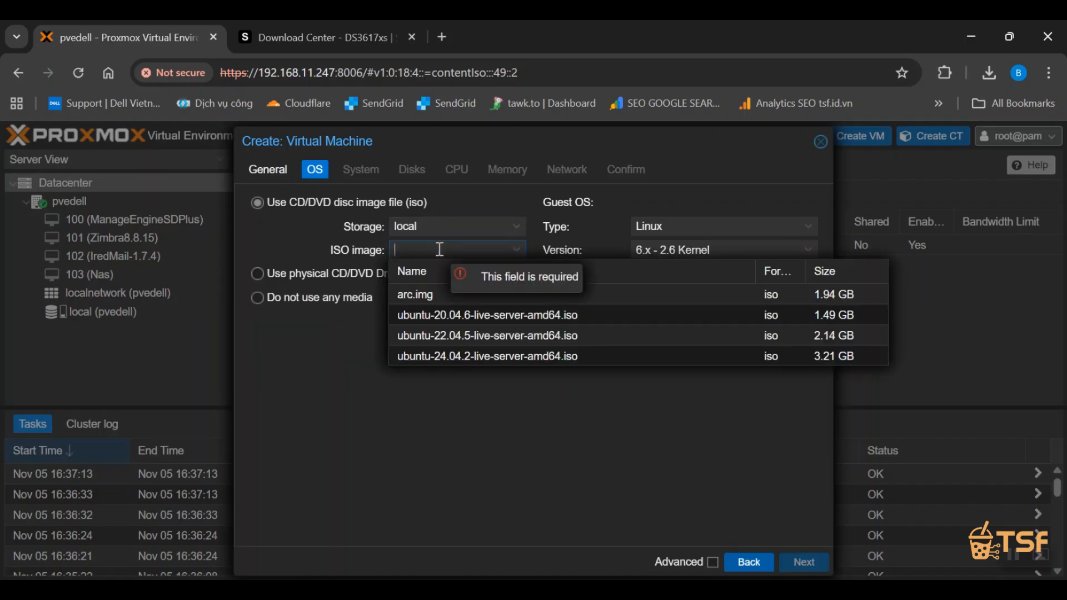
pyautogui.click(324, 379)
pyautogui.click(293, 273)
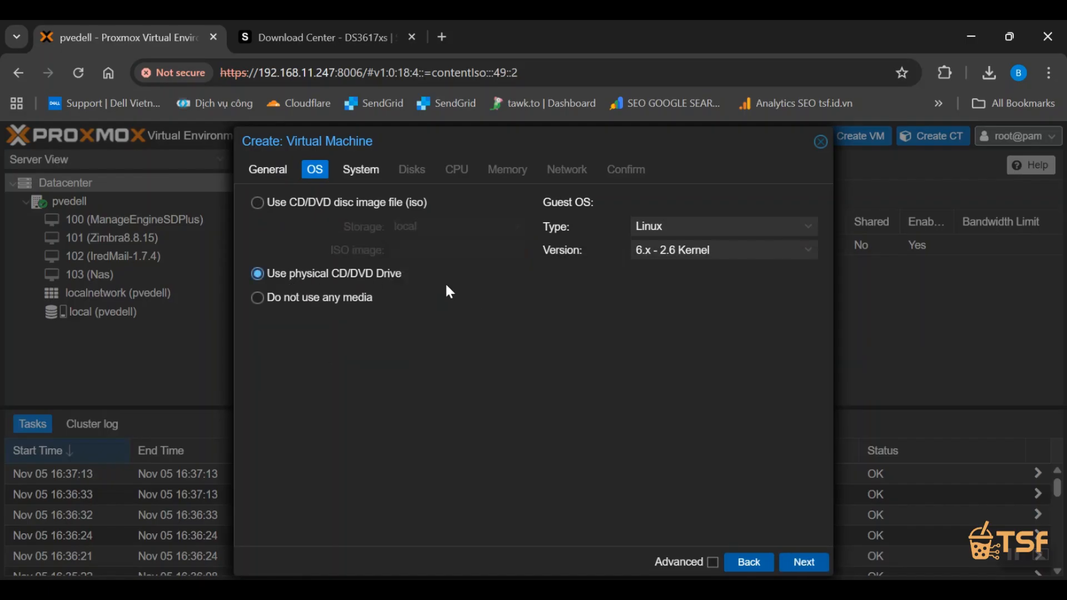
pyautogui.click(652, 229)
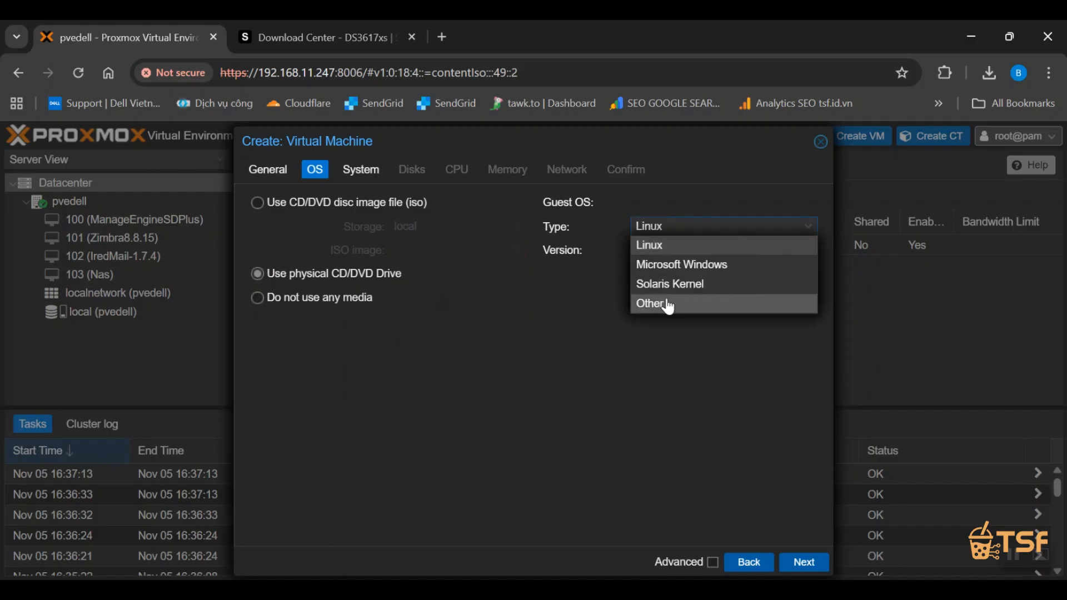
pyautogui.click(667, 303)
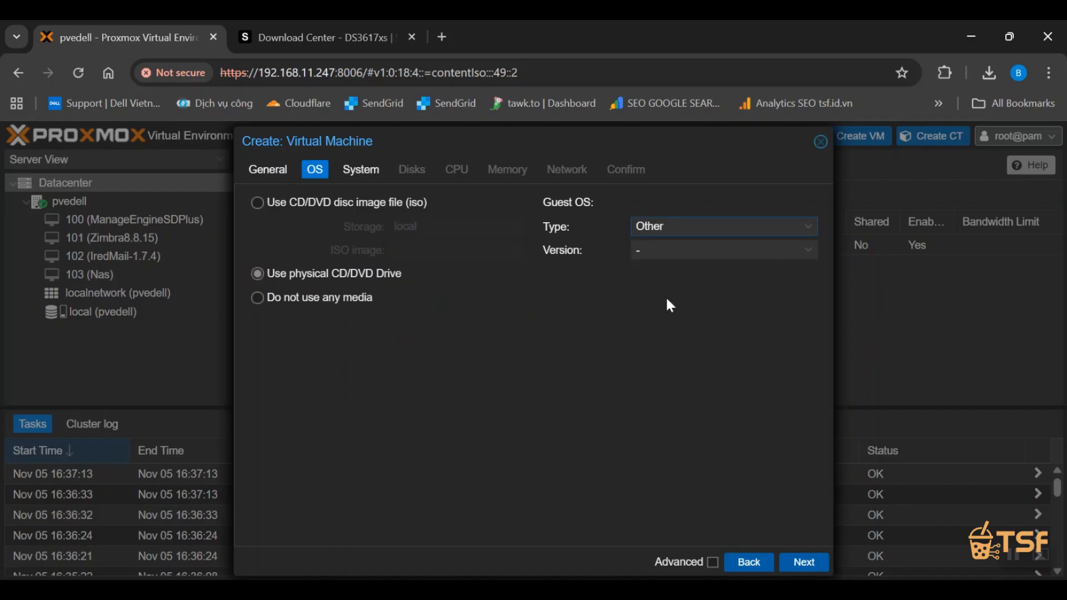
# Set the VM's SCSI controller to VirtIO SCSI and enable the Qemu Agent.
pyautogui.click(361, 170)
pyautogui.click(729, 201)
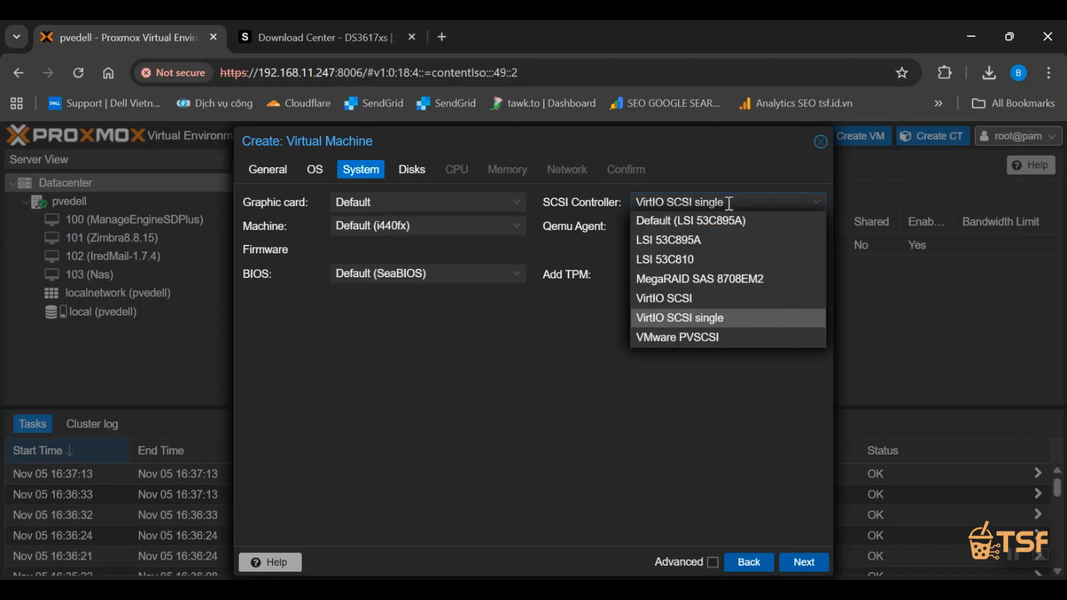
pyautogui.click(679, 299)
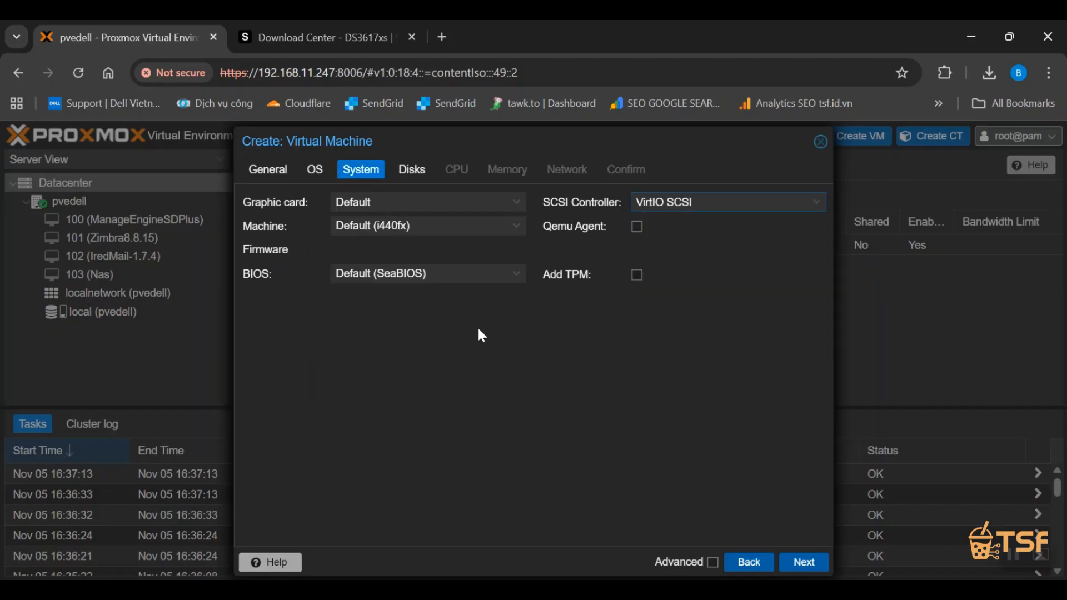
pyautogui.click(637, 226)
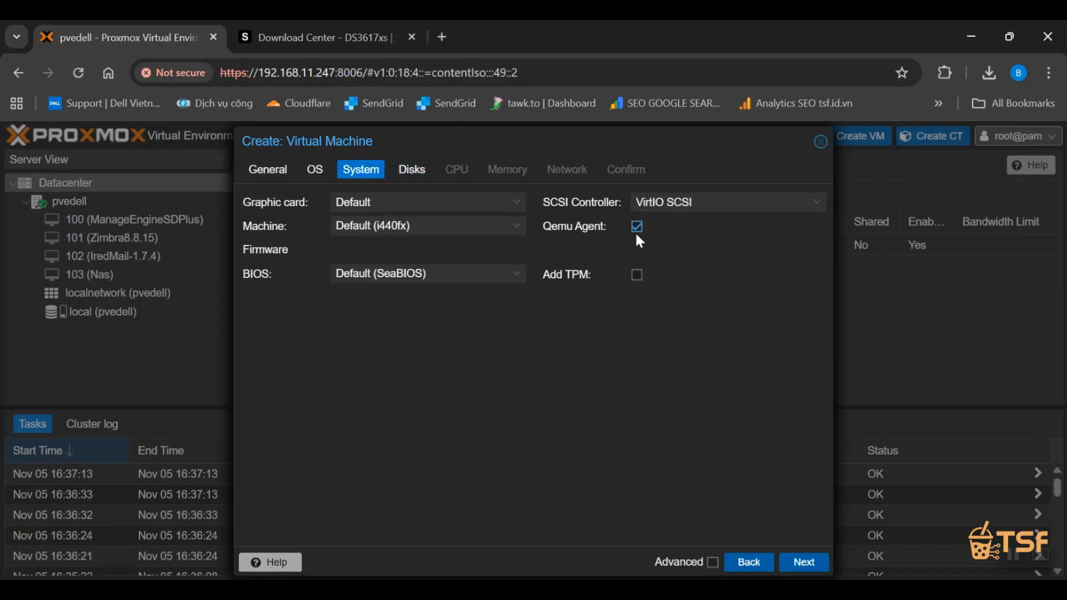
# Configure the VM's disk on the SCSI bus with a size of 50 GiB.
pyautogui.click(412, 173)
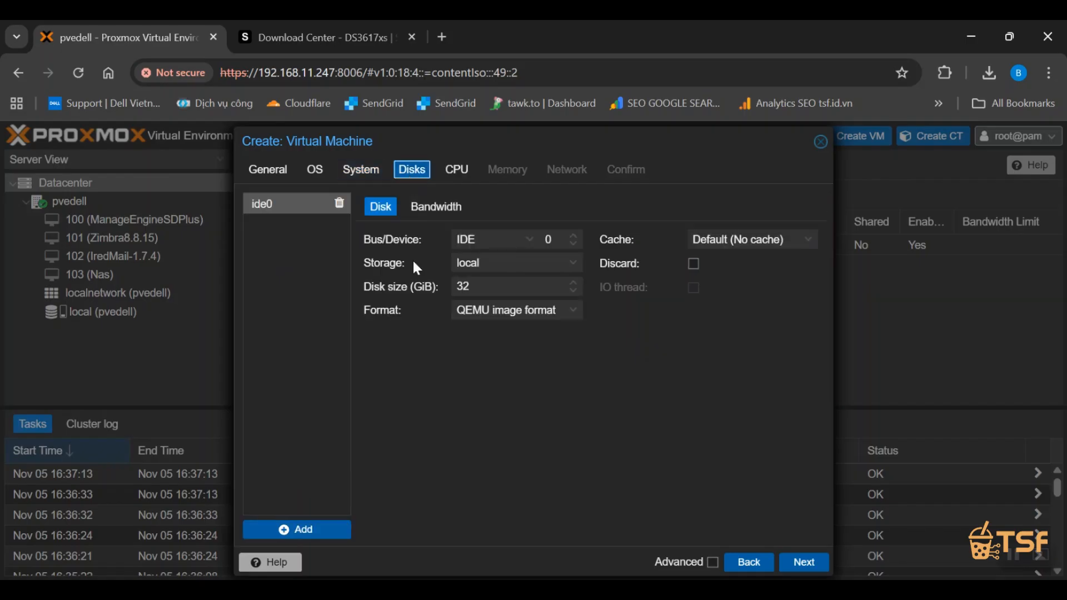
pyautogui.click(509, 239)
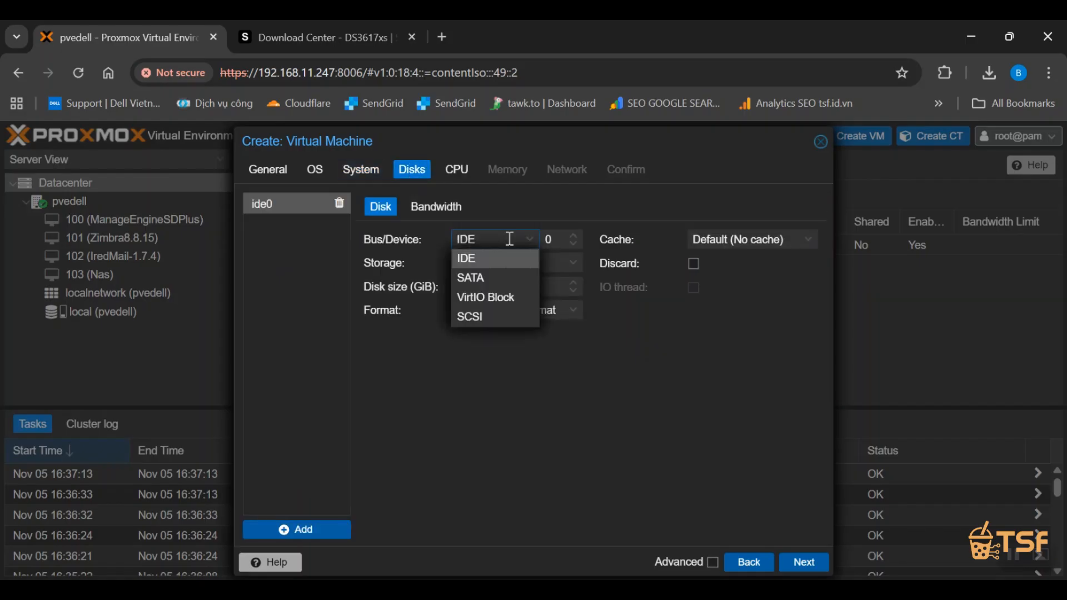
pyautogui.click(503, 316)
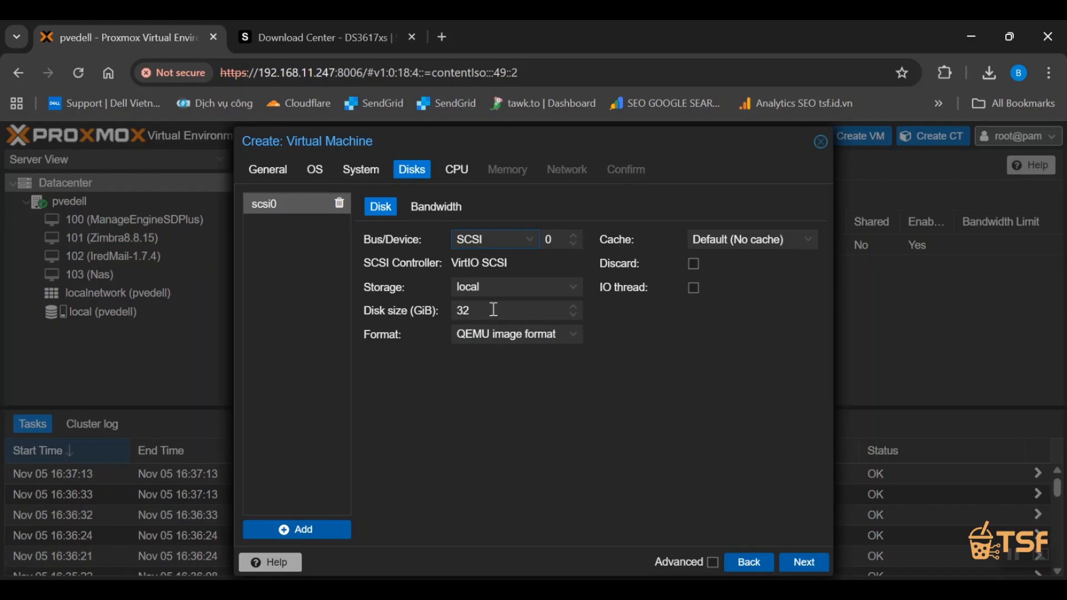
pyautogui.click(518, 293)
pyautogui.click(518, 294)
pyautogui.doubleClick(521, 310)
pyautogui.write('50')
# Set the disk's cache to Write back and its format to Raw disk image (raw).
pyautogui.click(723, 240)
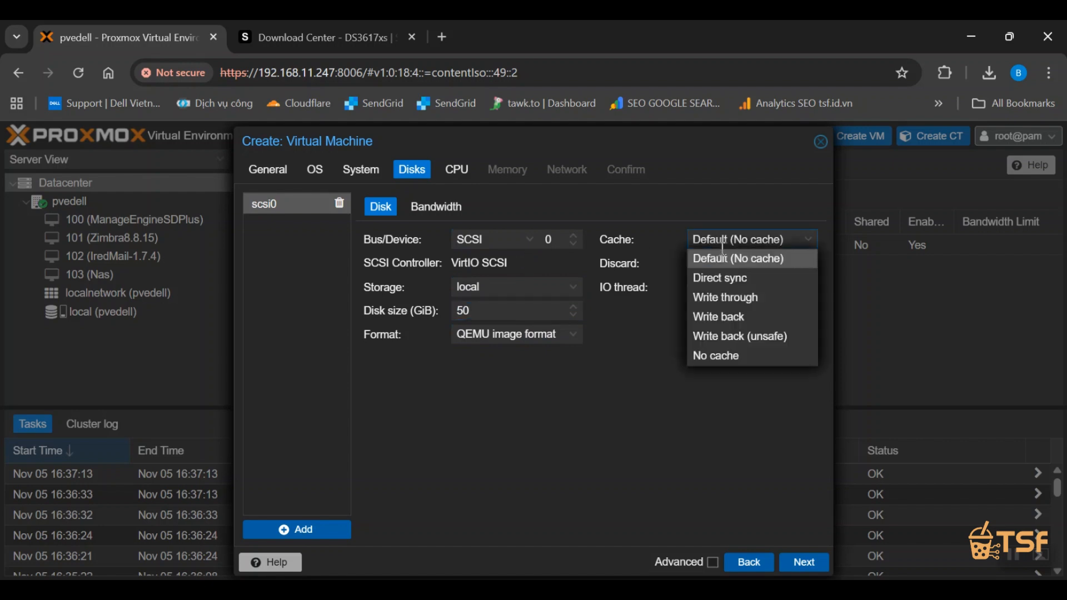
pyautogui.click(728, 315)
pyautogui.click(501, 333)
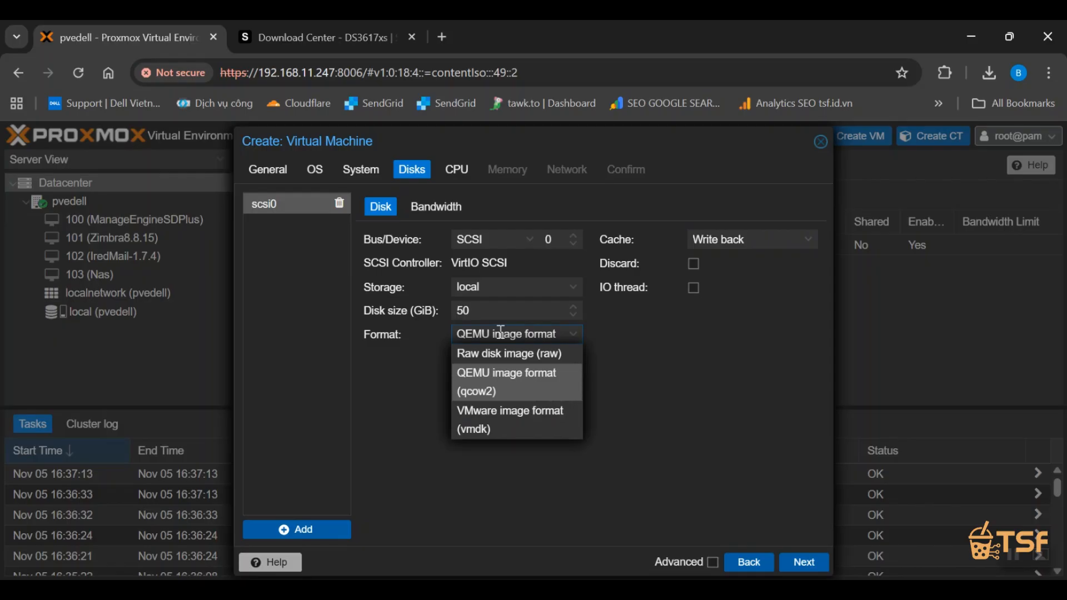
pyautogui.click(513, 353)
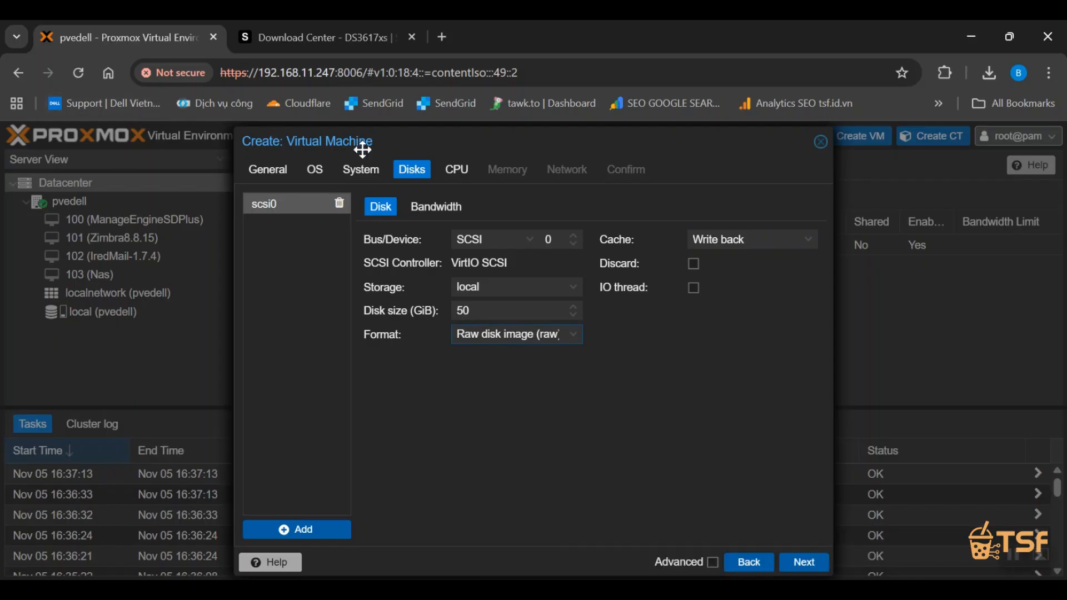
# Set the VM's CPU to 2 cores with the type kvm64.
pyautogui.click(456, 168)
pyautogui.moveTo(385, 224); pyautogui.dragTo(242, 231)
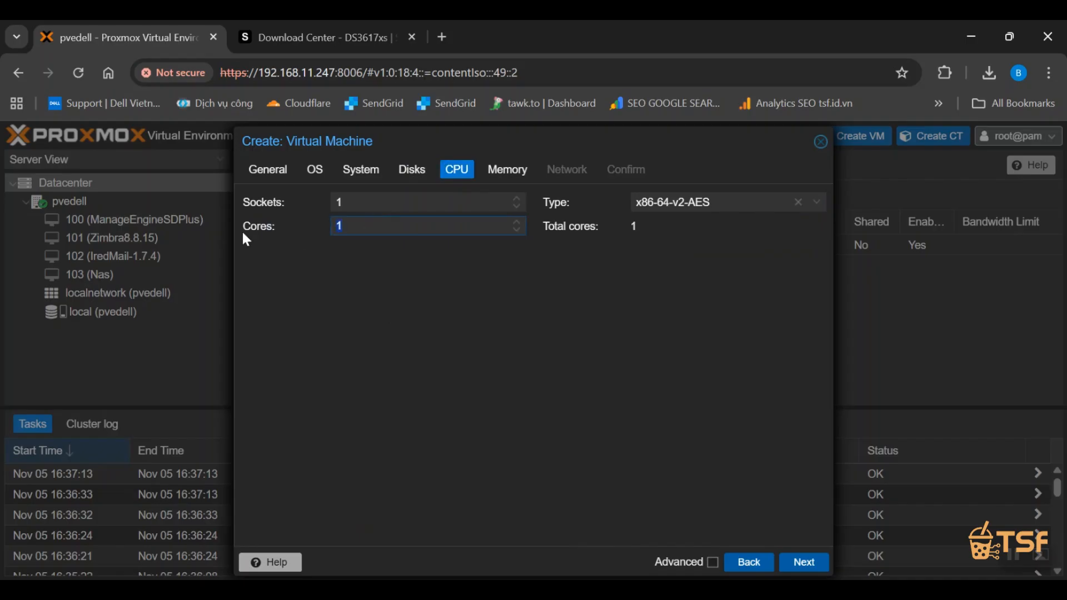
pyautogui.write('2')
pyautogui.click(798, 202)
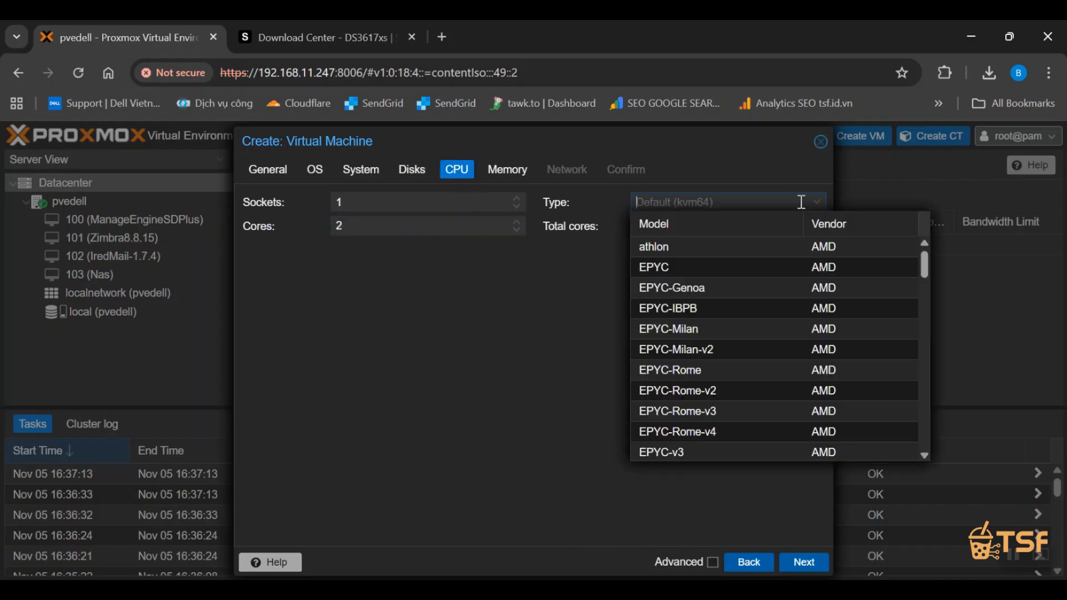
pyautogui.write('kvm')
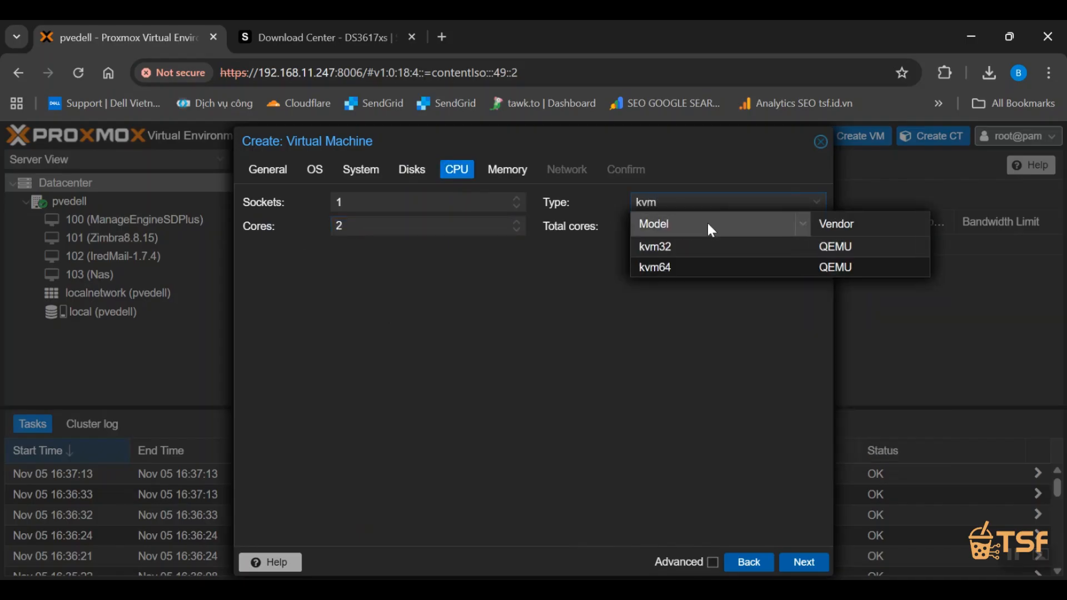
pyautogui.click(692, 269)
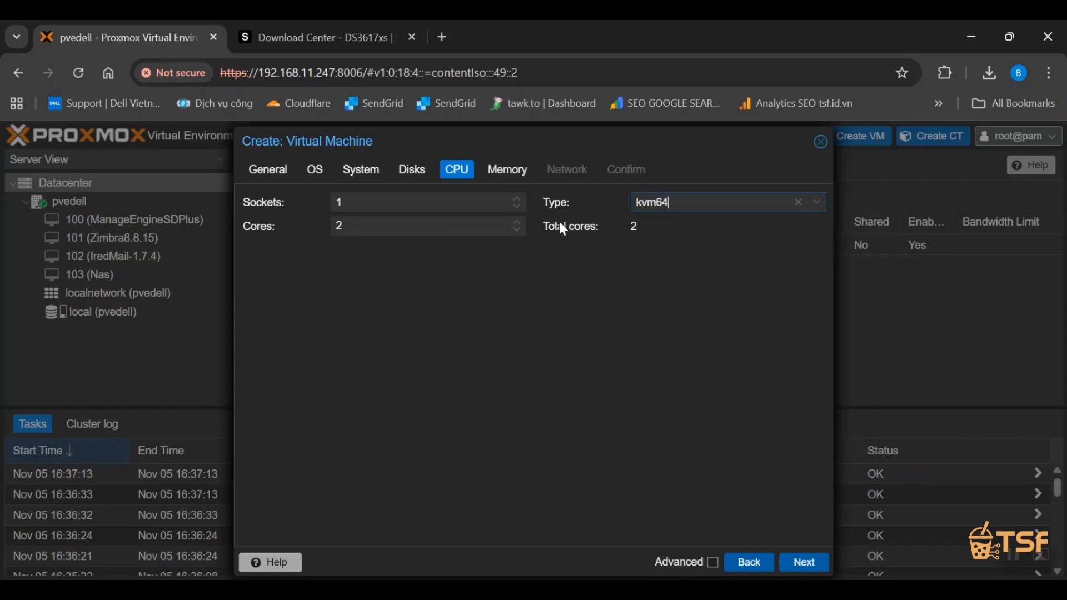
# Set the VM's network model to VirtIO (paravirtualized) and finish creating the VM.
pyautogui.click(515, 176)
pyautogui.click(571, 174)
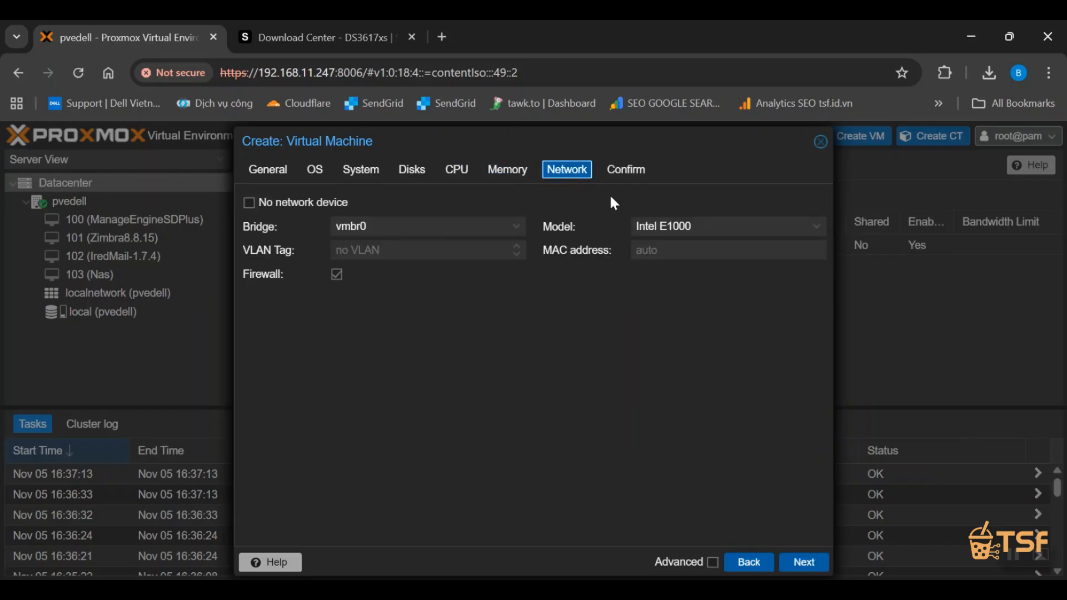
pyautogui.click(672, 226)
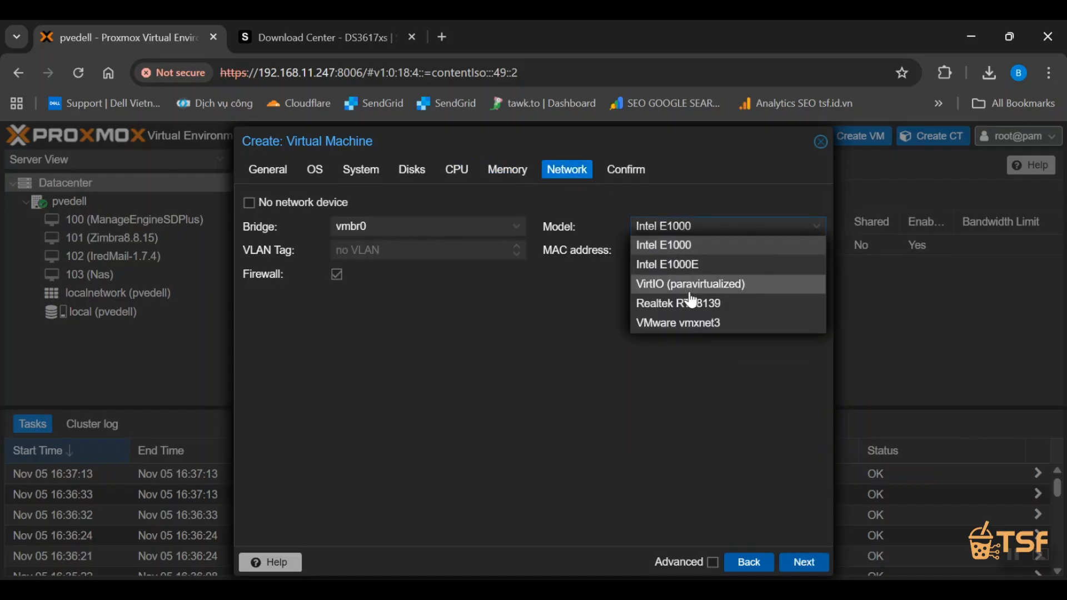
pyautogui.click(626, 169)
pyautogui.click(807, 562)
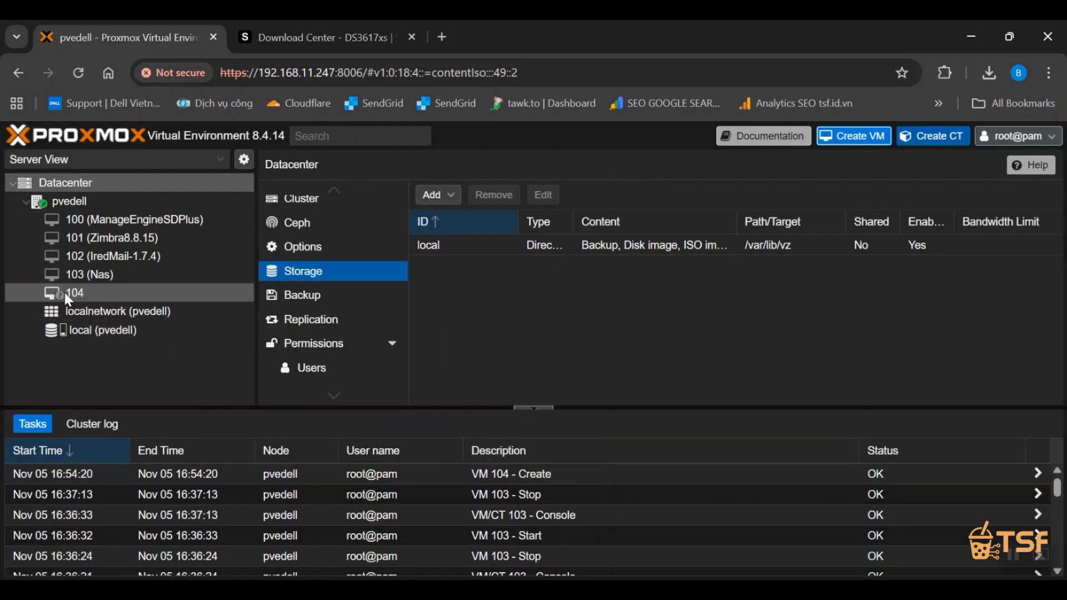
# Open the hardware settings of the new VM 104 (NasSyno).
pyautogui.click(99, 300)
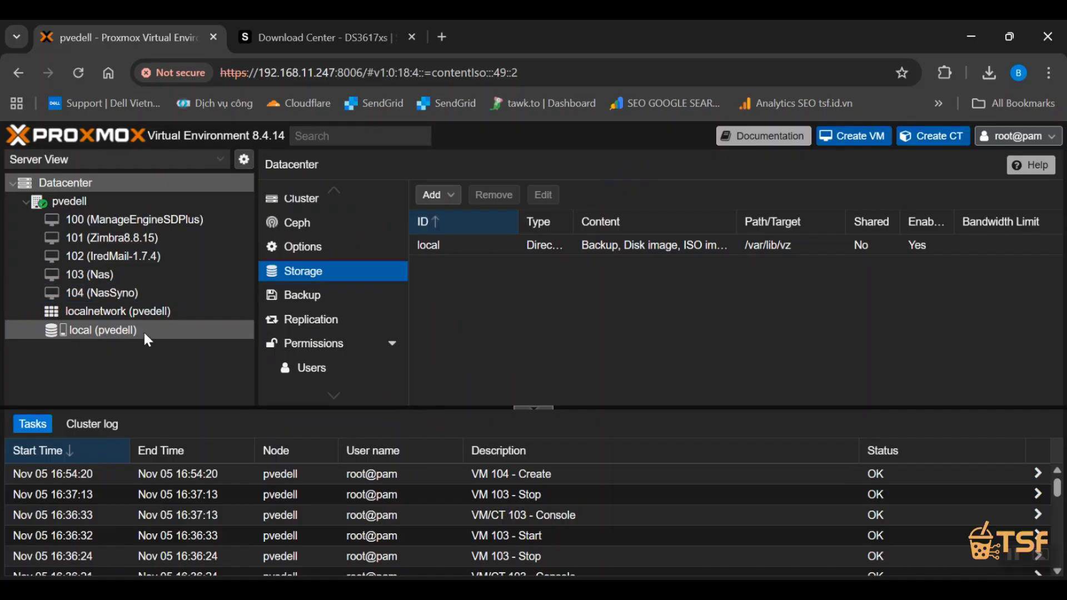
pyautogui.scroll(3, 328, 334)
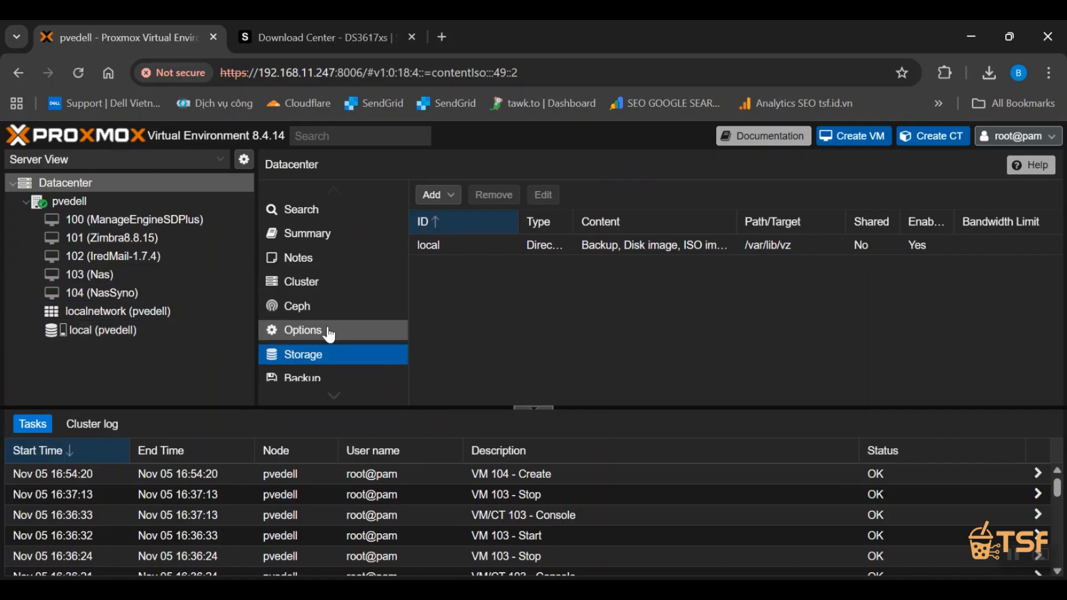
pyautogui.click(122, 298)
pyautogui.click(328, 259)
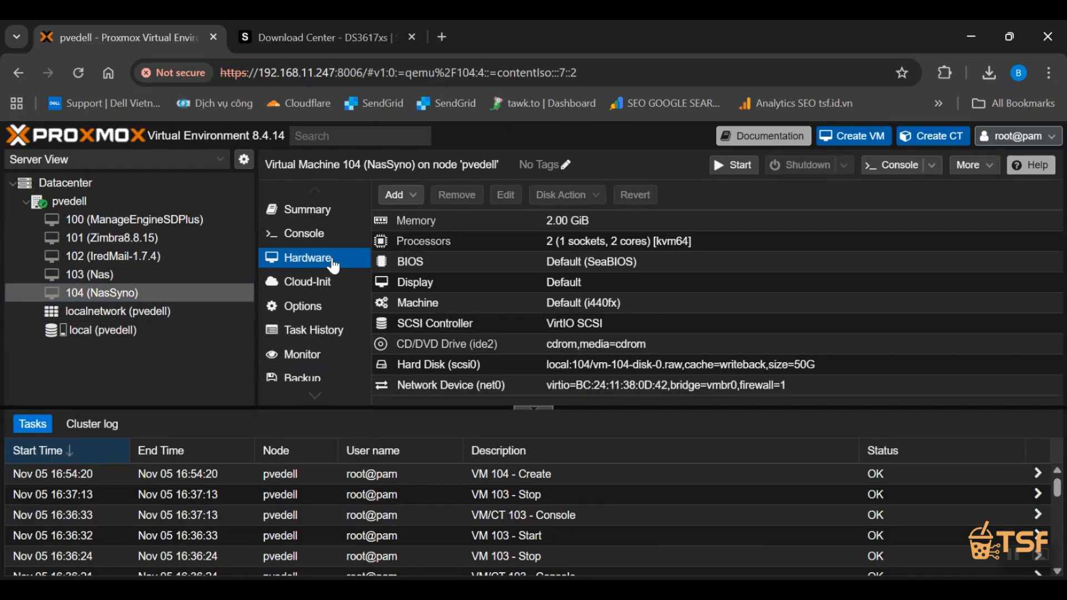
pyautogui.click(396, 194)
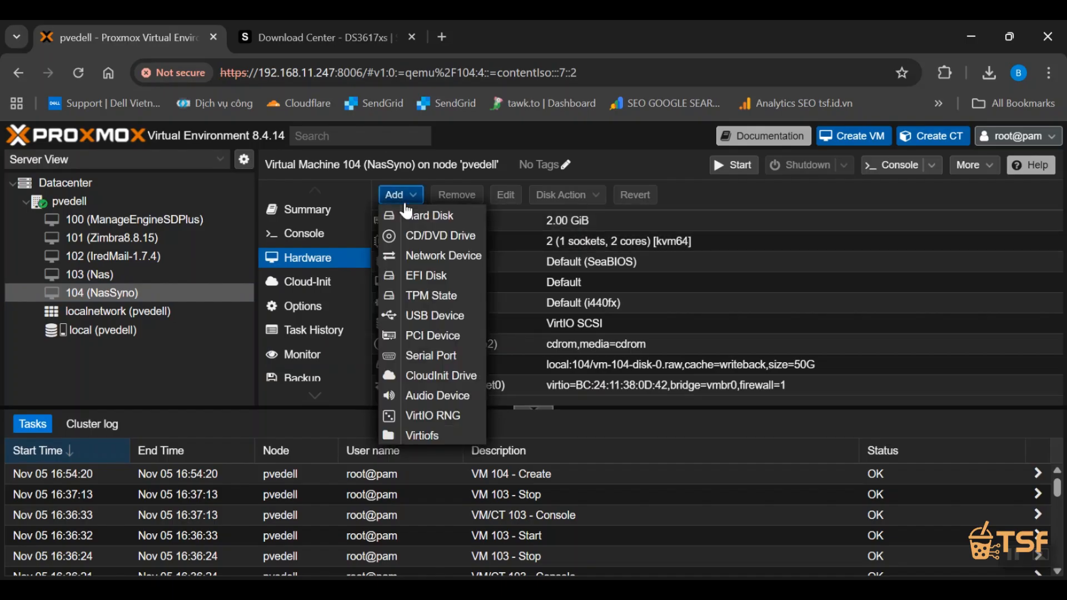
pyautogui.click(421, 232)
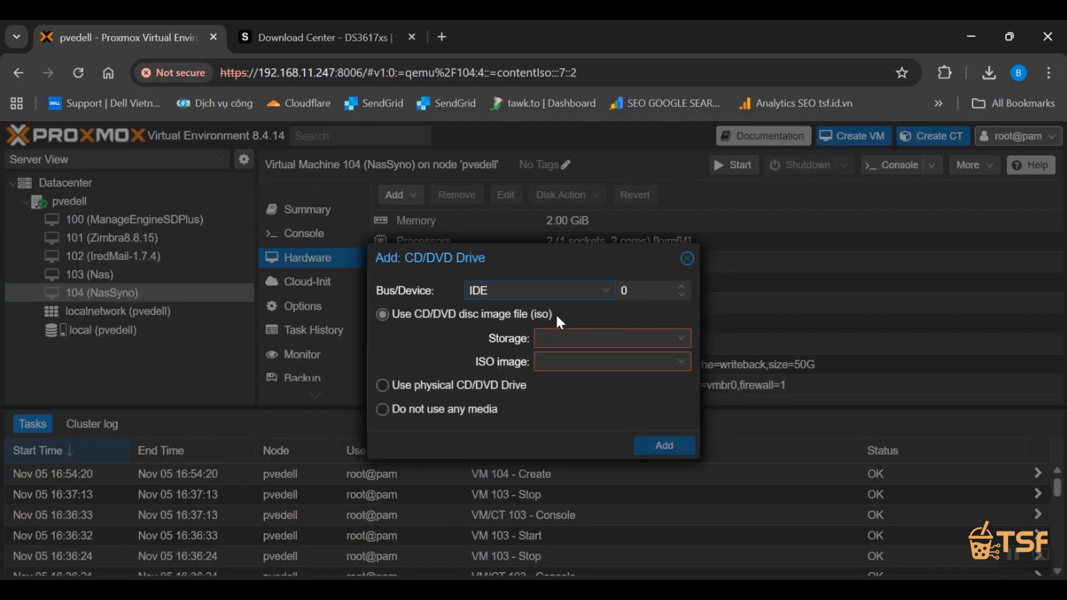
pyautogui.click(593, 343)
pyautogui.click(595, 379)
pyautogui.click(589, 363)
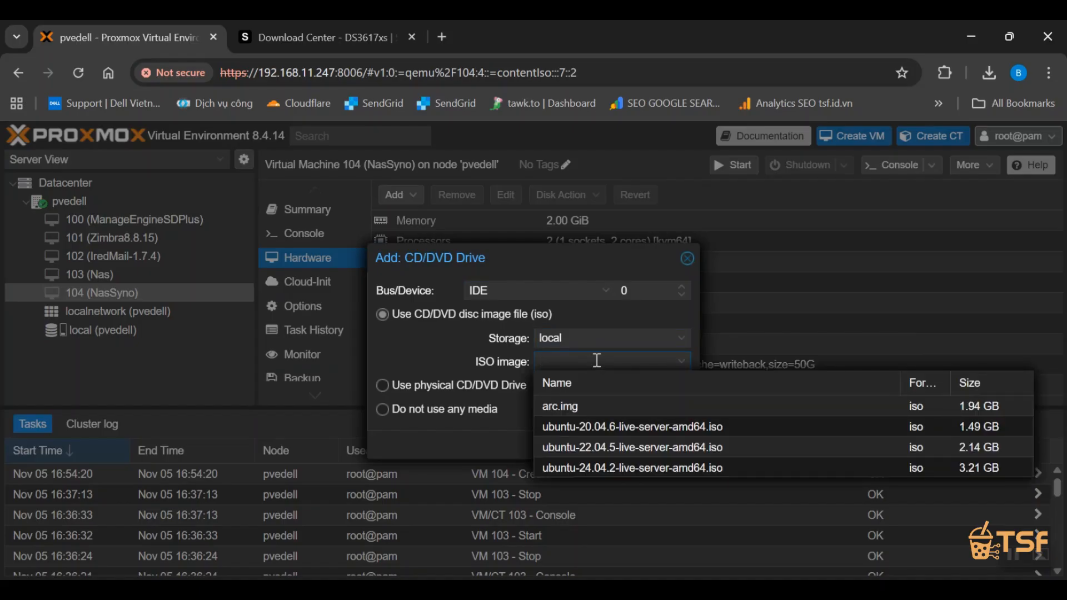
pyautogui.click(454, 353)
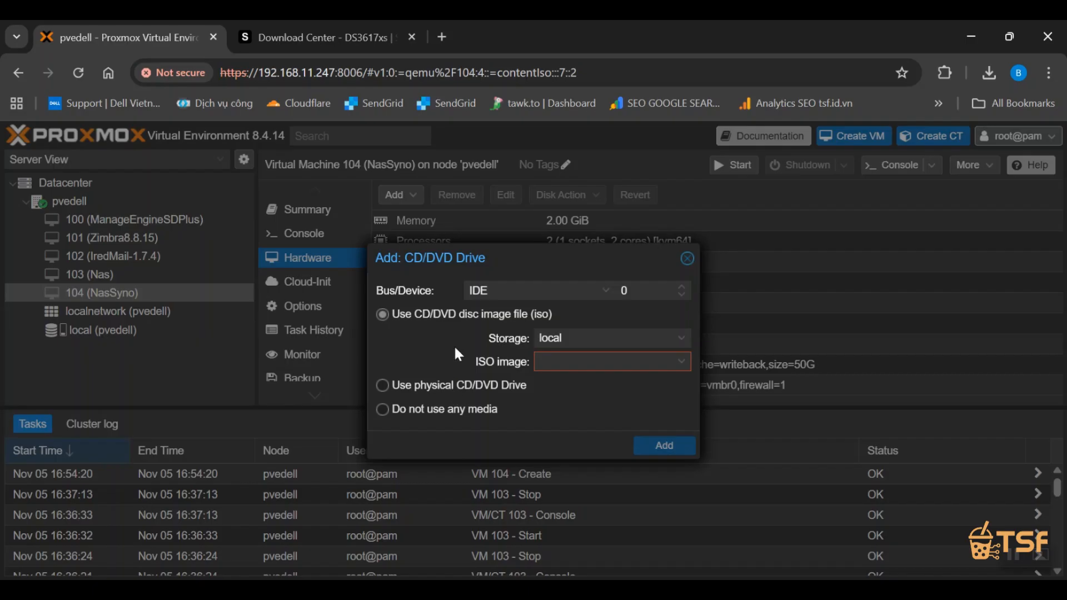
pyautogui.click(600, 292)
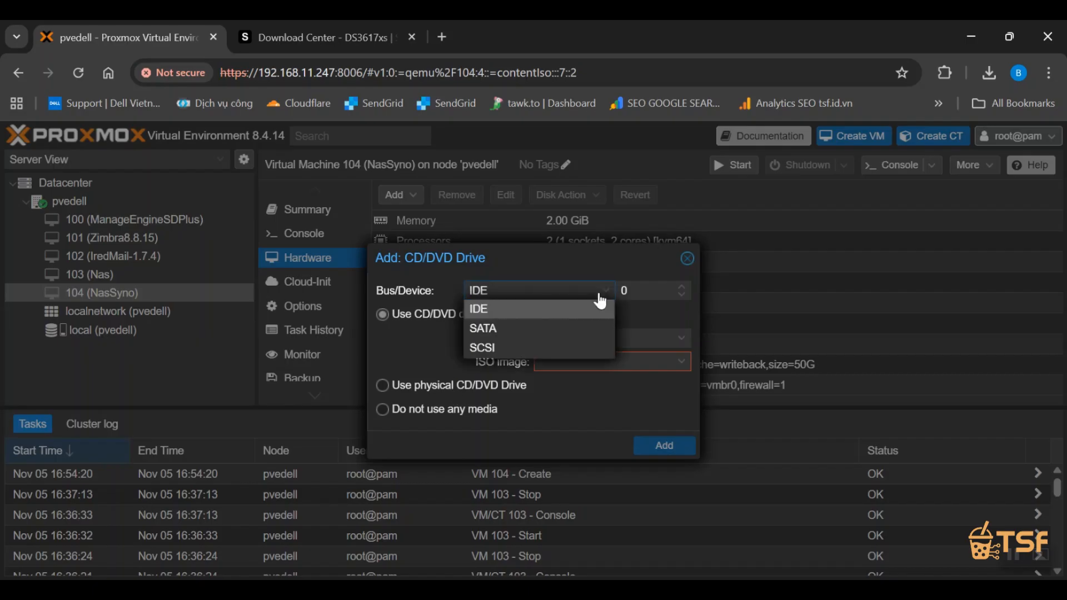
pyautogui.click(575, 291)
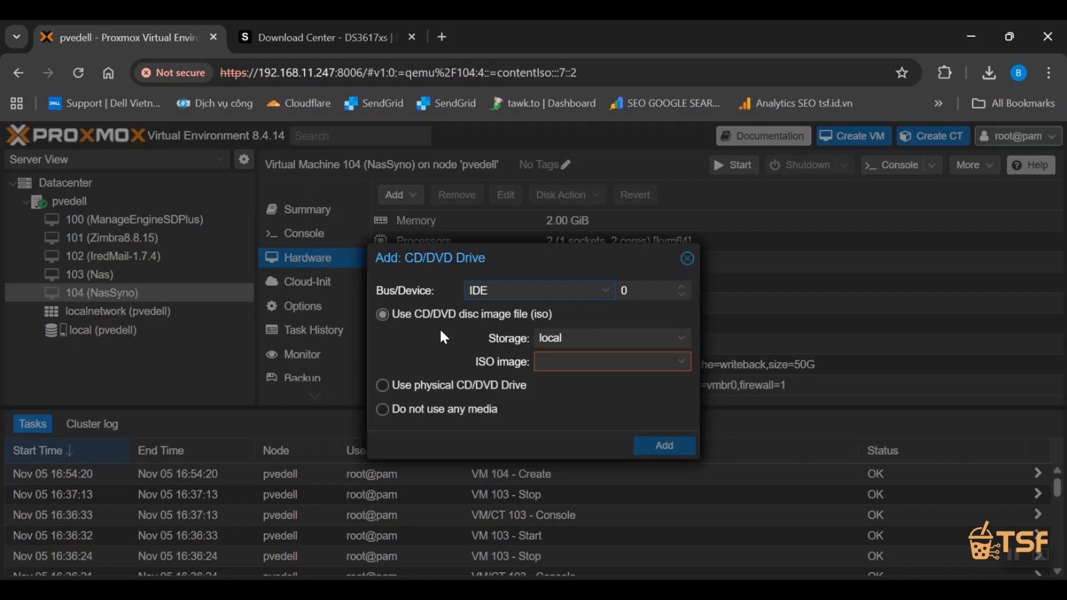
pyautogui.click(420, 388)
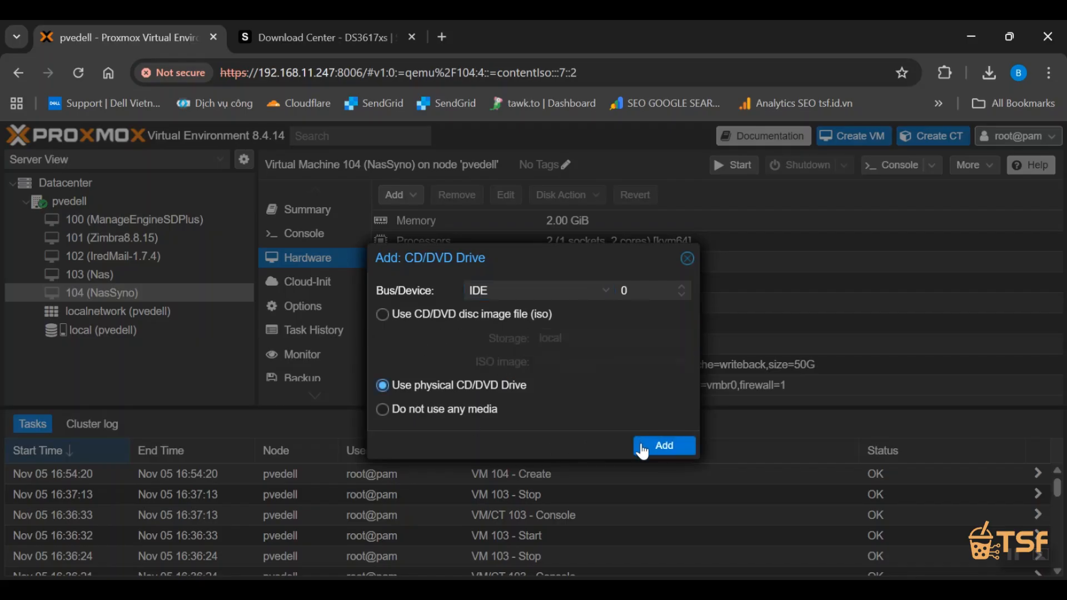
pyautogui.click(687, 259)
# Add the SanDisk 3.2Gen1 (0781:5597) drive to VM 104 as a USB device by its vendor/device ID.
pyautogui.click(396, 195)
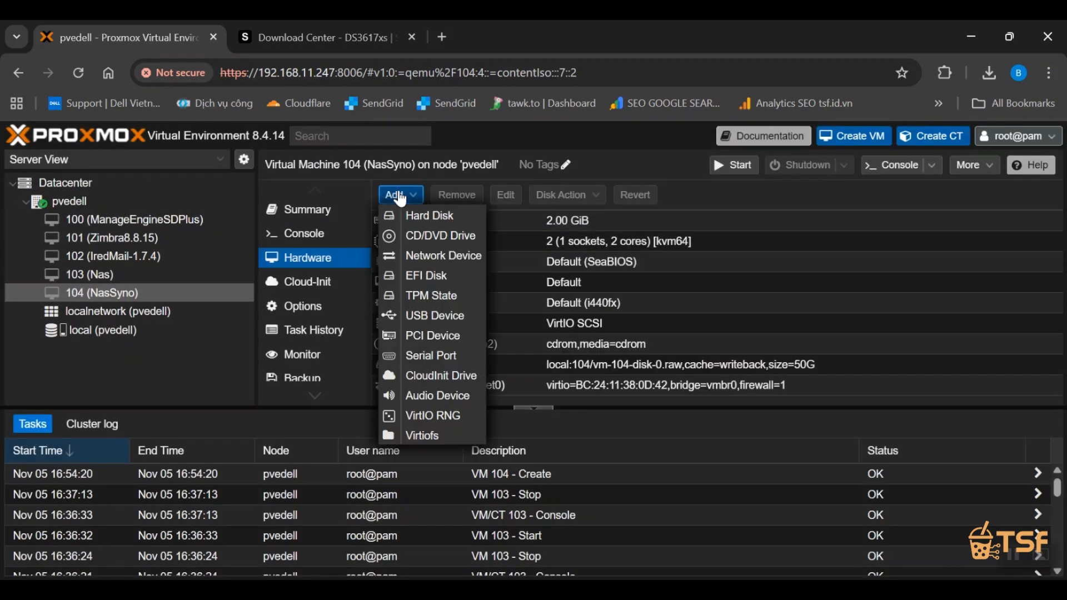
pyautogui.click(438, 316)
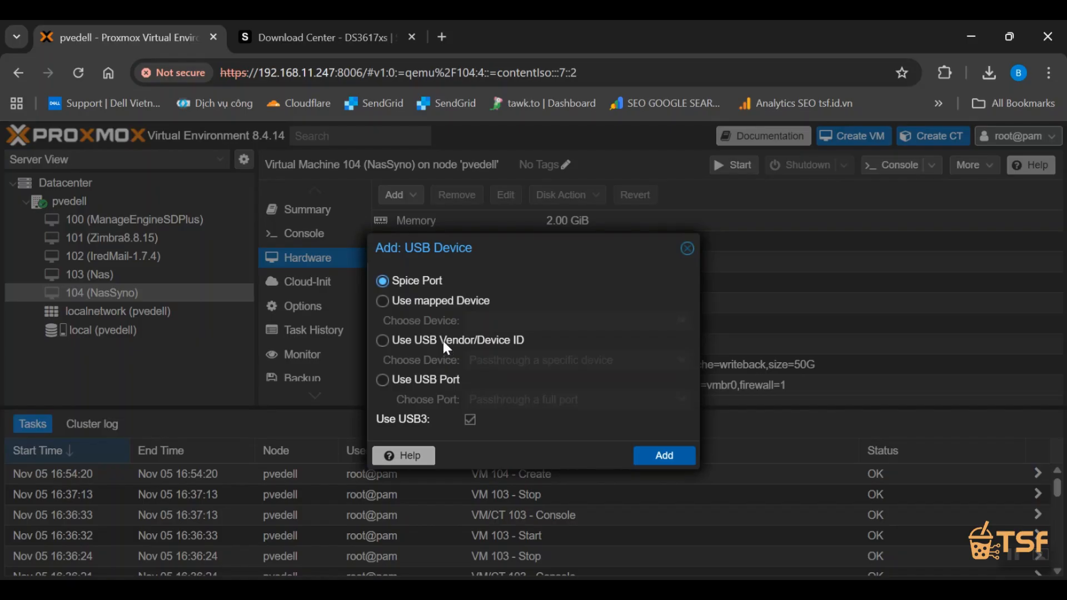
pyautogui.click(443, 342)
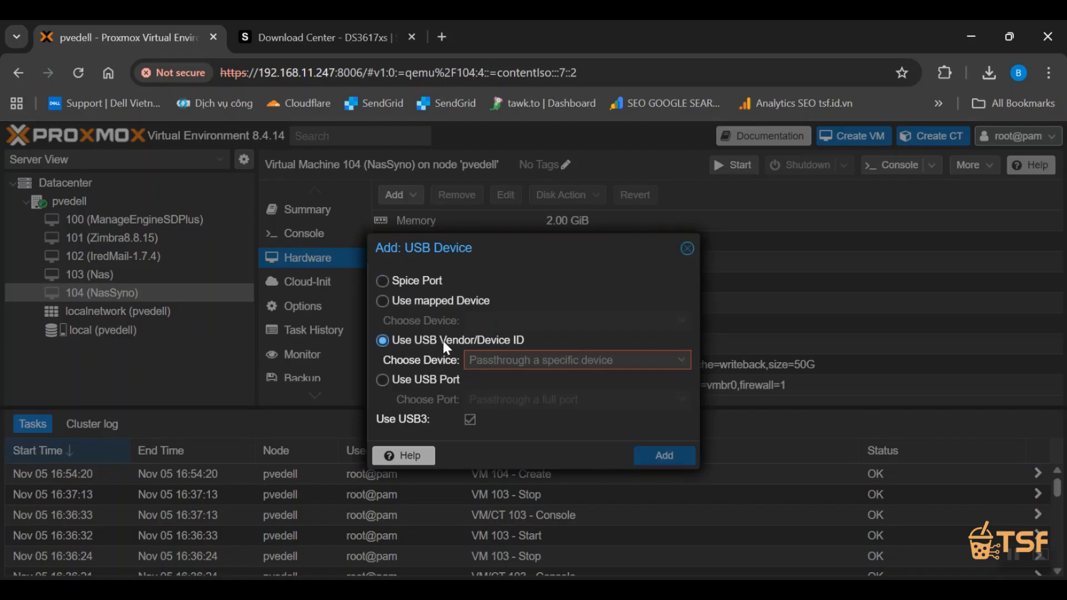
pyautogui.click(480, 362)
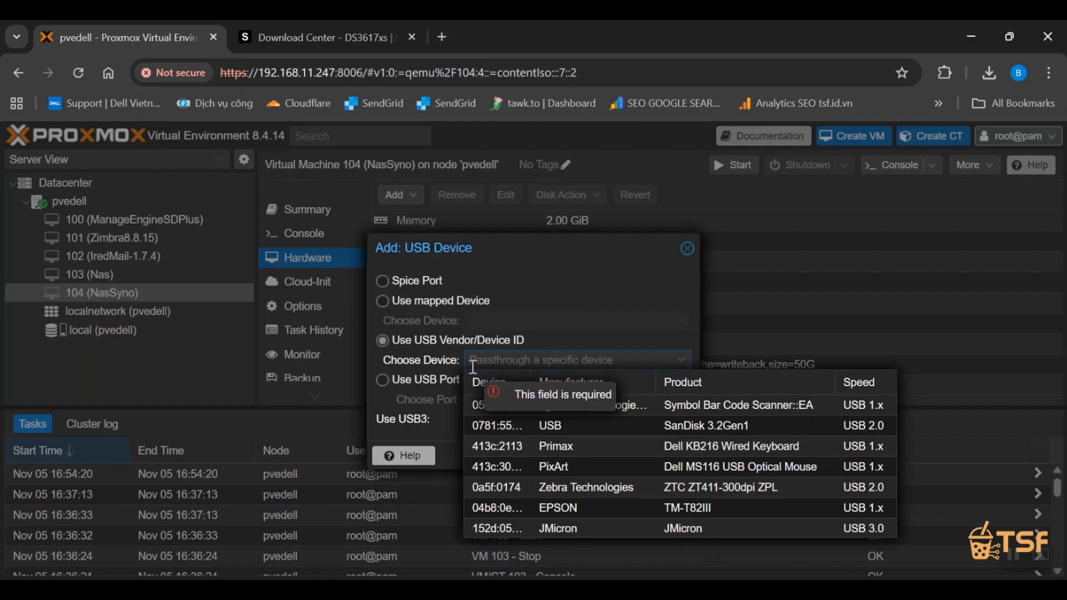
pyautogui.click(607, 425)
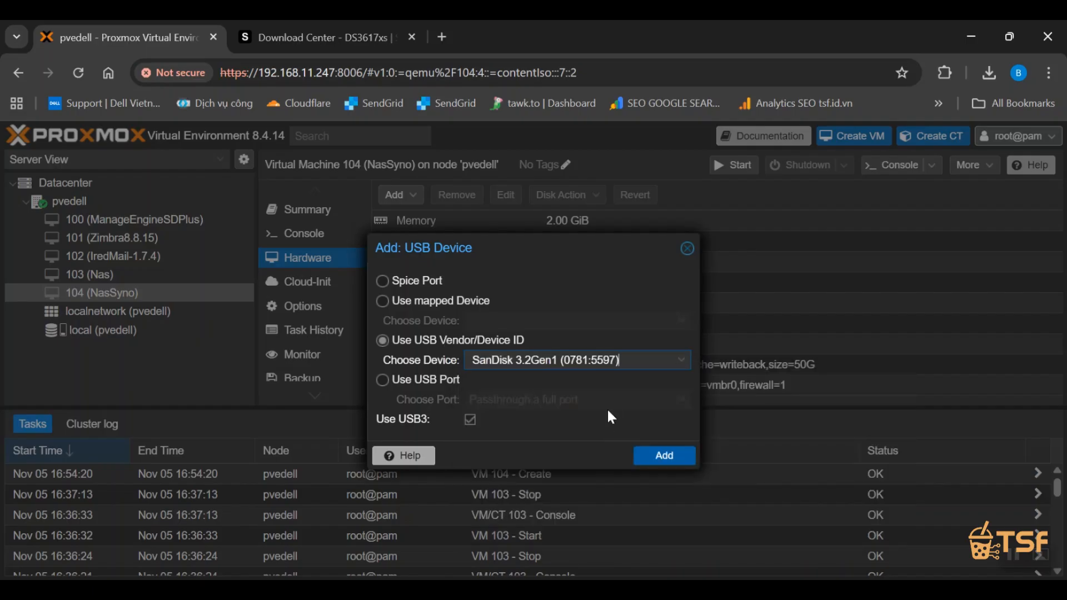
pyautogui.click(657, 458)
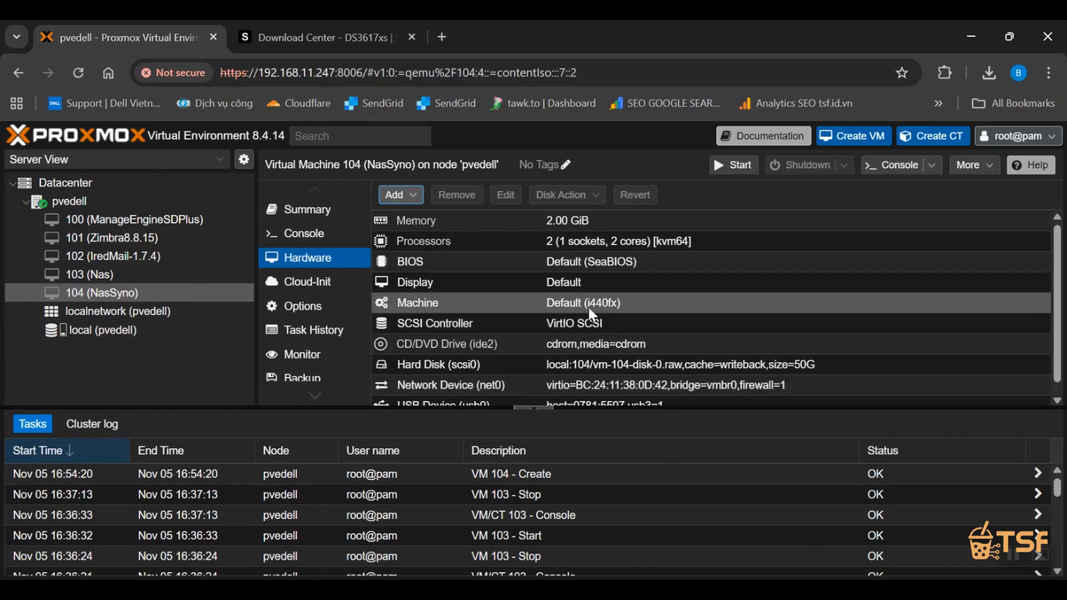
# Remove the CD/DVD drive (ide2) from VM 104's hardware.
pyautogui.scroll(-1, 596, 306)
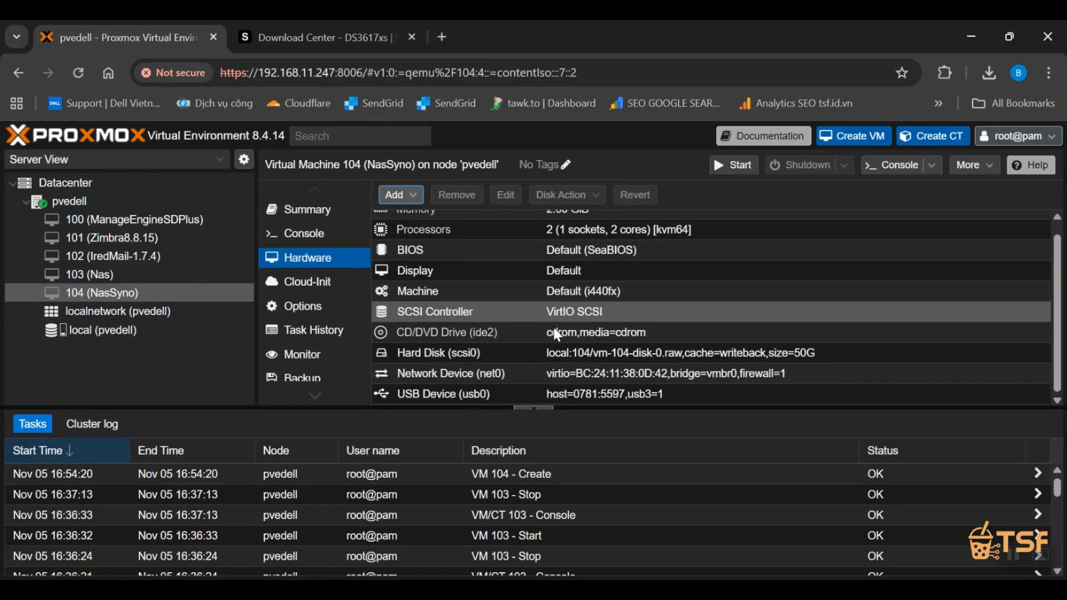
pyautogui.scroll(1, 495, 290)
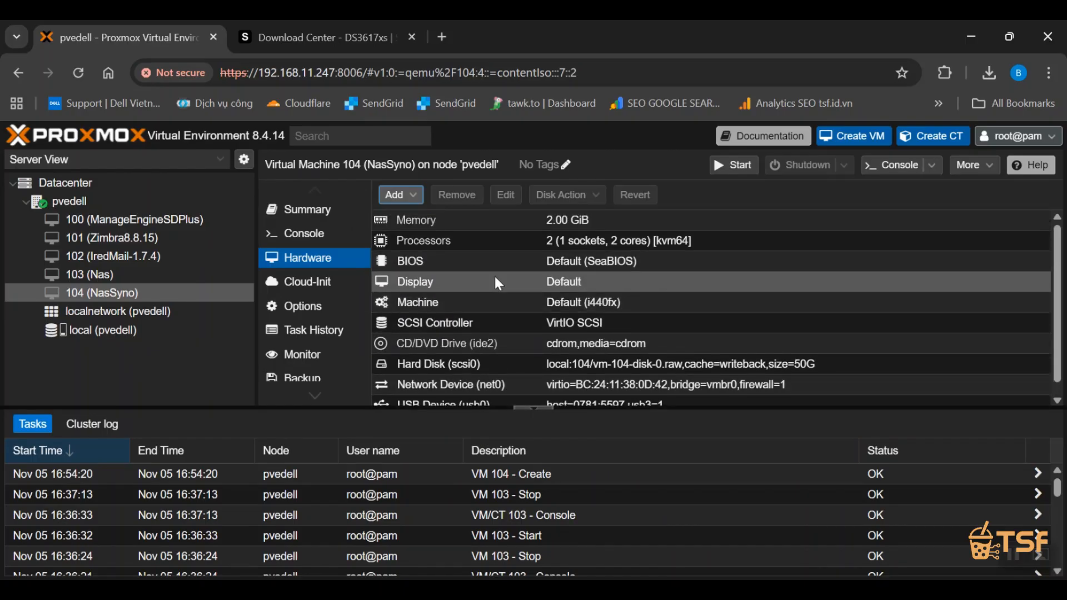
pyautogui.scroll(-1, 495, 277)
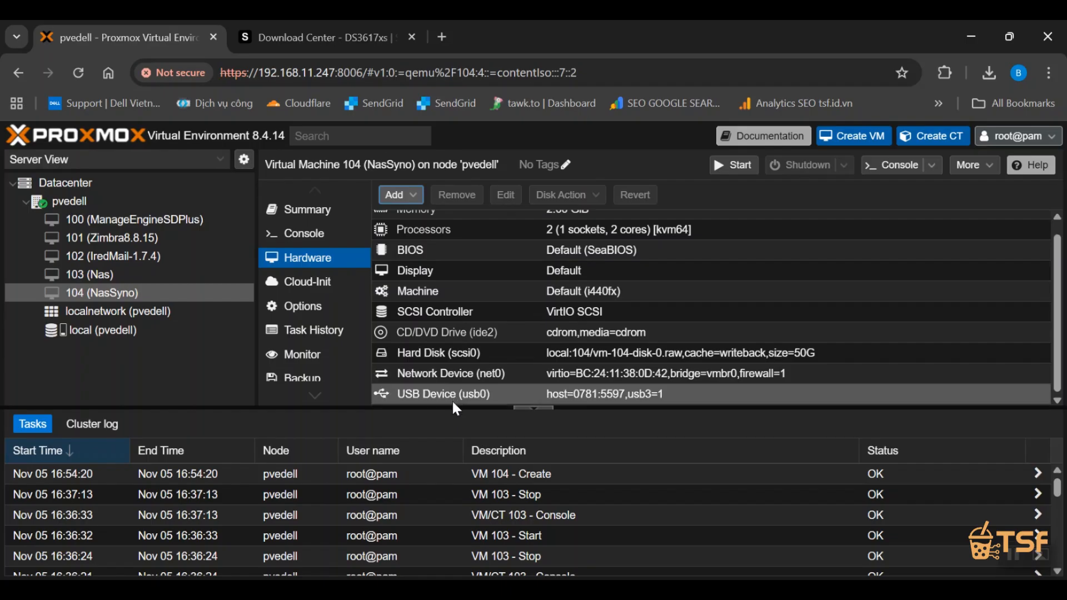
pyautogui.click(459, 333)
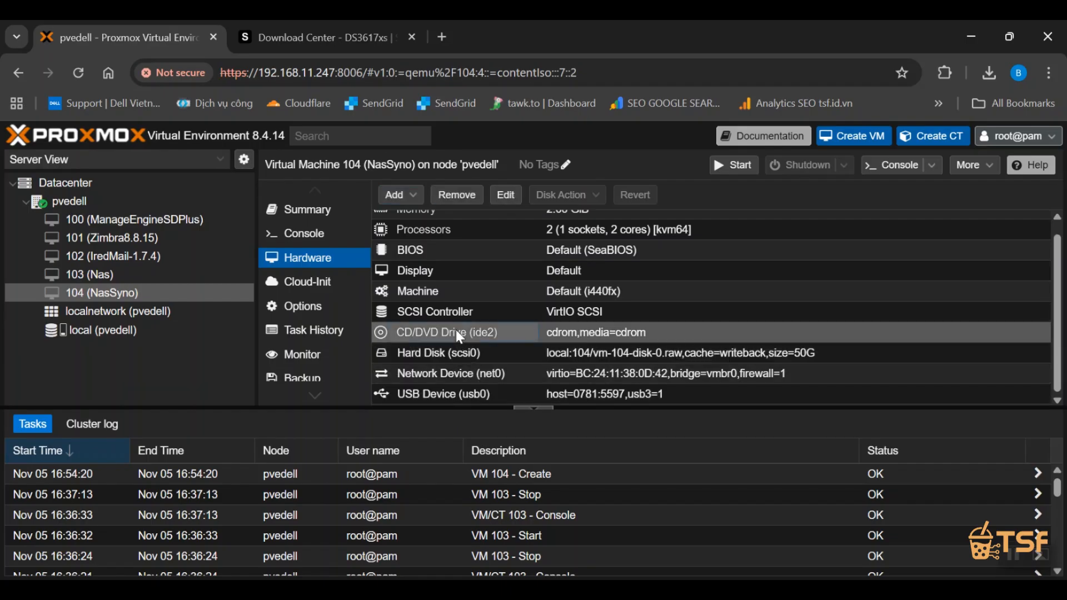
pyautogui.click(470, 195)
pyautogui.click(503, 388)
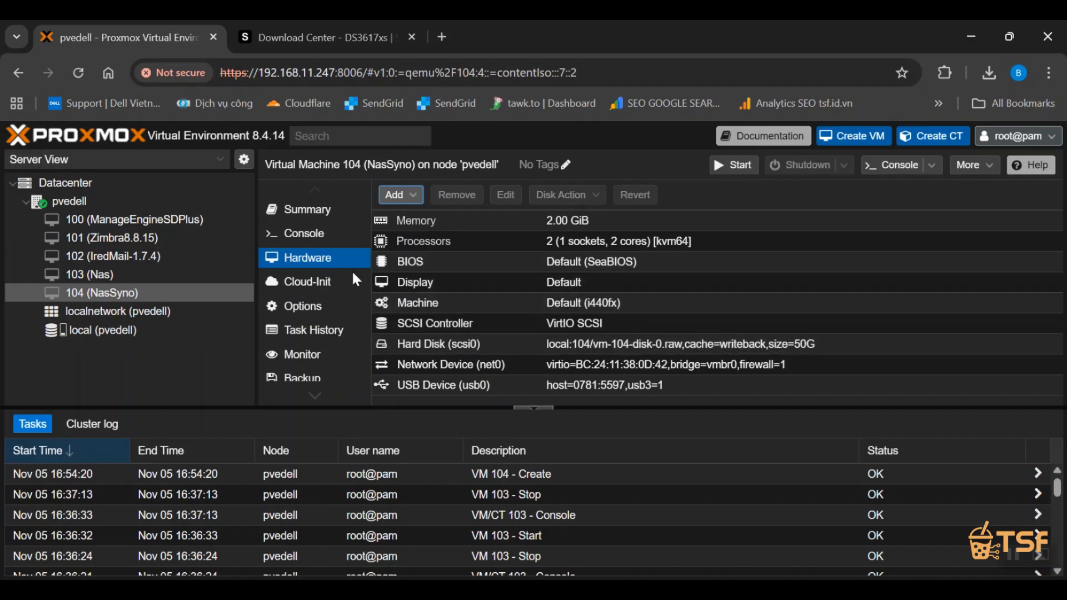
# Try to boot VM 104 (NasSyno) in its console, and stop the VM.
pyautogui.click(314, 233)
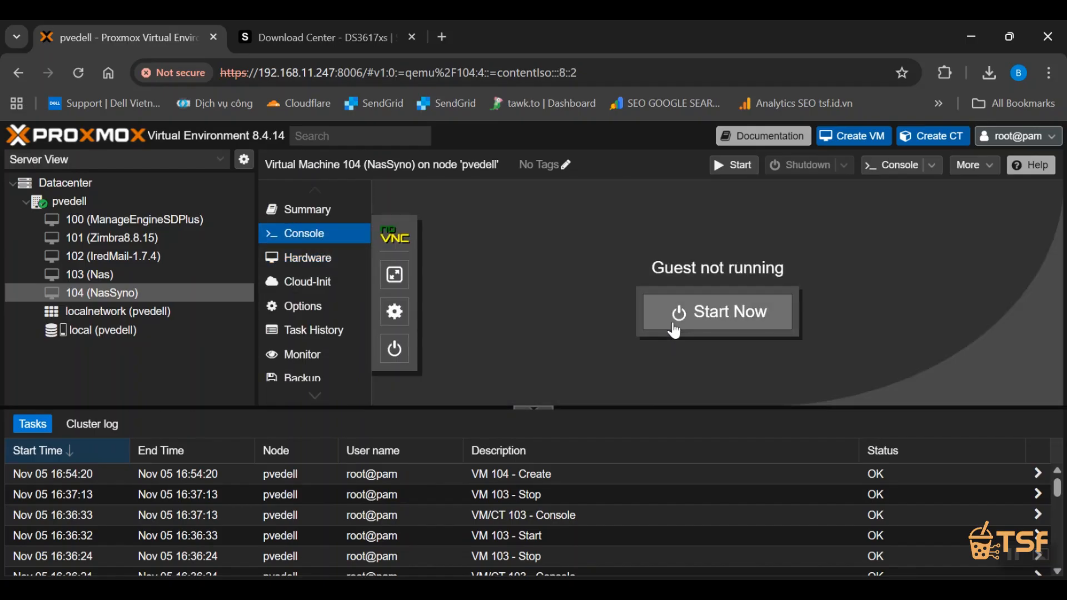
pyautogui.click(675, 331)
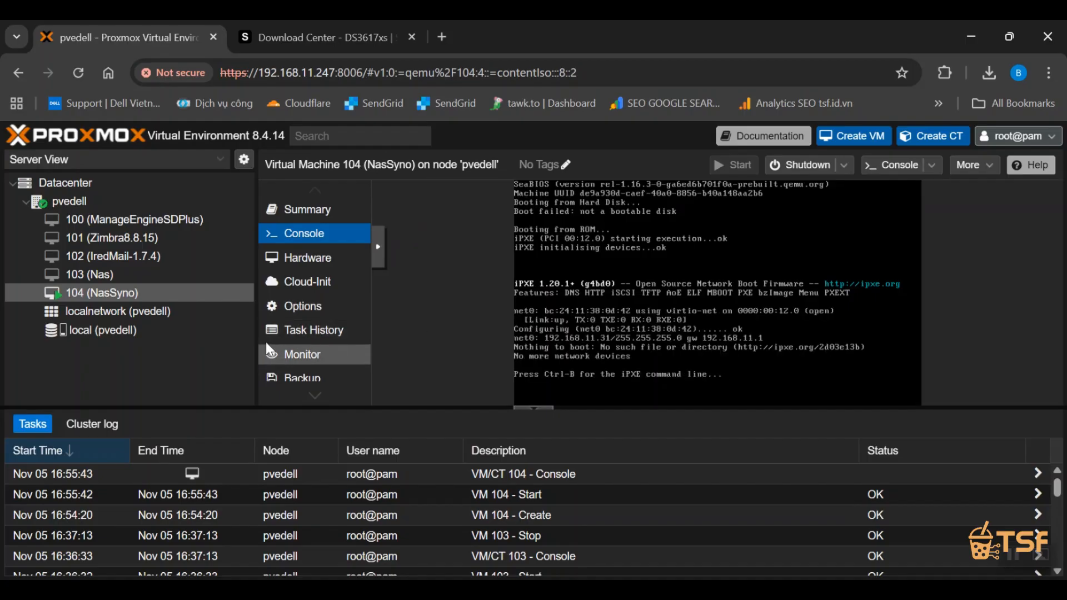
pyautogui.rightClick(127, 294)
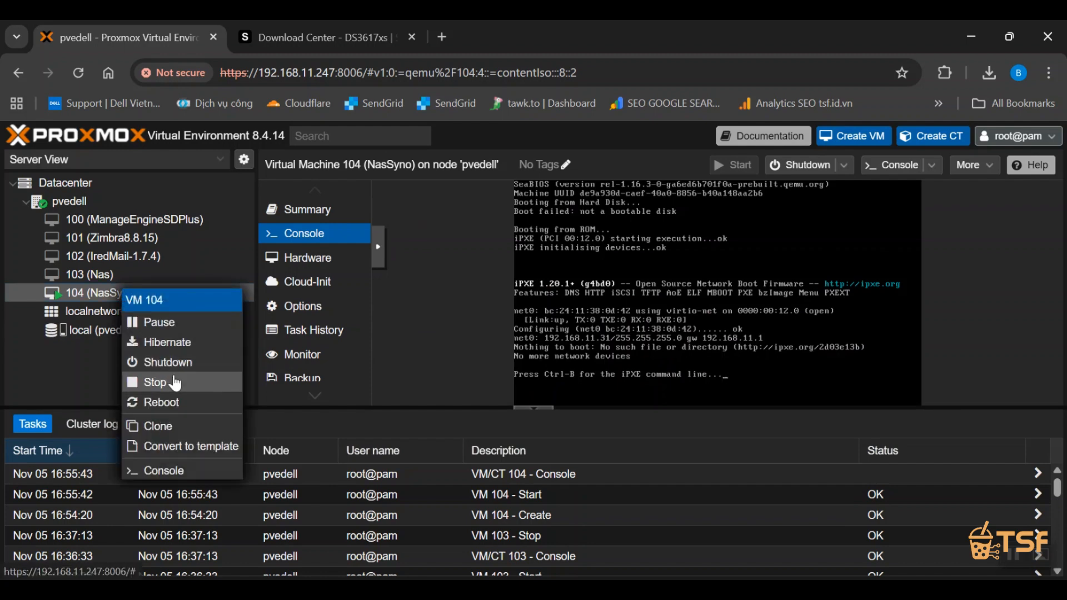
pyautogui.click(180, 383)
pyautogui.click(499, 394)
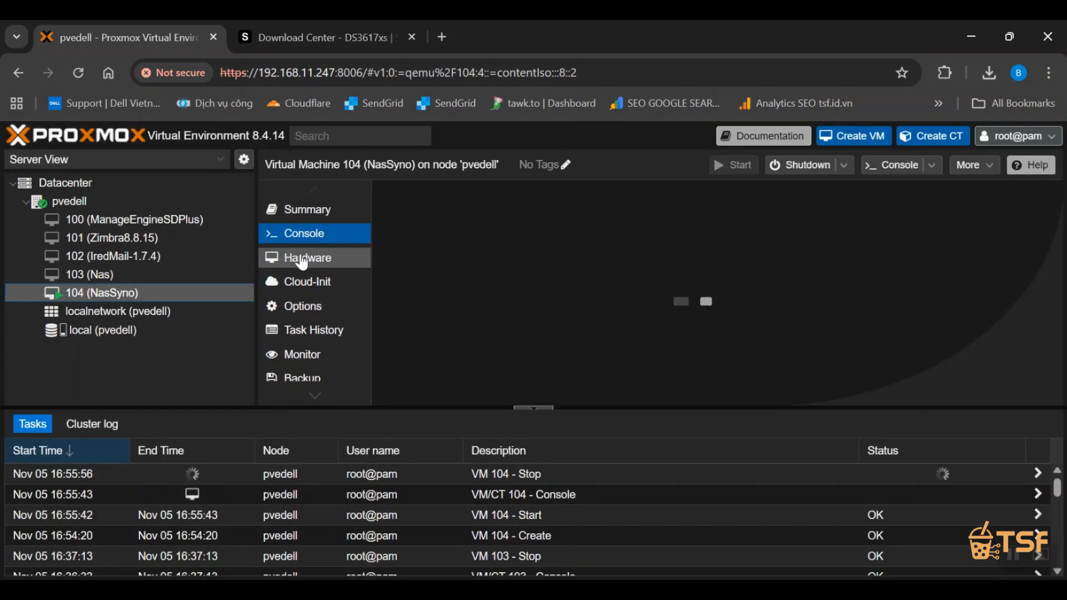
# Enable usb0 in VM 104's boot order and move it to first place, ahead of scsi0 and net0.
pyautogui.click(307, 257)
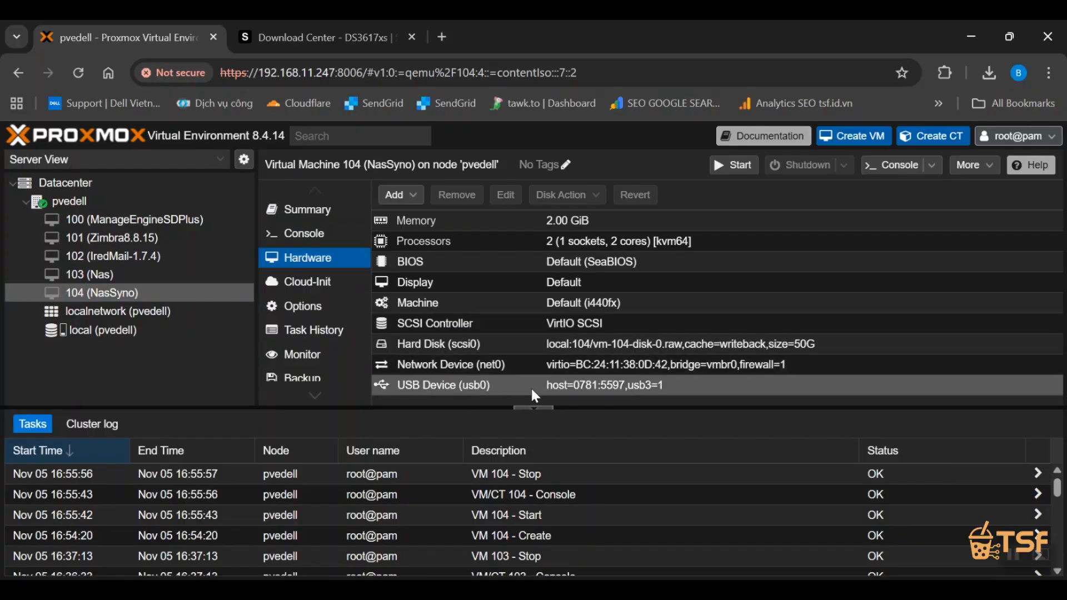
pyautogui.click(312, 308)
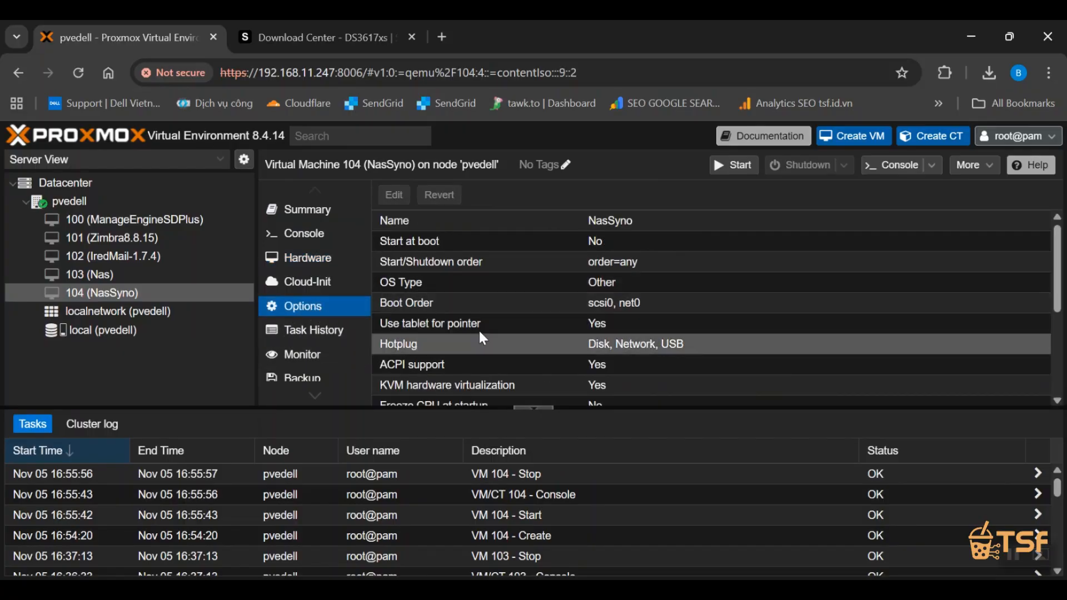
pyautogui.doubleClick(460, 309)
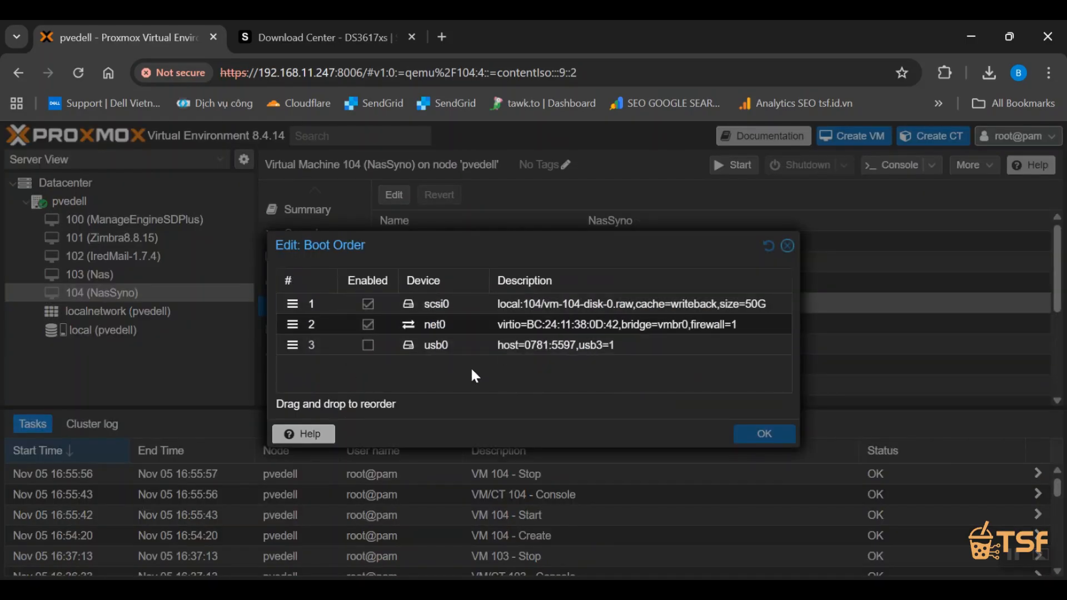
pyautogui.click(368, 345)
pyautogui.moveTo(301, 358); pyautogui.dragTo(295, 301)
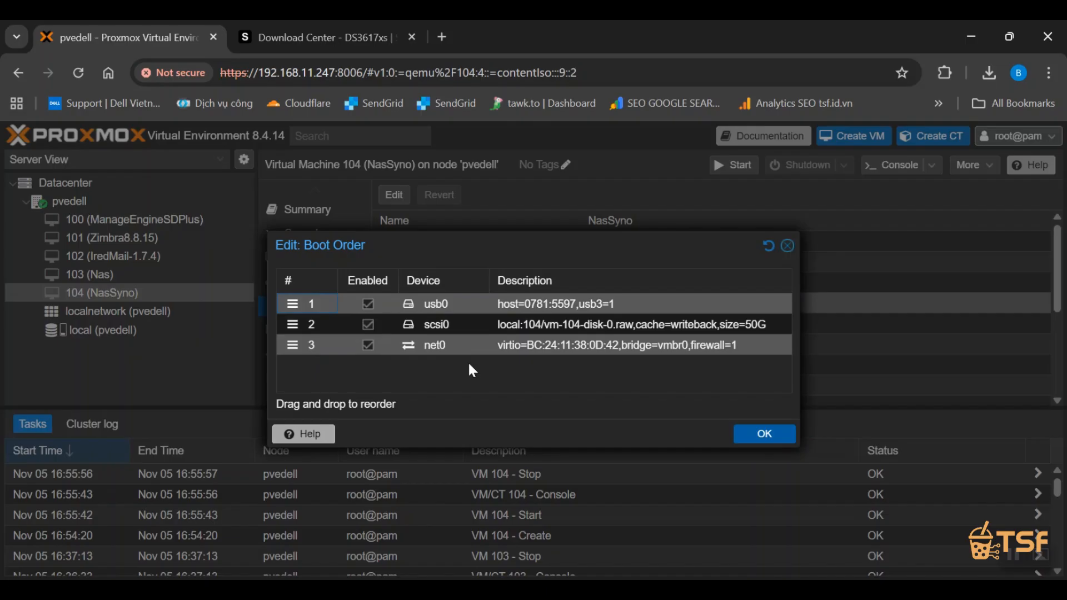
pyautogui.click(771, 438)
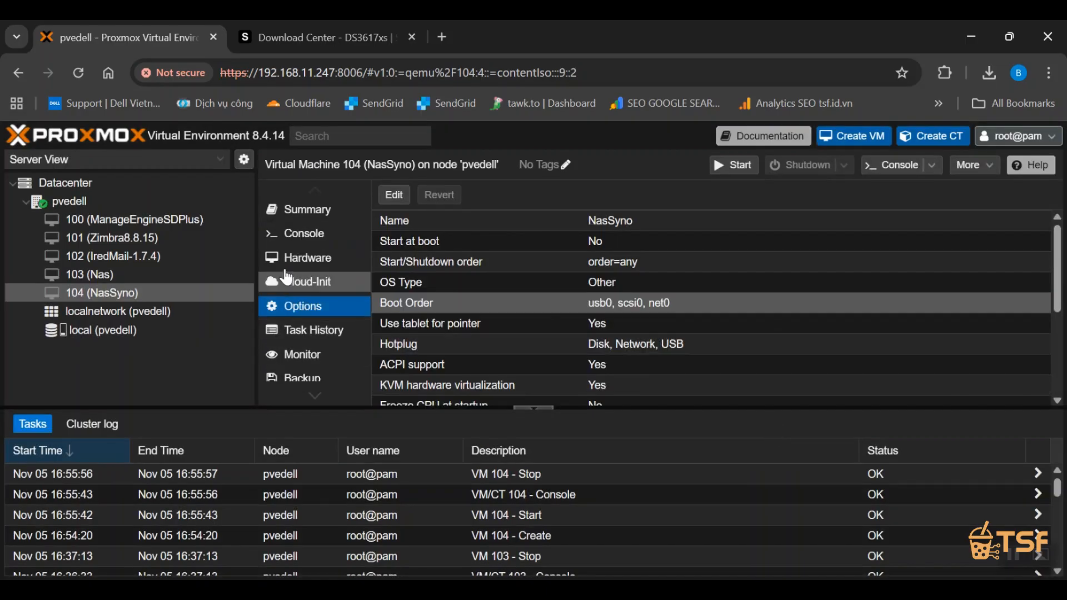
# Start VM 104, open its console in a separate maximized window, and continue past the Arc loader's RAM notice to the configuration menu.
pyautogui.click(301, 234)
pyautogui.click(717, 311)
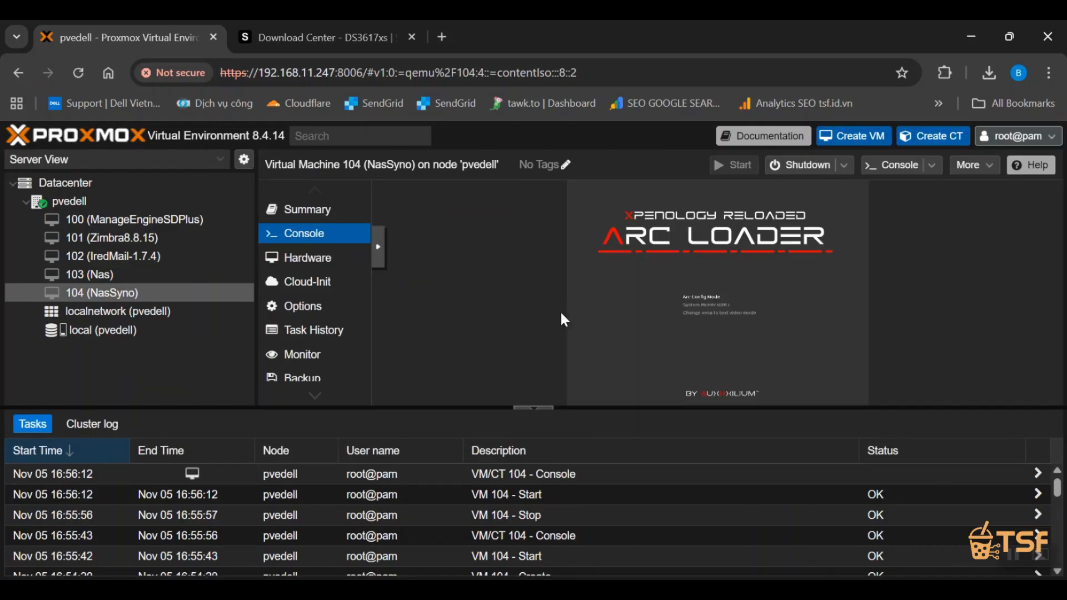
pyautogui.click(894, 165)
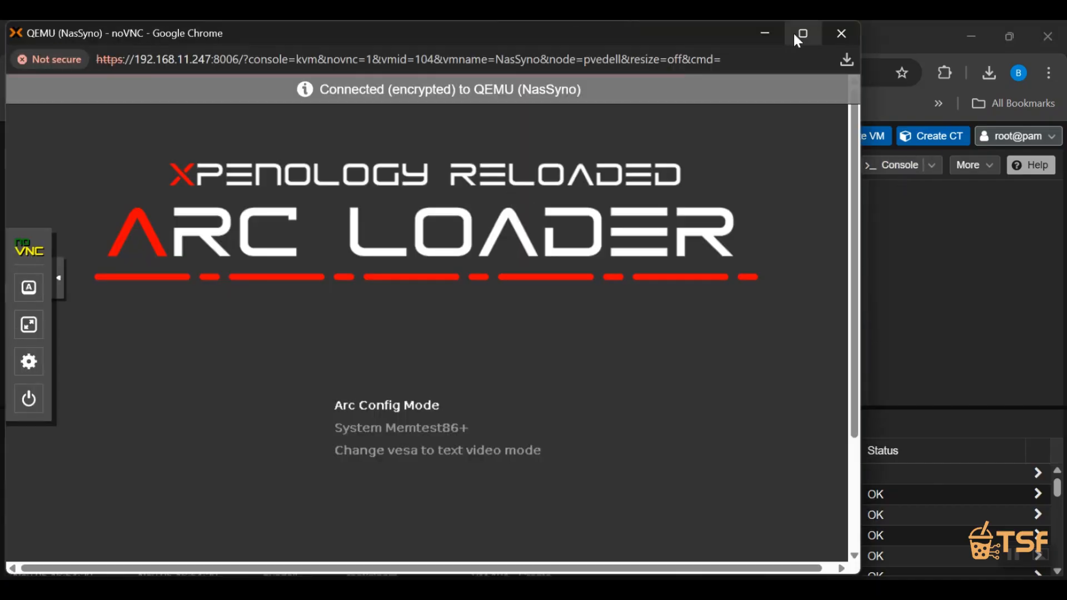
pyautogui.click(795, 34)
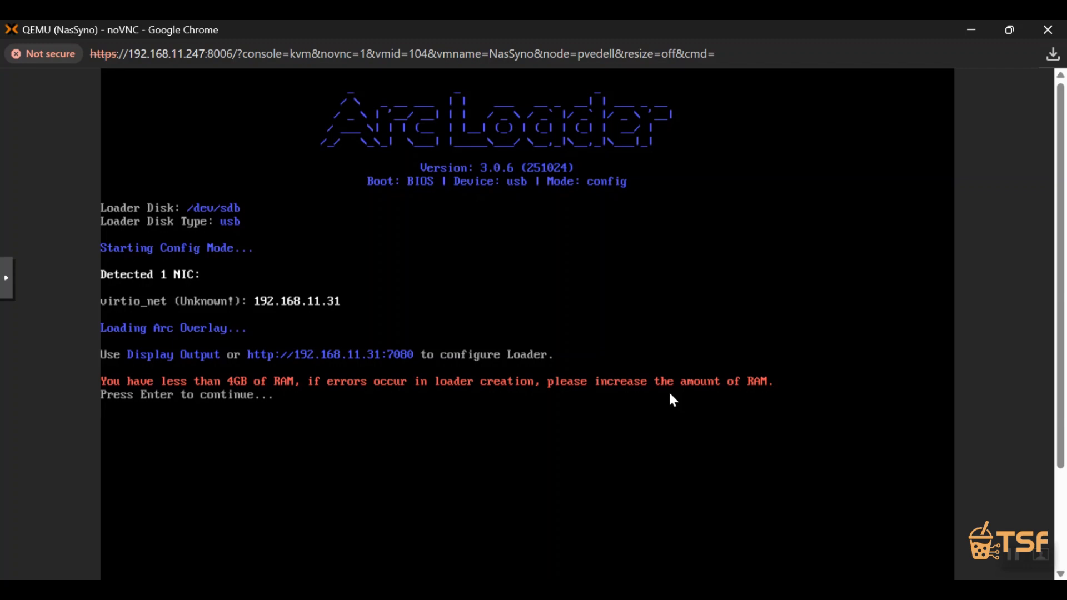
pyautogui.press('Return')
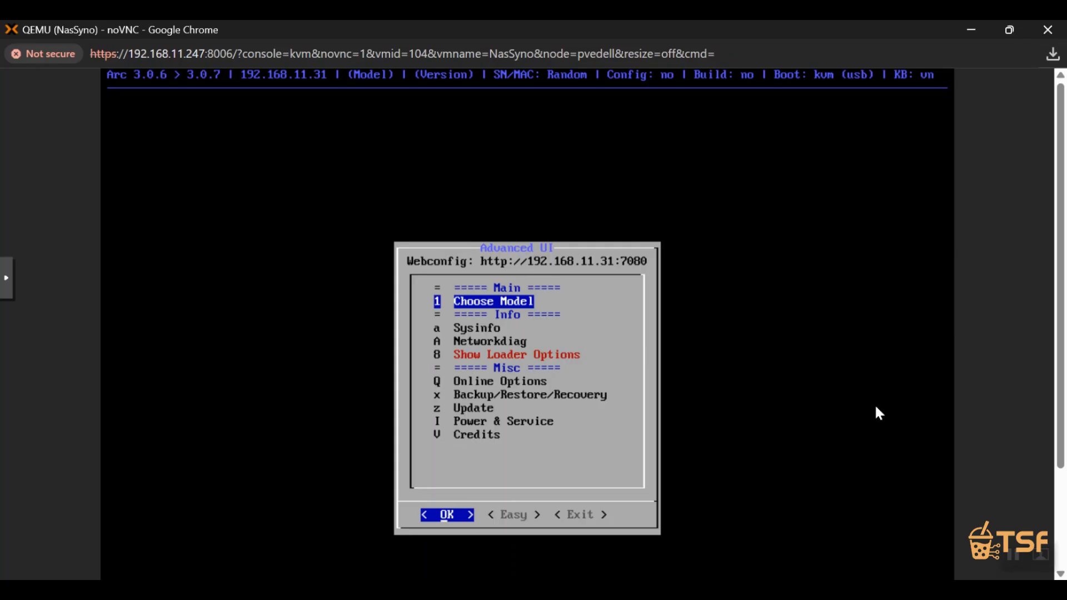
# Choose DS3617xs as the DSM model in the Arc loader.
pyautogui.press('Return')
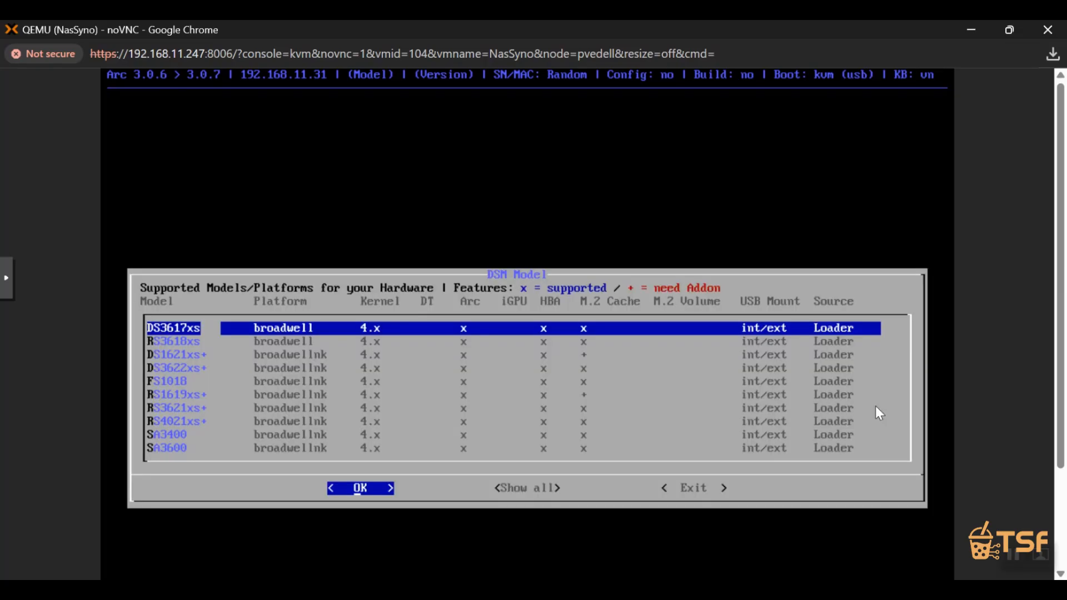
pyautogui.press('Down')
pyautogui.press('Up')
pyautogui.press('Return')
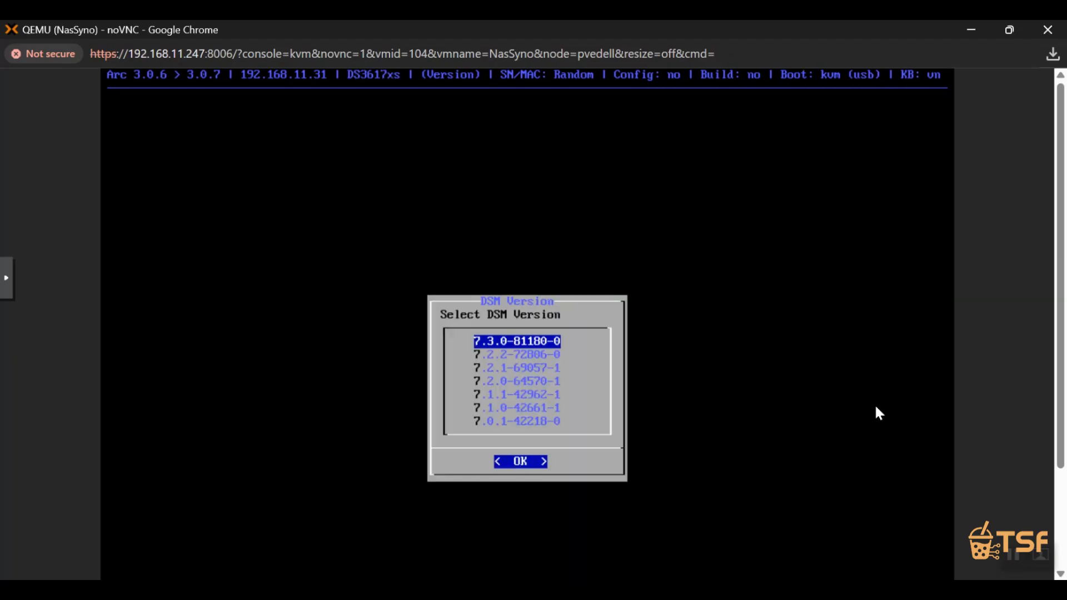
# Select DSM version 7.3.0-81180-0 and accept Automated Mode so the loader configures, builds and boots DSM.
pyautogui.press('Down')
pyautogui.press('Up')
pyautogui.press('Return')
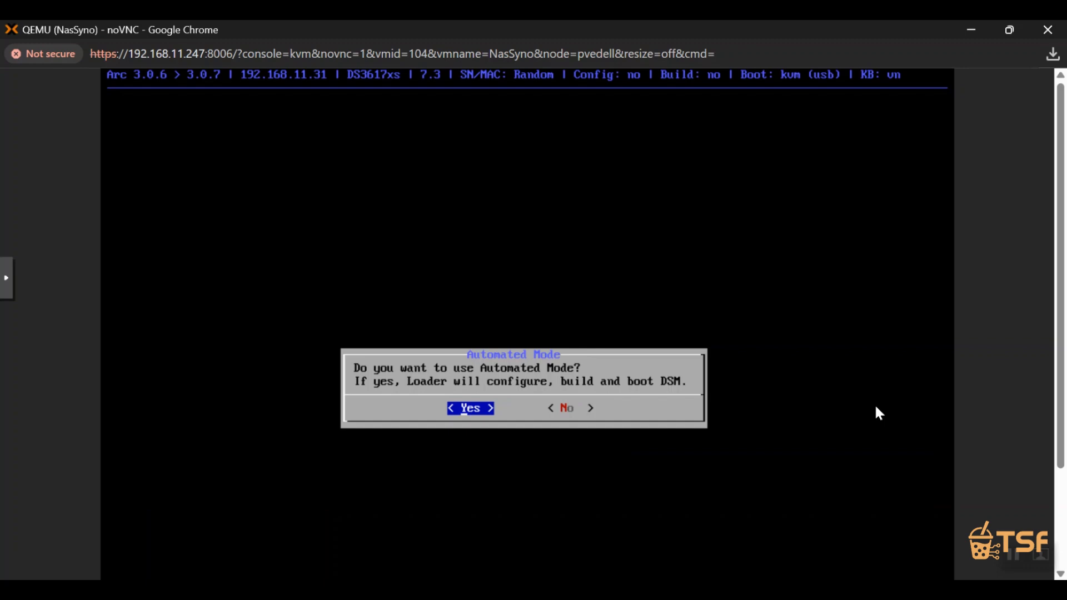
pyautogui.press('Return')
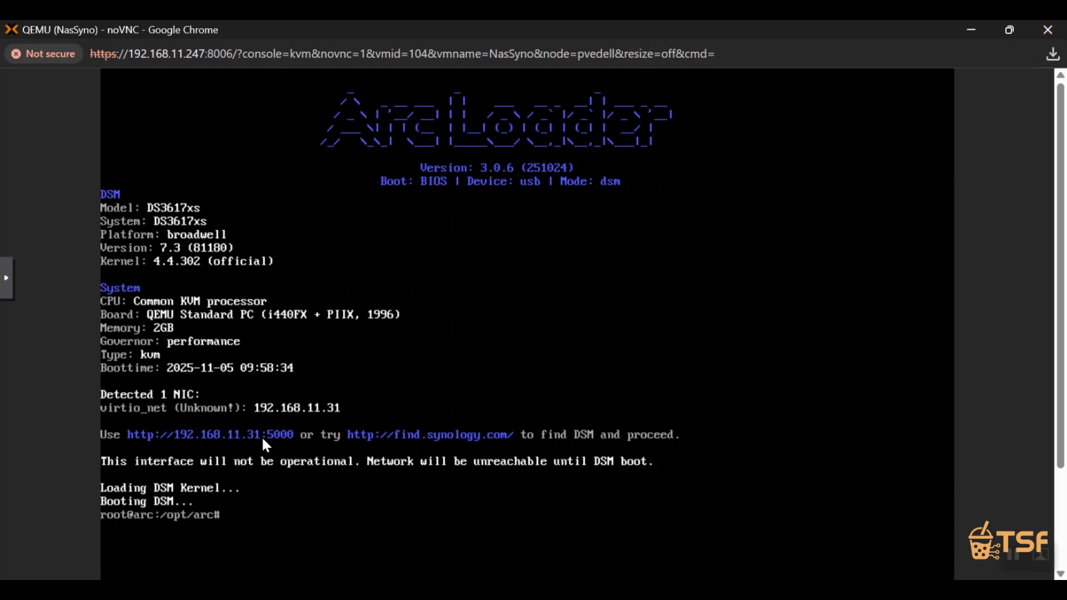
# Close the console window and try to open 192.168.11.31:5000 in a new browser tab.
pyautogui.click(1045, 40)
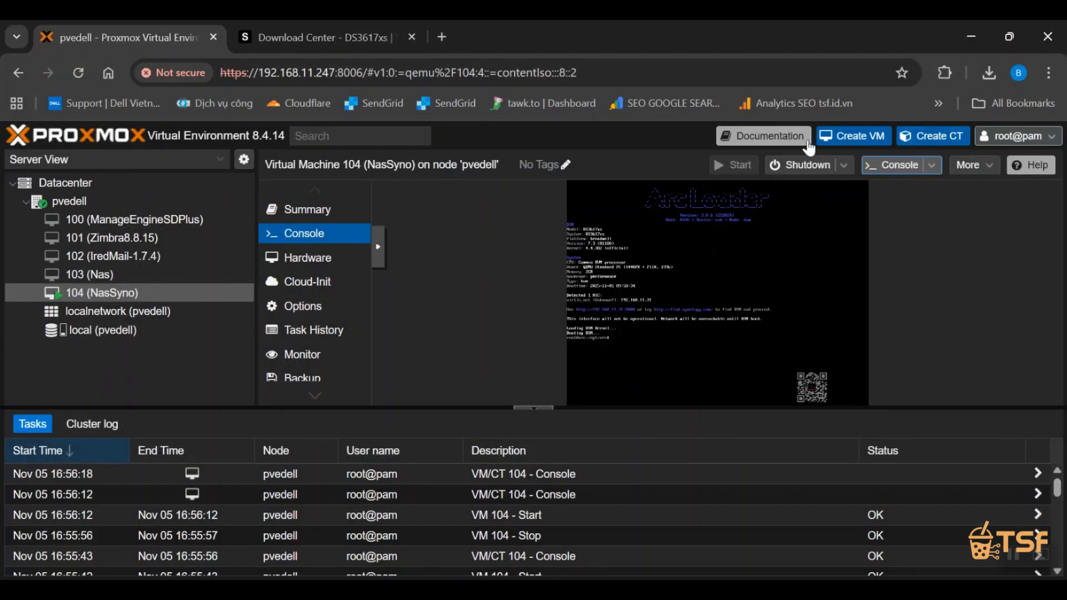
pyautogui.click(431, 40)
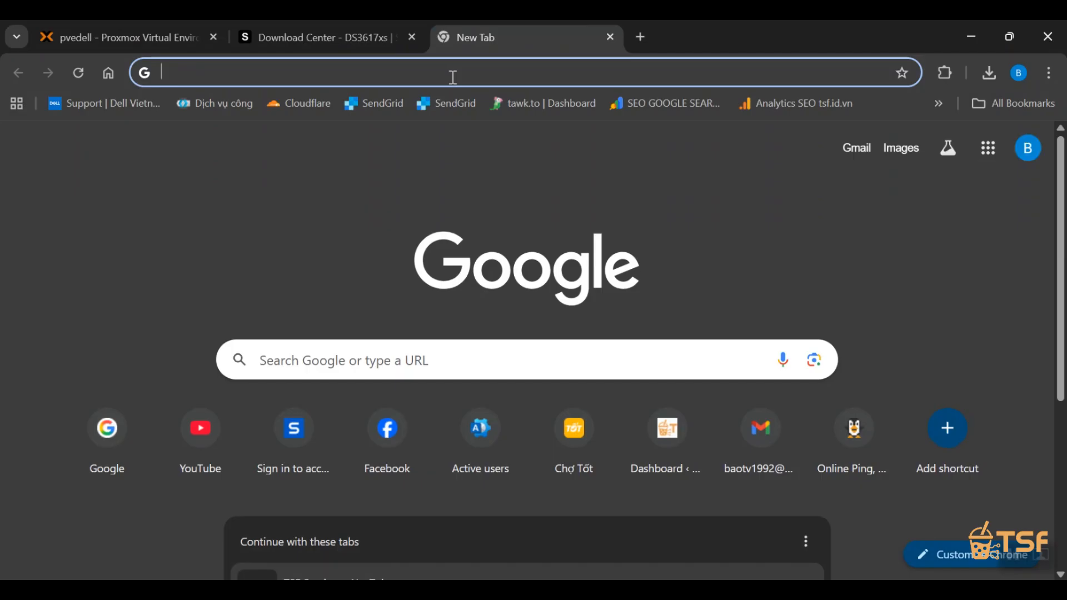
pyautogui.write('192.168')
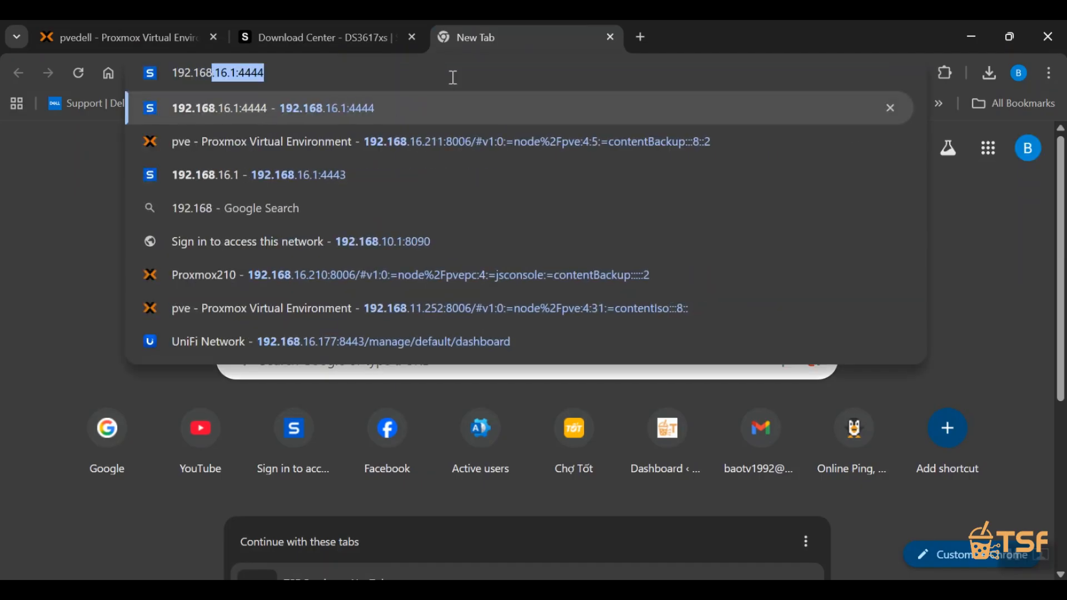
pyautogui.write('.11.31:5000')
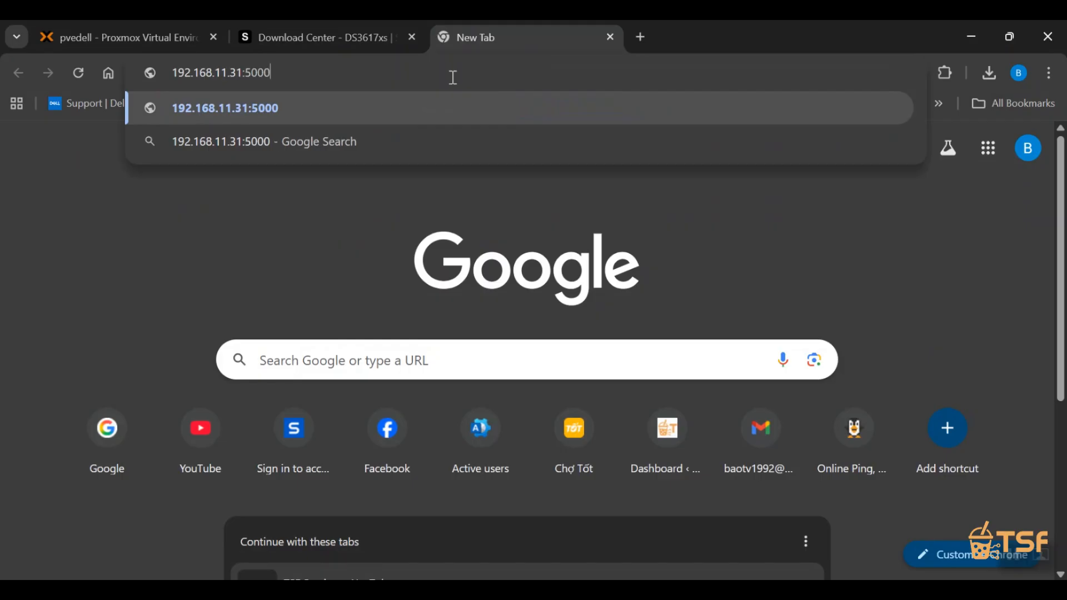
pyautogui.press('Return')
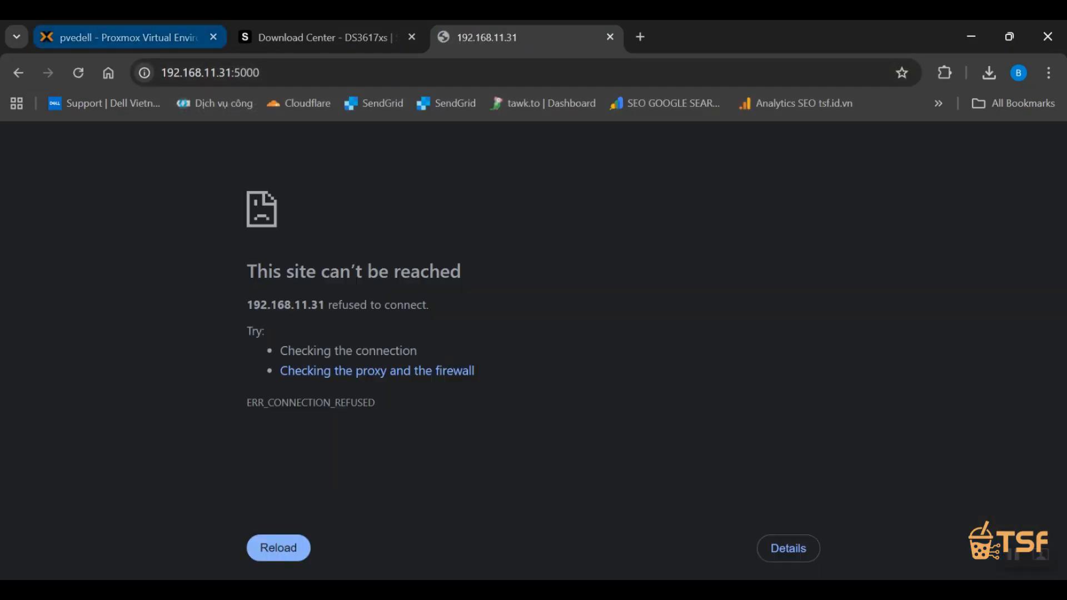
# Check VM 104's boot output in a separate console window, close it, and return to the 192.168.11.31 tab.
pyautogui.click(145, 39)
pyautogui.click(918, 172)
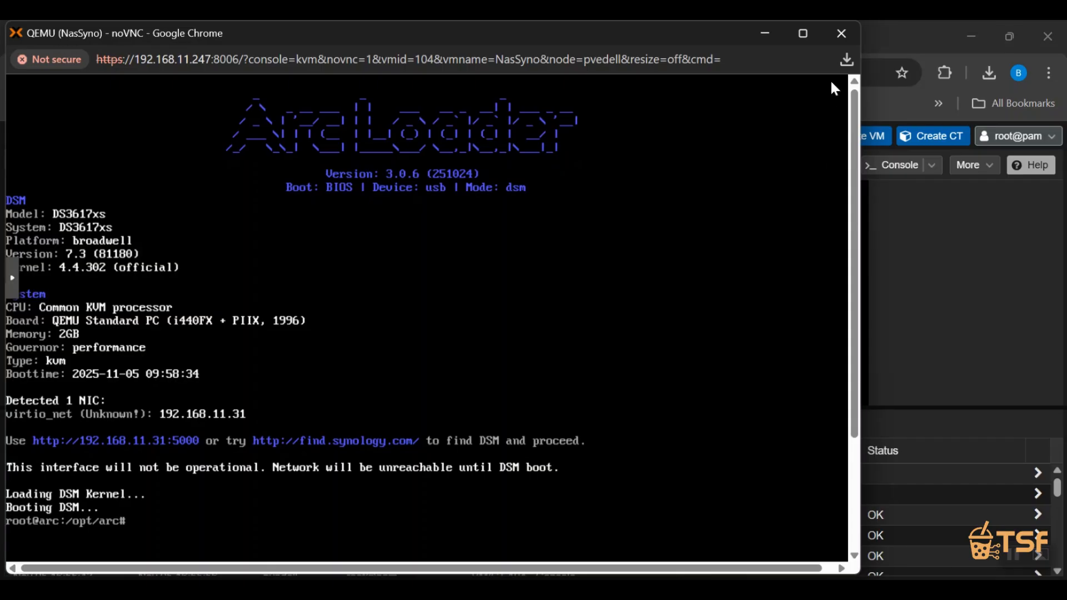
pyautogui.click(840, 34)
pyautogui.click(497, 42)
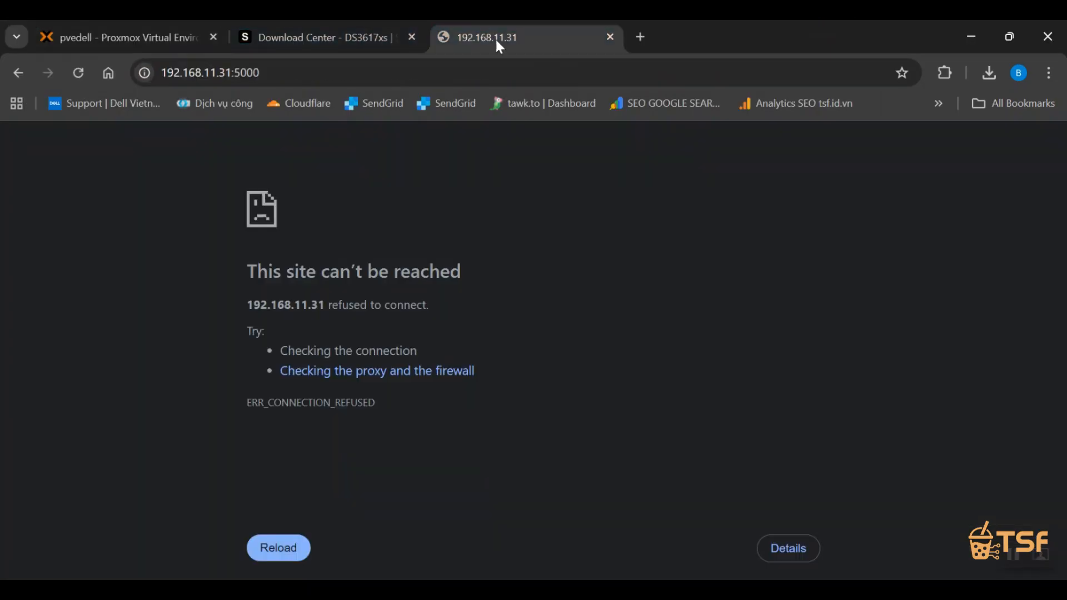
# Try to reach the DSM page on port 5001 at 192.168.11.31.
pyautogui.click(352, 74)
pyautogui.click(363, 73)
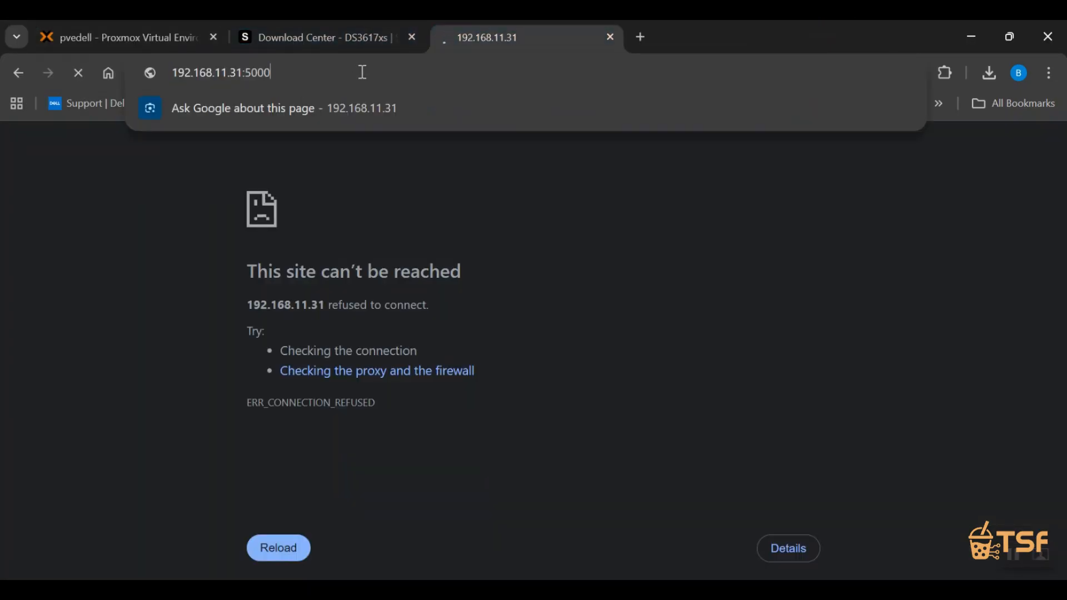
pyautogui.press('BackSpace')
pyautogui.write('1')
pyautogui.press('Return')
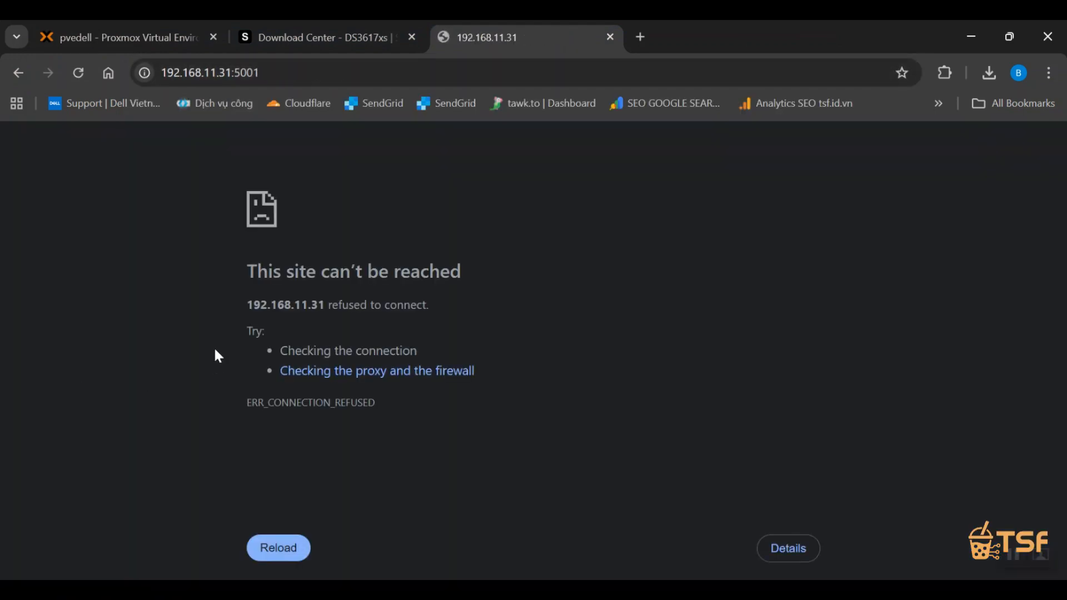
# Change the address back to 192.168.11.31:5000 and load the Synology Web Assistant.
pyautogui.click(286, 70)
pyautogui.click(362, 71)
pyautogui.press('BackSpace')
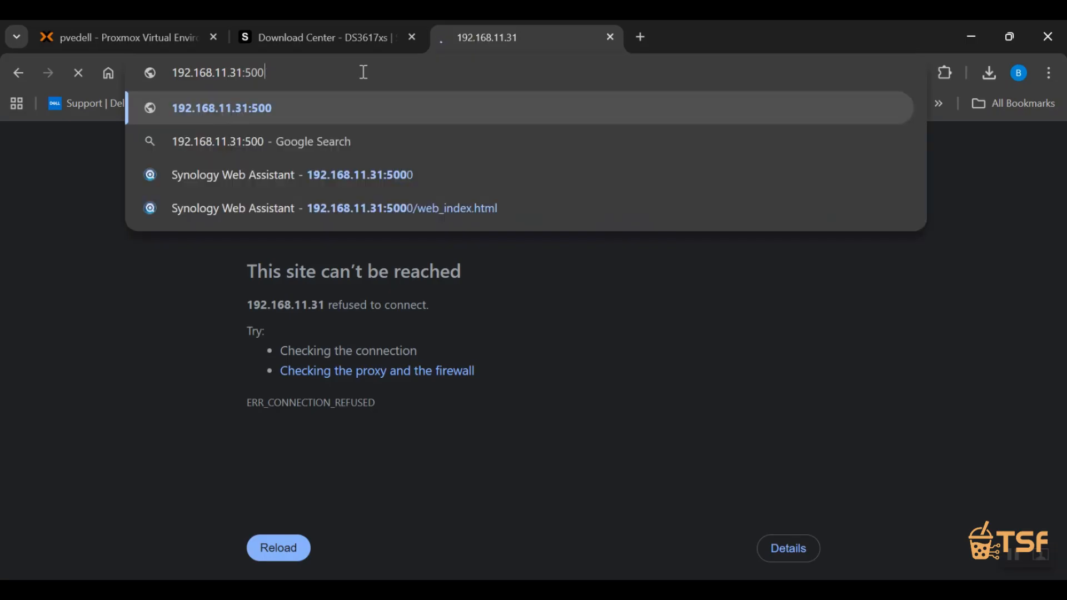
pyautogui.write('0')
pyautogui.press('Return')
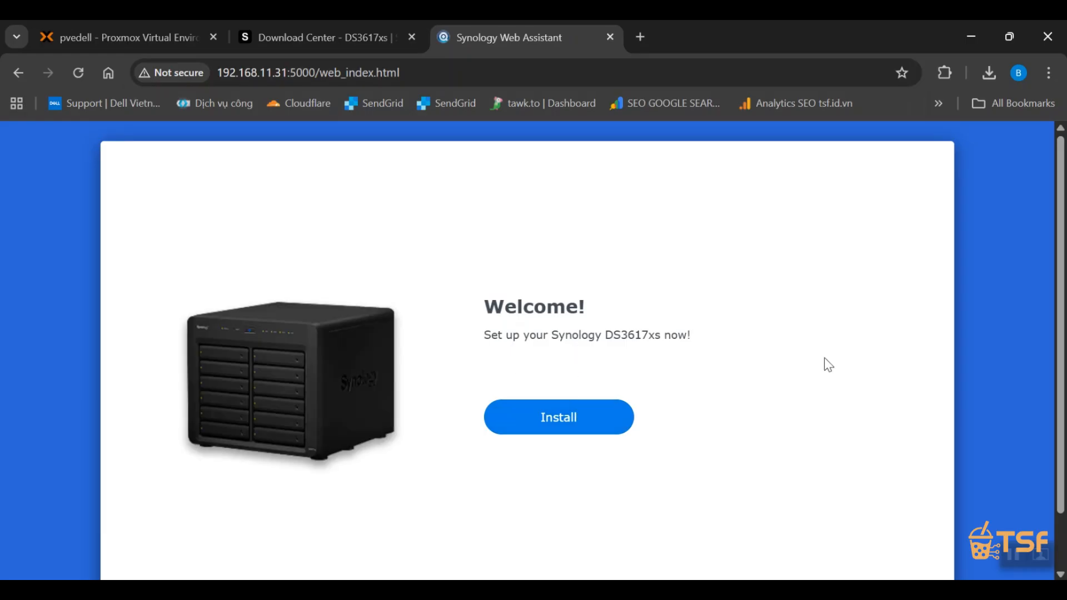
# Begin the DS3617xs installation and choose manual upload with DSM_DS3617xs_86003.pat from the Nas folder on DATA (D:).
pyautogui.scroll(-2, 825, 358)
pyautogui.click(570, 357)
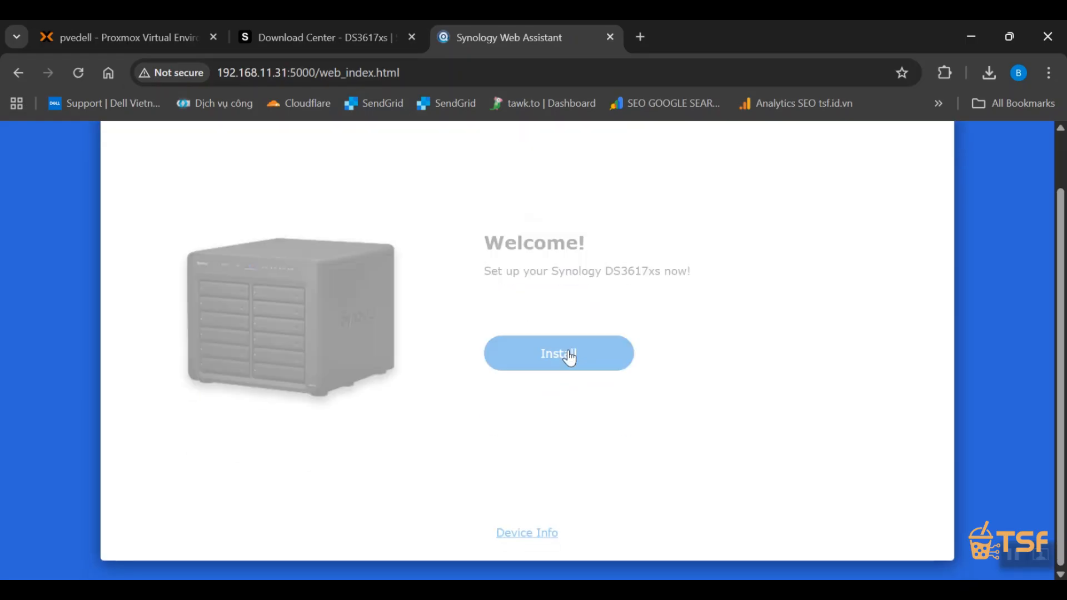
pyautogui.click(214, 263)
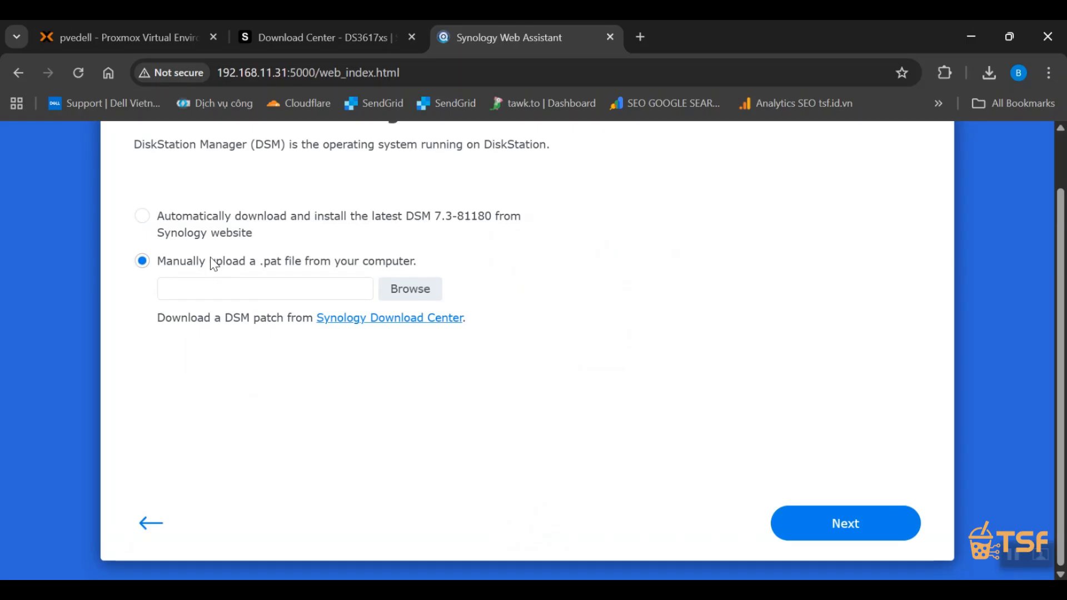
pyautogui.click(427, 290)
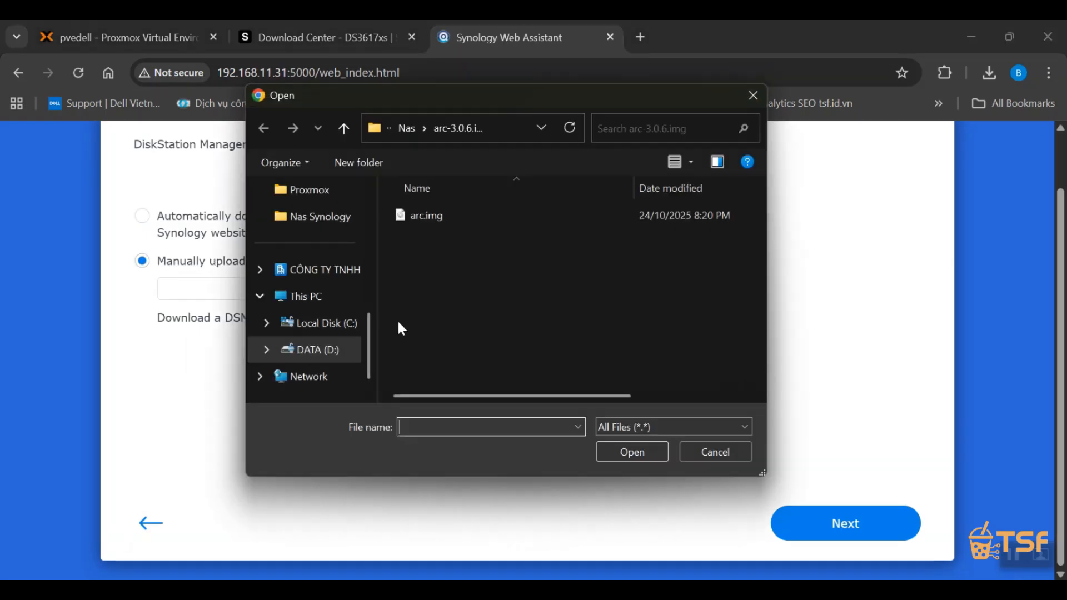
pyautogui.click(406, 130)
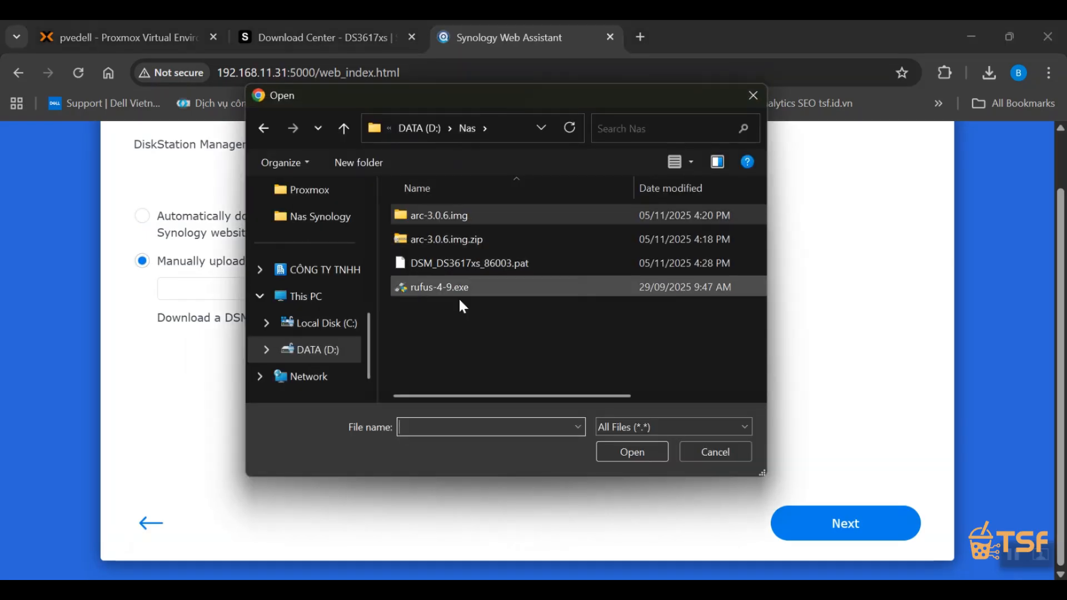
pyautogui.click(468, 266)
pyautogui.click(625, 452)
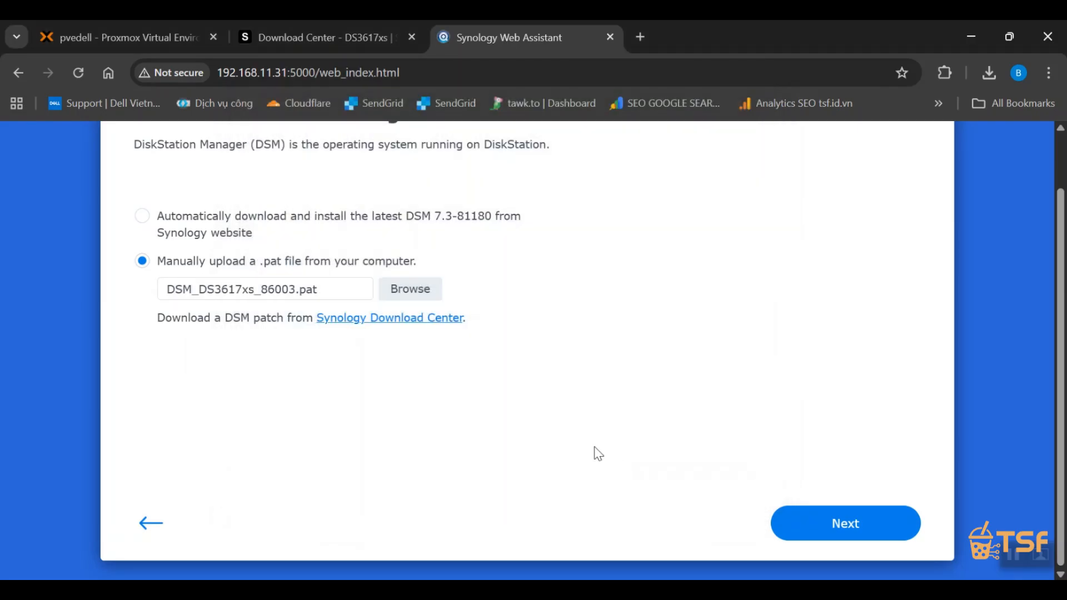
# Accept the deletion of all drive data, confirm it with the product model DS3617xs, and start the DSM installation.
pyautogui.click(878, 515)
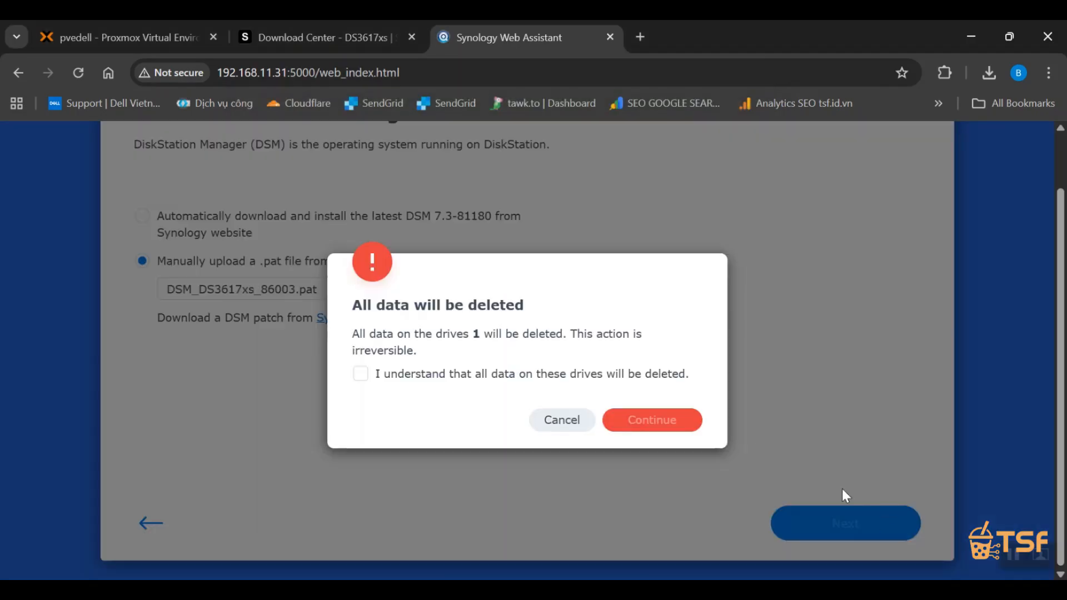
pyautogui.click(446, 380)
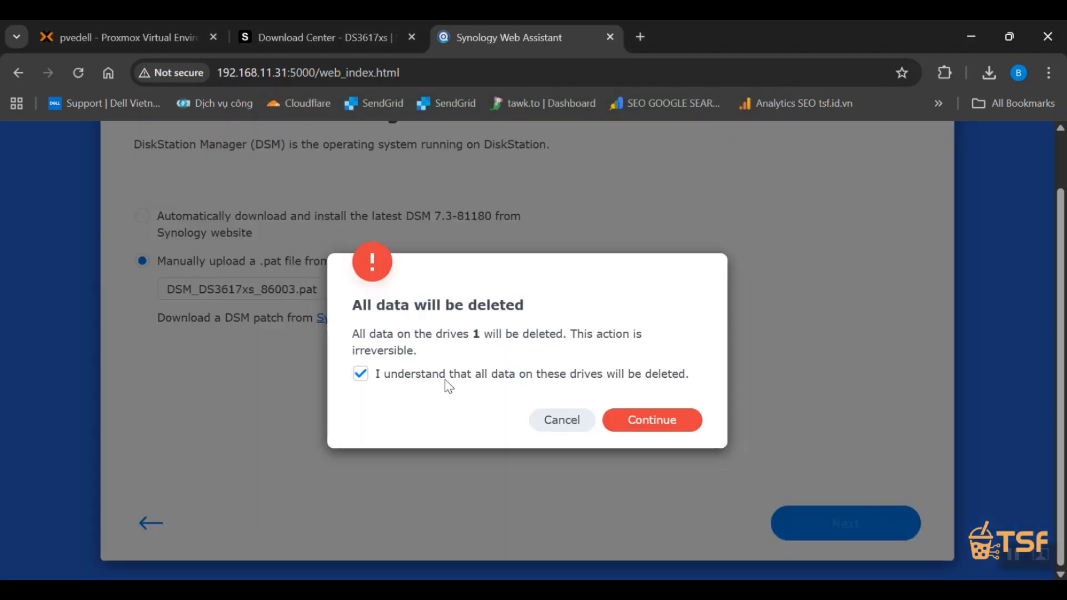
pyautogui.click(667, 427)
pyautogui.click(512, 379)
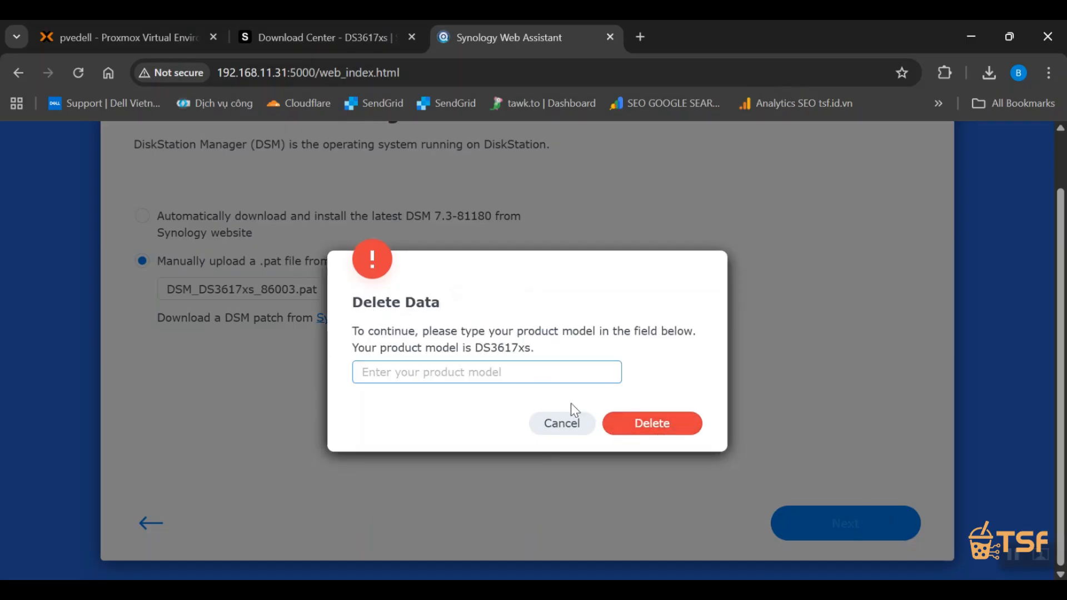
pyautogui.write('DS3')
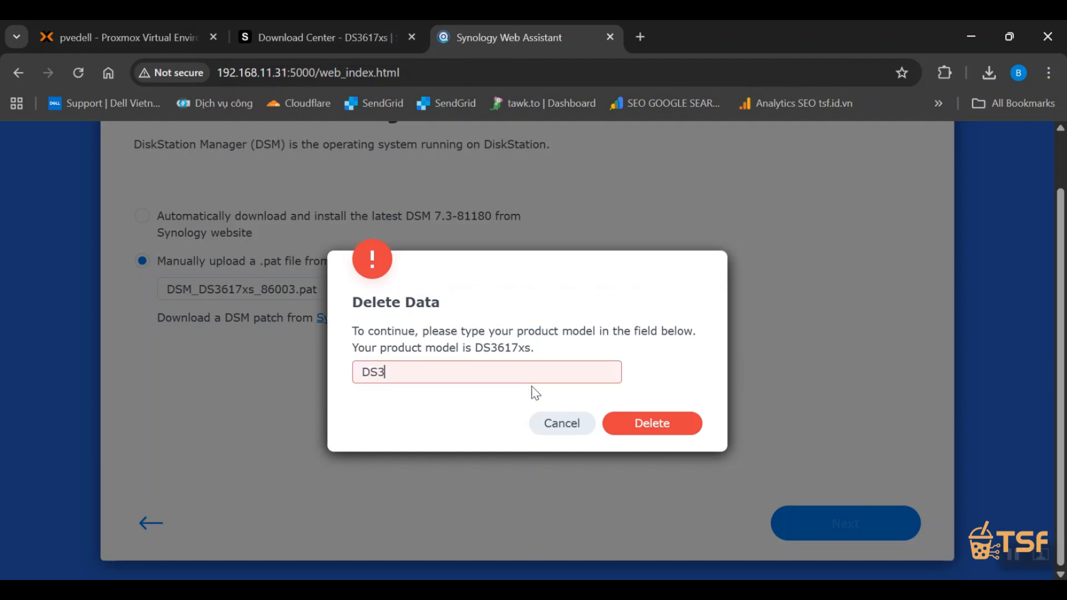
pyautogui.write('617xs')
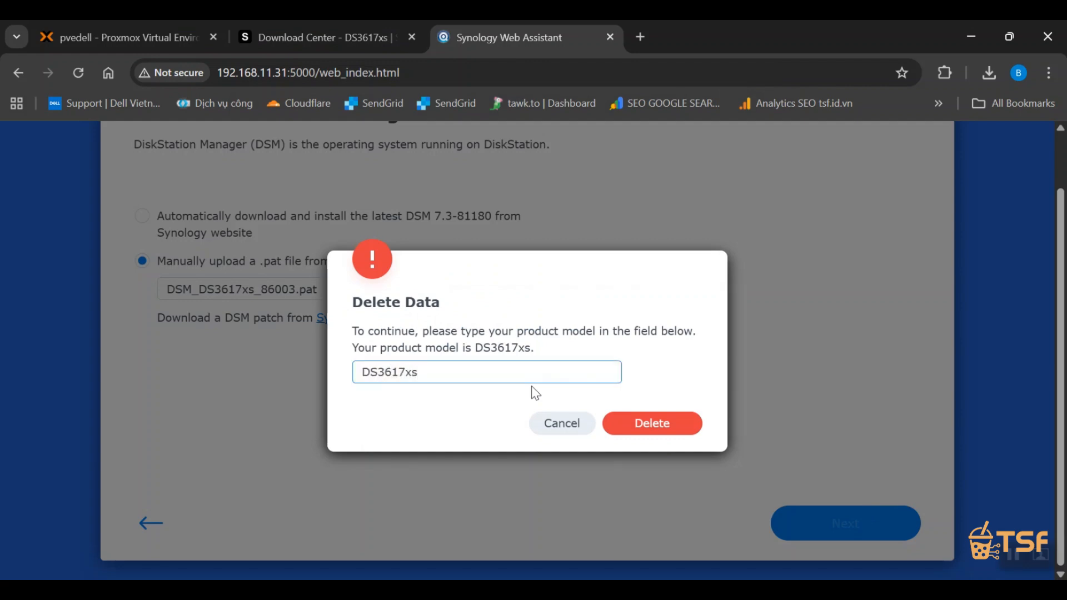
pyautogui.click(678, 421)
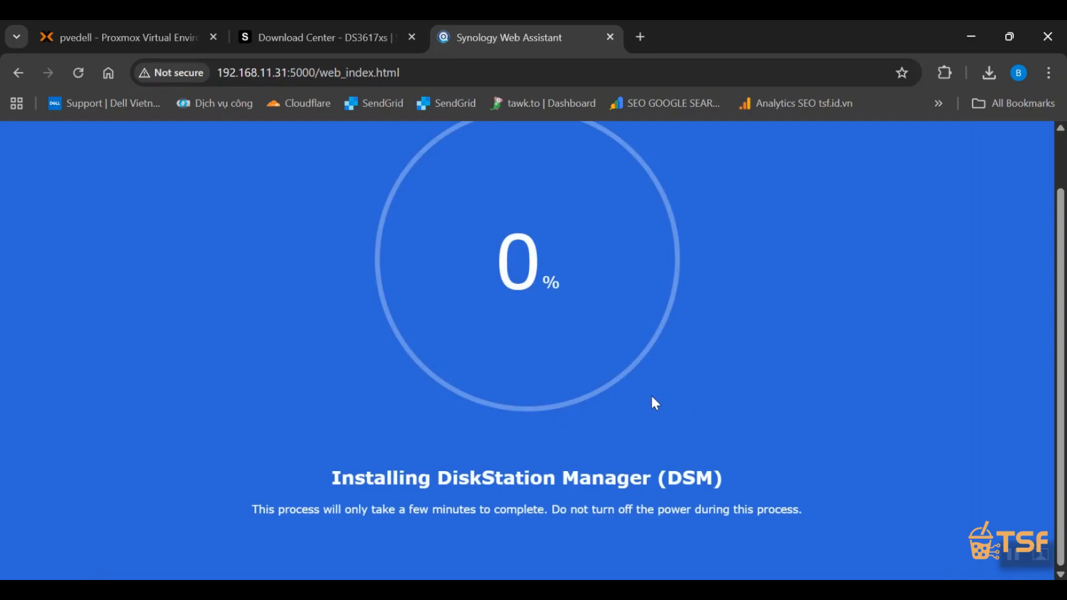
# Start the DSM 7.3 initial setup and name the device NasTSF.
pyautogui.moveTo(1061, 399); pyautogui.dragTo(1061, 374)
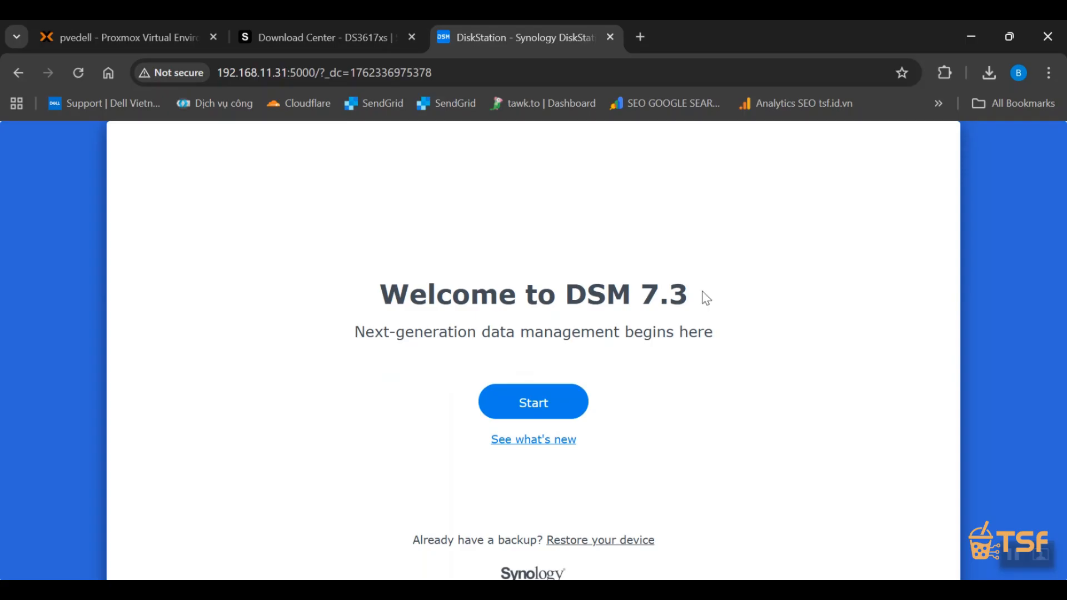
pyautogui.click(545, 409)
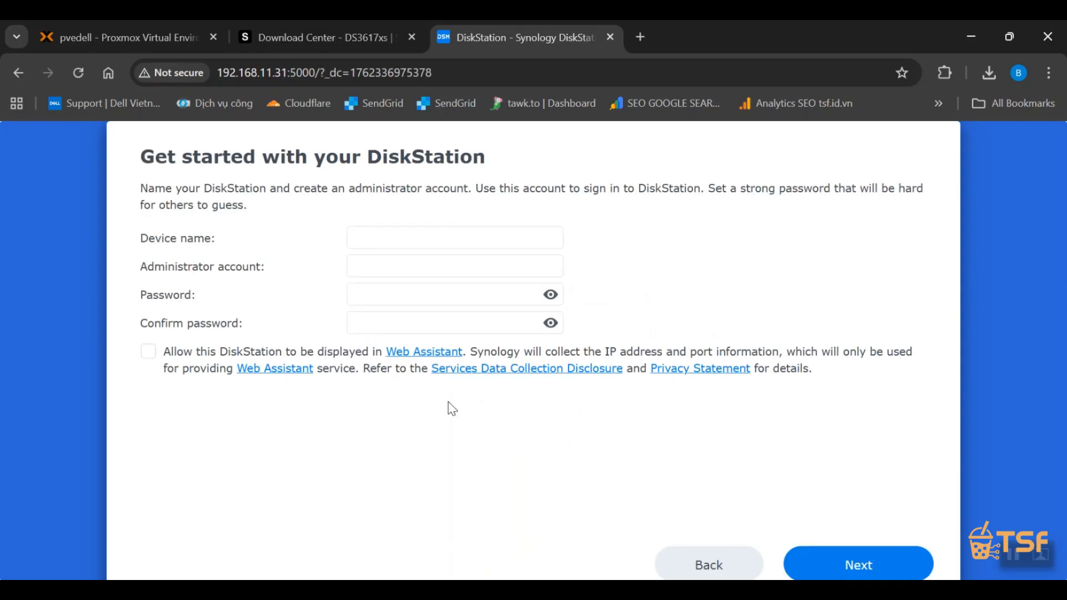
pyautogui.click(443, 240)
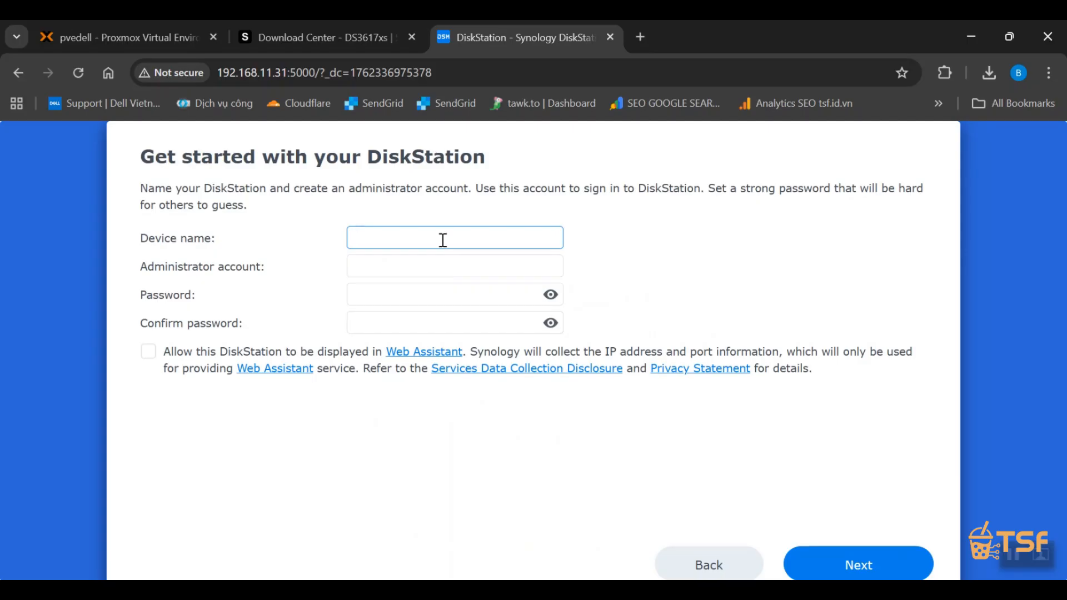
pyautogui.write('NasTSF')
pyautogui.press('Tab')
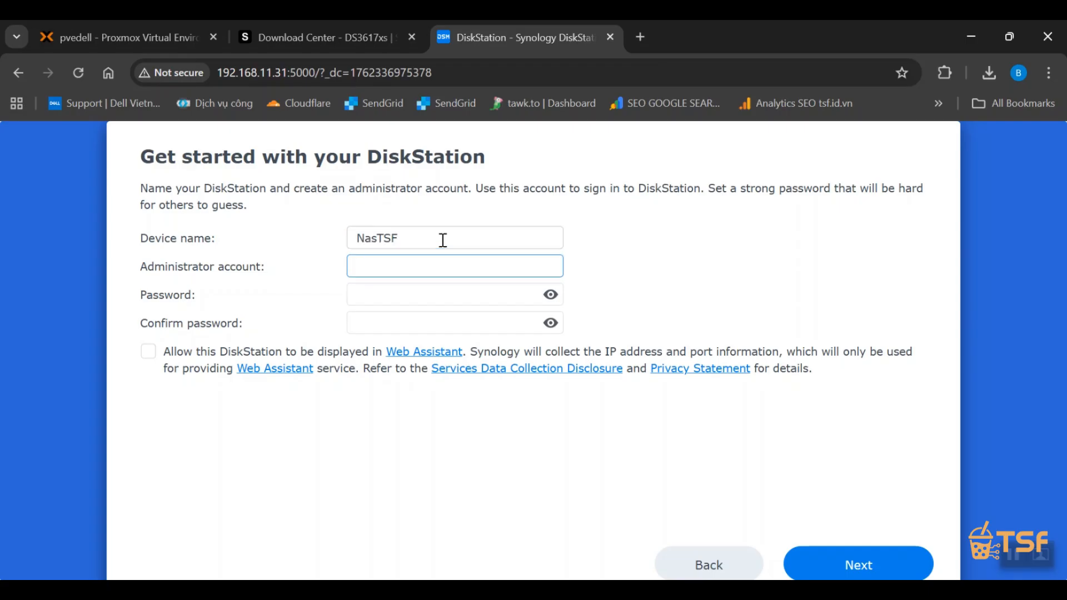
# Fill in the administrator account name for the DiskStation, replacing the rejected generic one.
pyautogui.write('admin')
pyautogui.press('Tab')
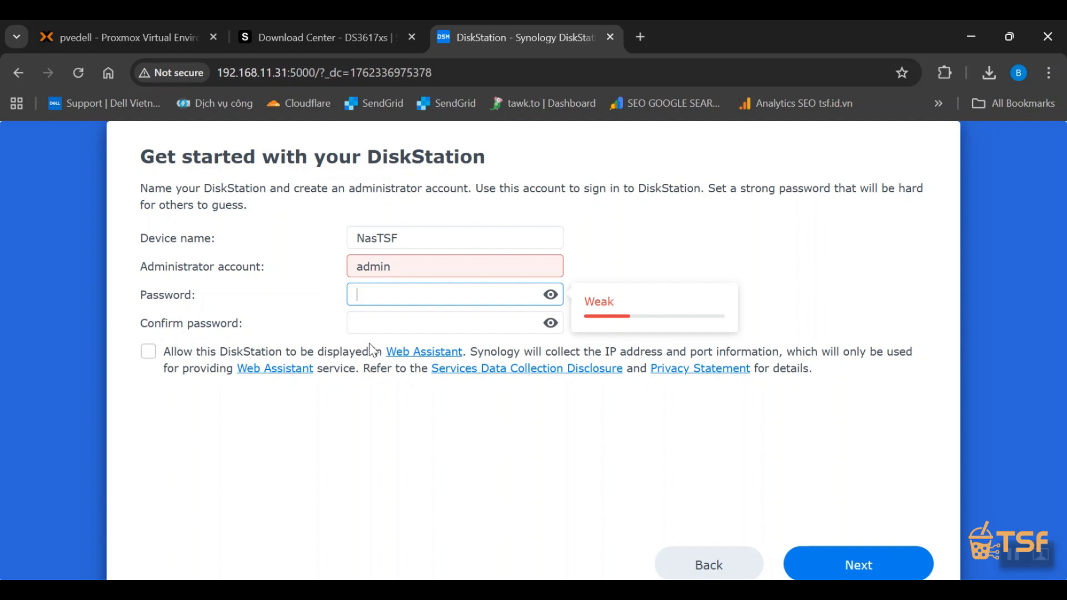
pyautogui.doubleClick(411, 273)
pyautogui.write('bao')
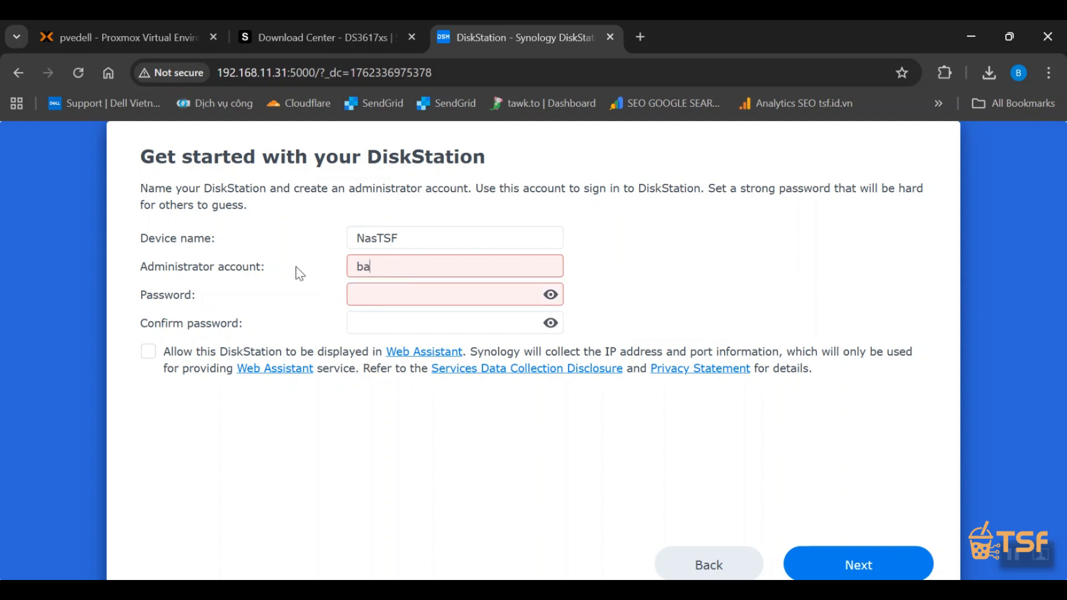
pyautogui.press('Tab')
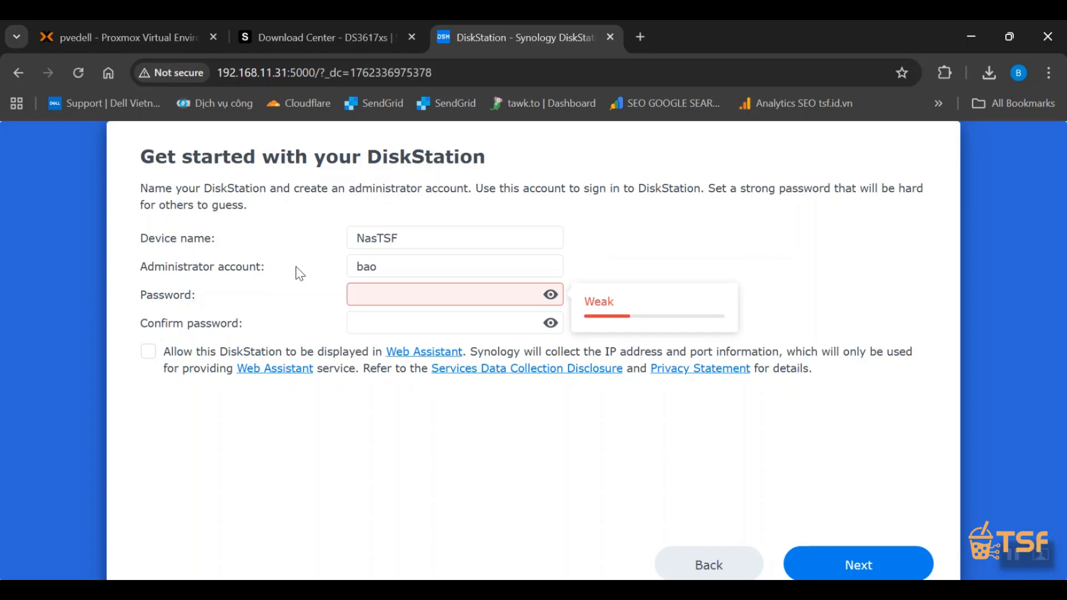
# Enter and confirm the administrator password, allow the DiskStation to be displayed in Web Assistant, and submit the form.
pyautogui.write('•••••••')
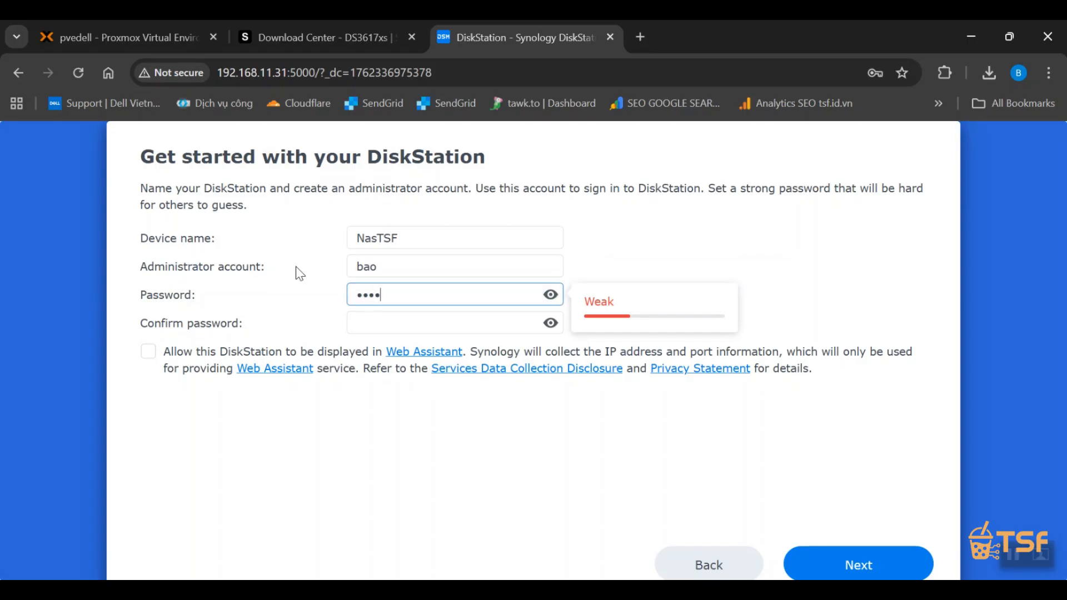
pyautogui.write('••')
pyautogui.press('Tab')
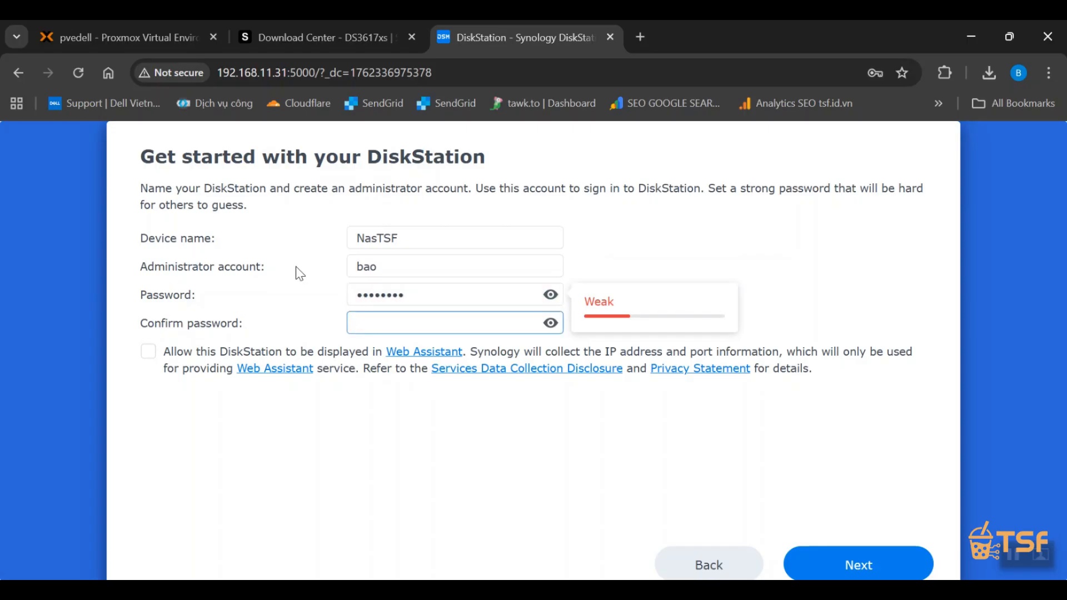
pyautogui.write('•••••••••')
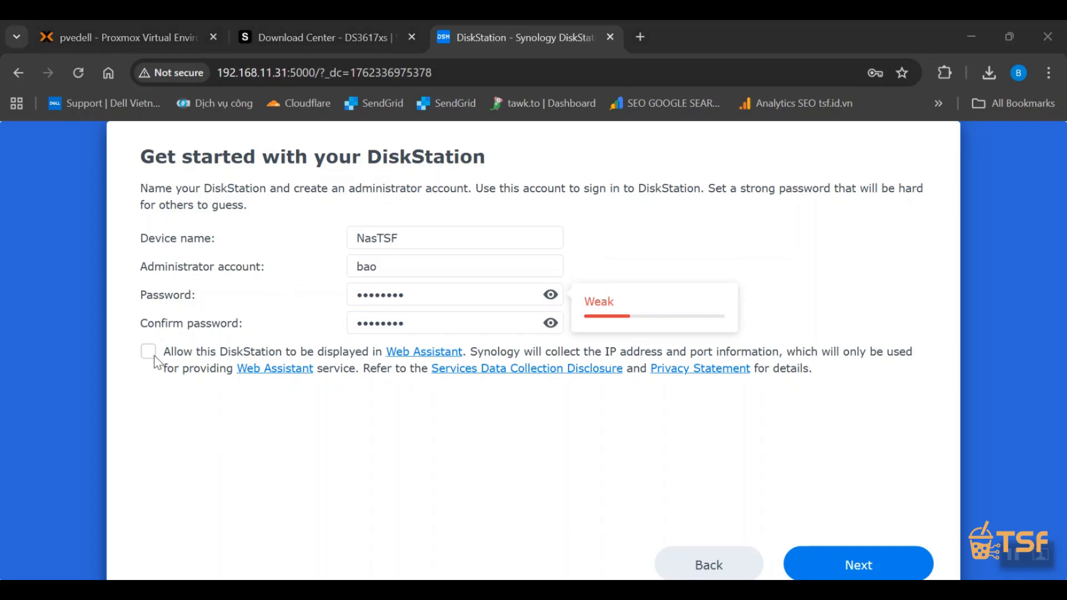
pyautogui.click(152, 355)
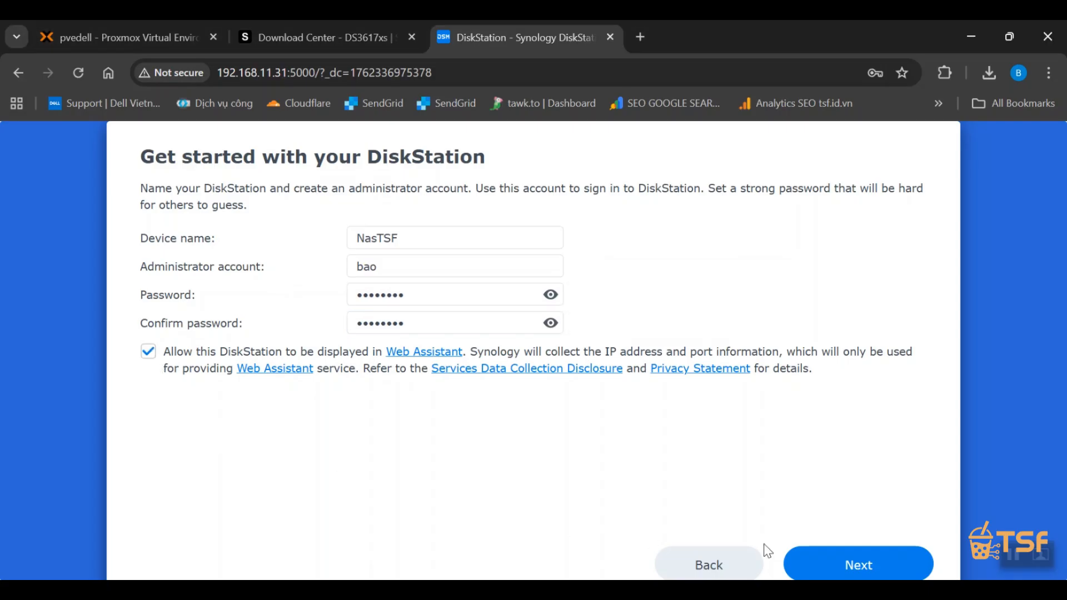
pyautogui.click(849, 564)
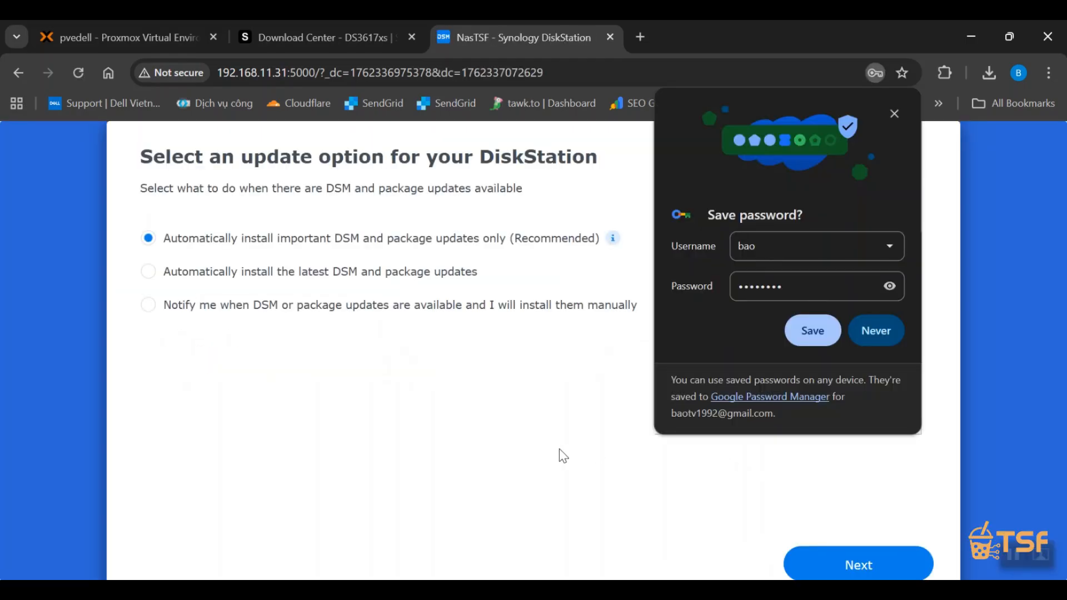
# Choose update notifications with manual installation, and finish setup without a Synology Account or device analytics.
pyautogui.click(172, 307)
pyautogui.click(825, 553)
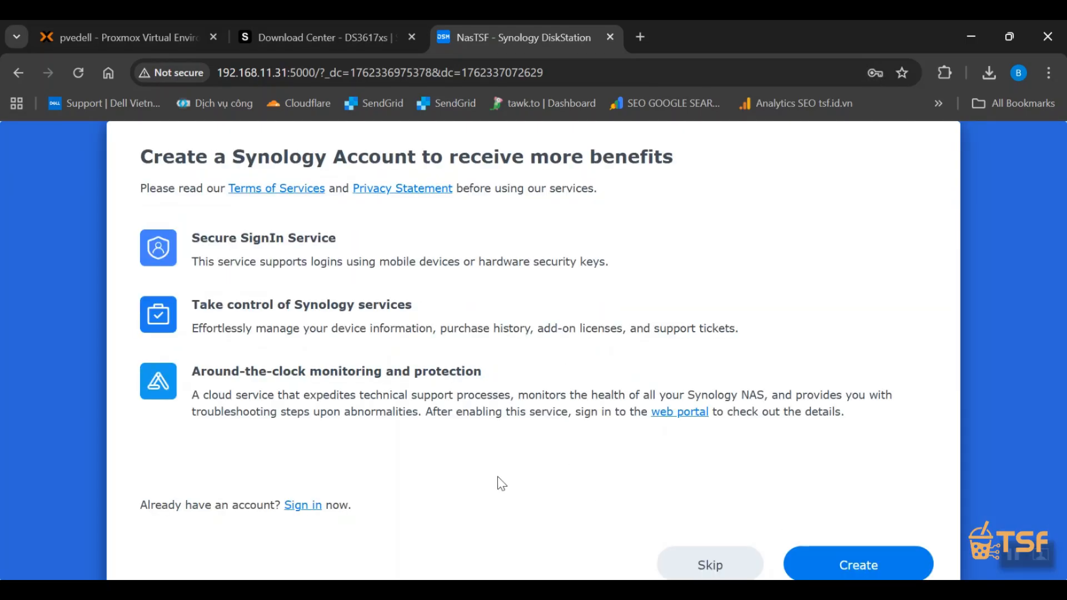
pyautogui.click(714, 565)
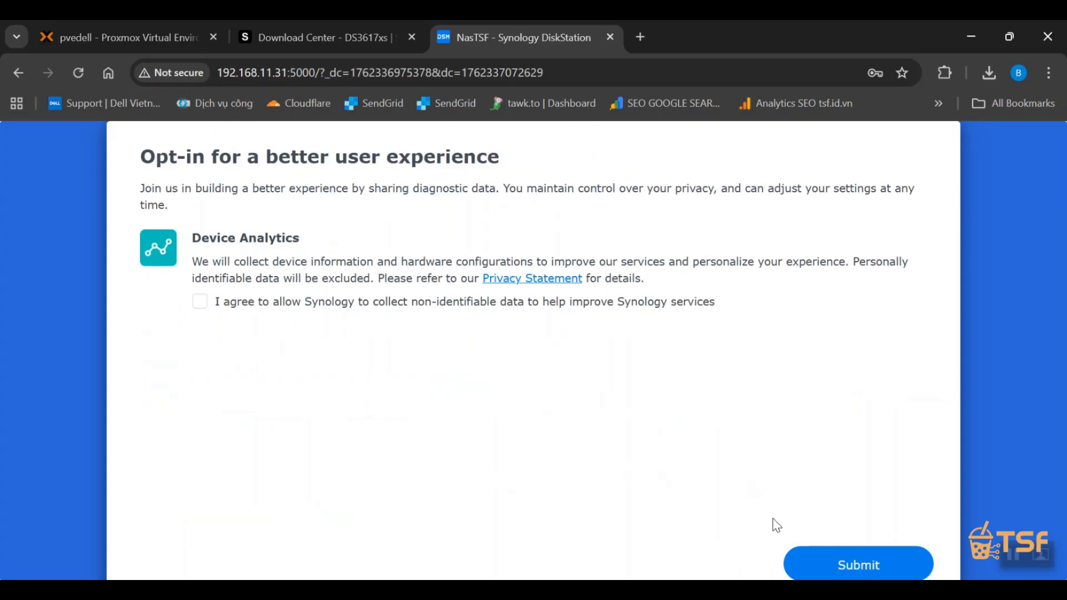
pyautogui.click(829, 563)
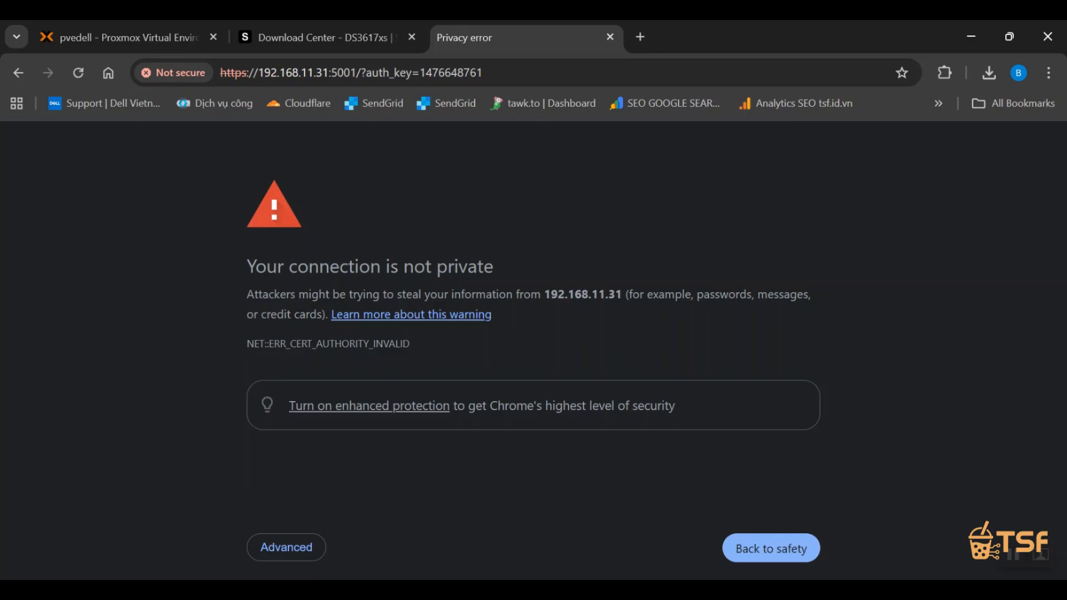
# Proceed to 192.168.11.31 past the certificate warning and decline Synology Drive Server and Office, 2FA, and Adaptive MFA.
pyautogui.click(267, 546)
pyautogui.click(300, 266)
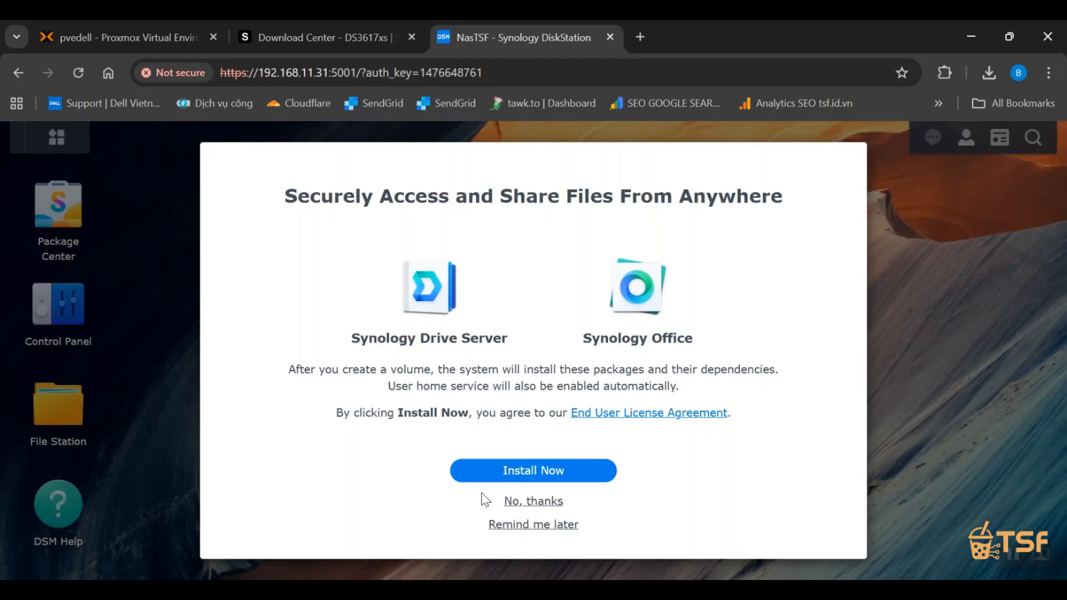
pyautogui.click(541, 503)
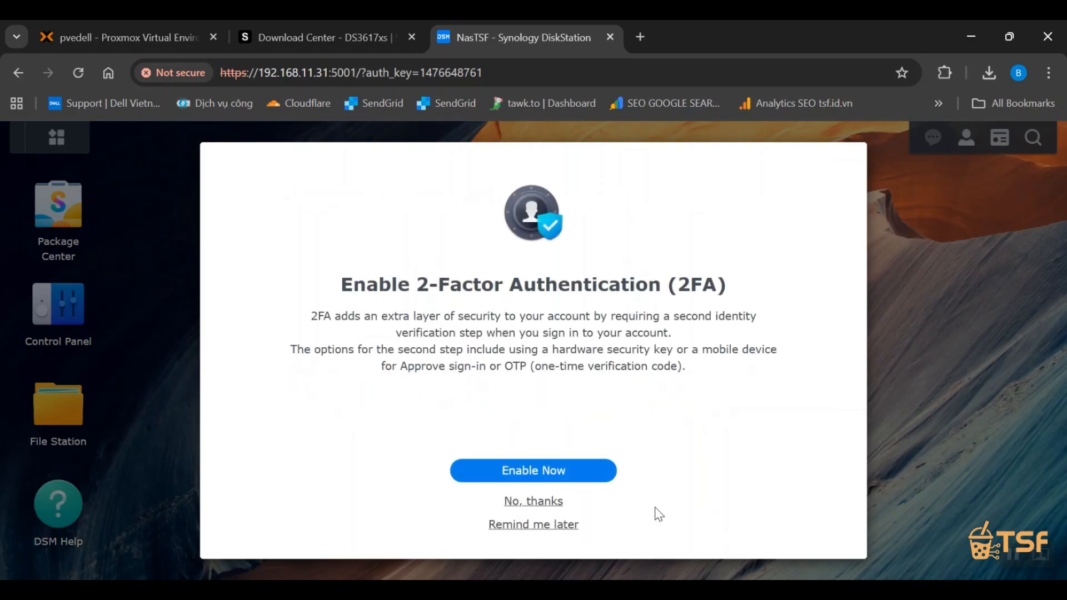
pyautogui.click(532, 503)
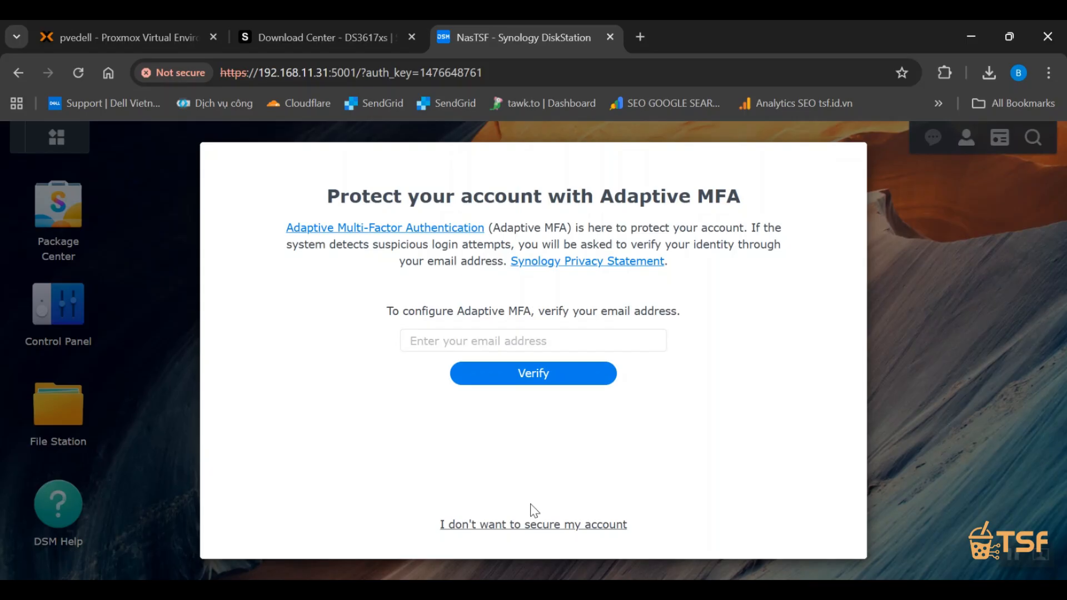
pyautogui.click(533, 525)
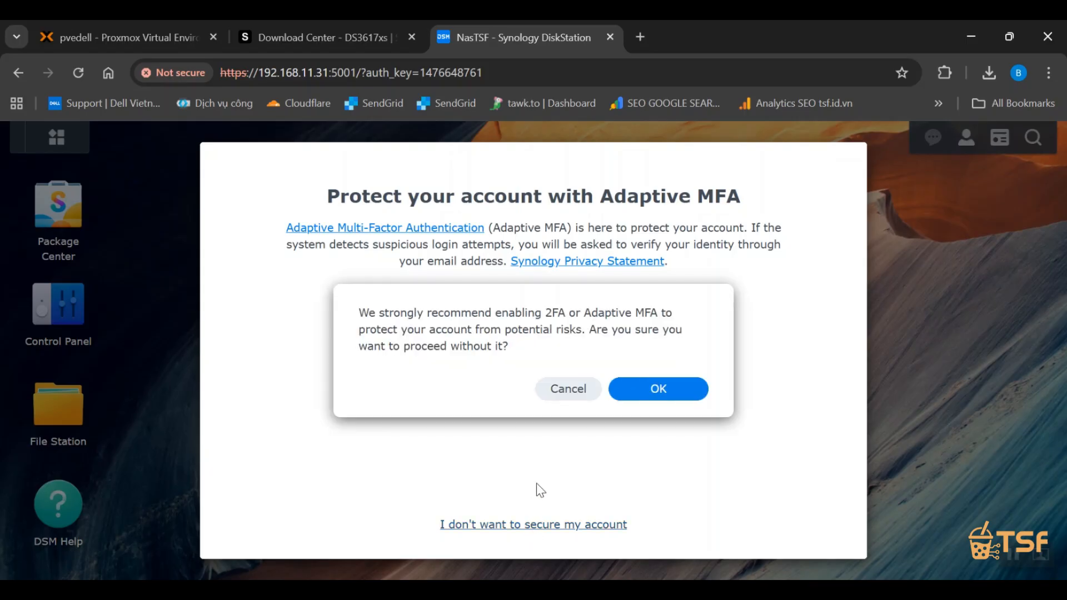
pyautogui.click(667, 383)
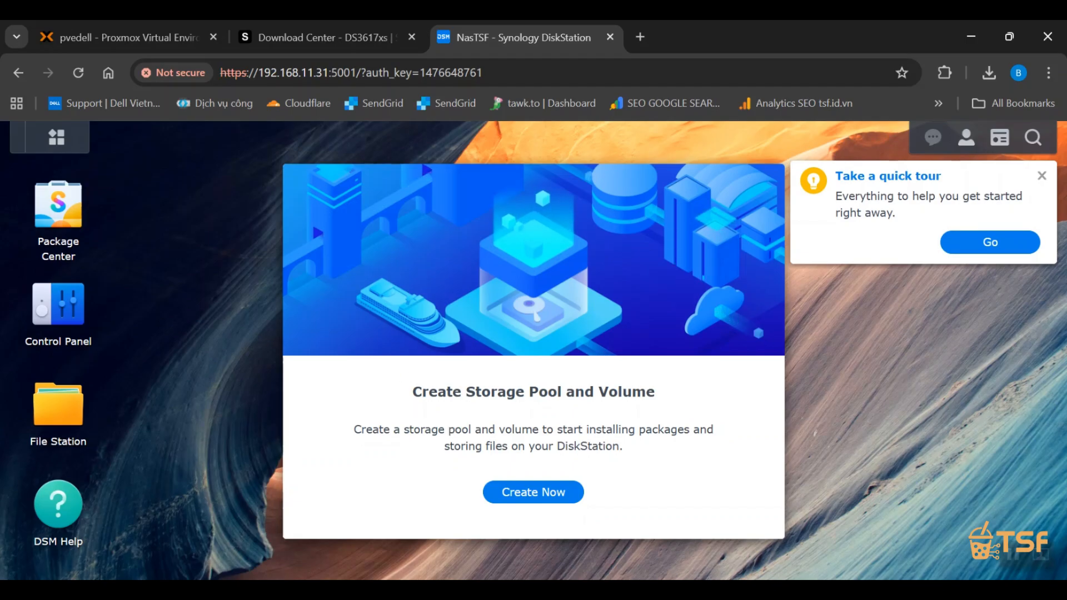
# Switch to the document.txt notes, highlight the Step 4 and Step 5 lines, and put the notes away.
pyautogui.hotkey('alt', 'Tab')
pyautogui.moveTo(595, 321); pyautogui.dragTo(418, 323)
pyautogui.click(499, 353)
pyautogui.moveTo(530, 354); pyautogui.dragTo(381, 340)
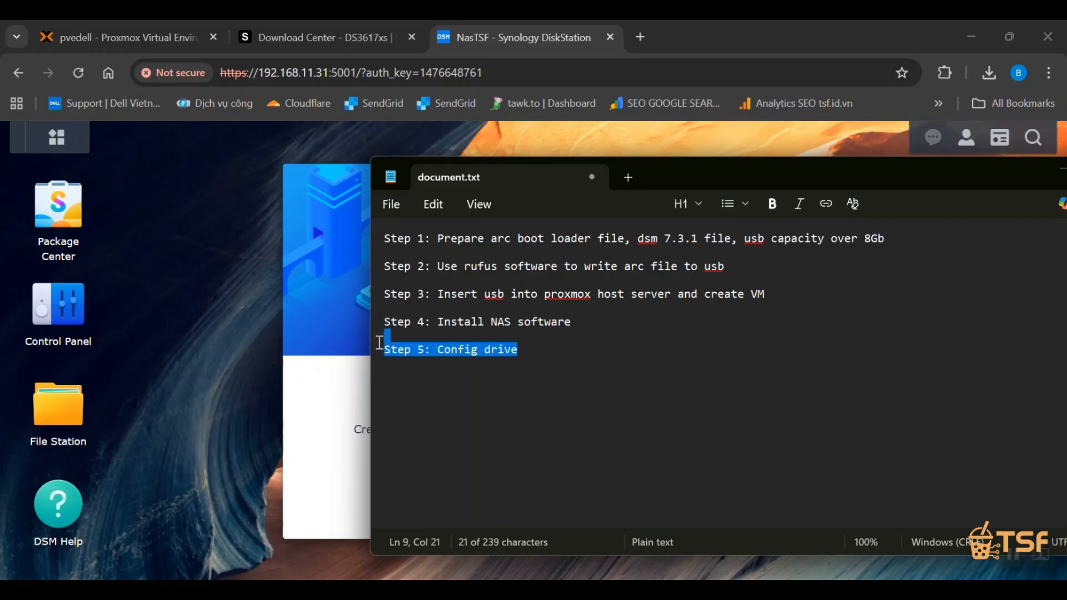
pyautogui.click(1062, 168)
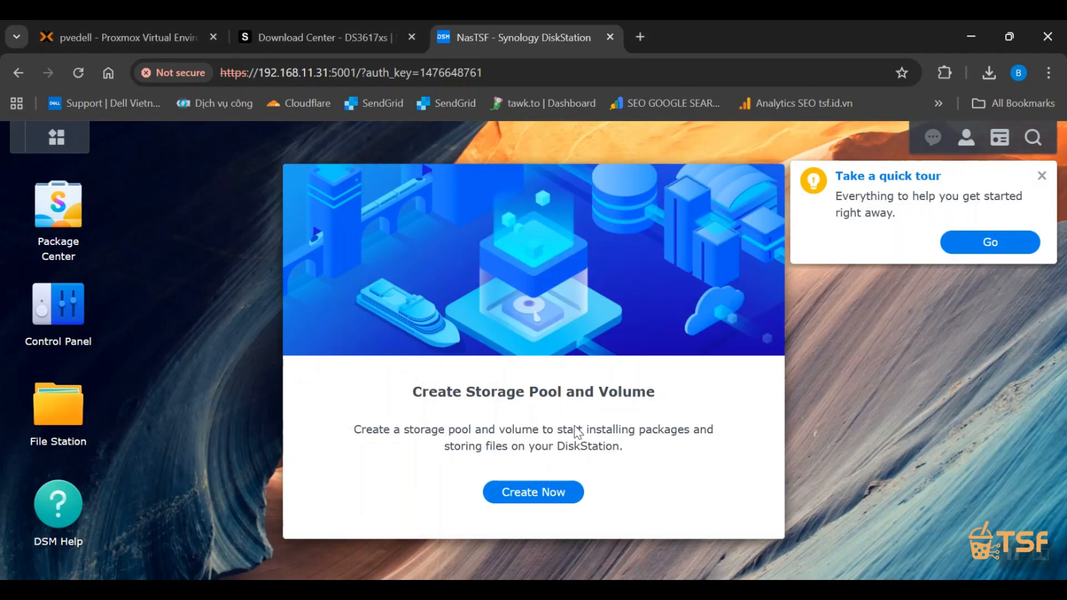
# Start creating a storage pool and volume, comparing RAID types SHR and Basic and choosing Basic.
pyautogui.click(550, 501)
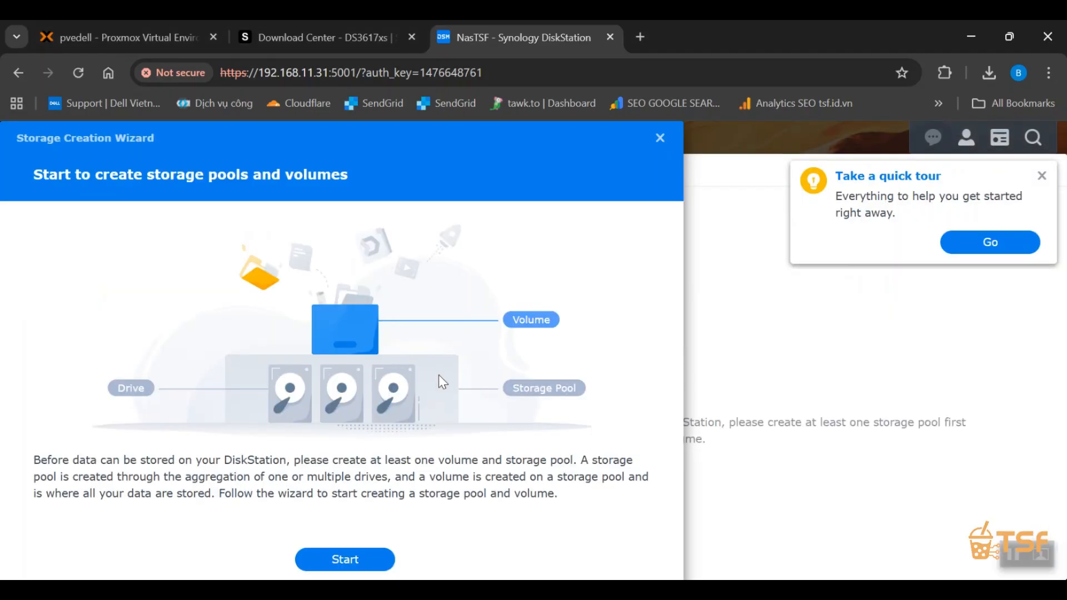
pyautogui.click(341, 559)
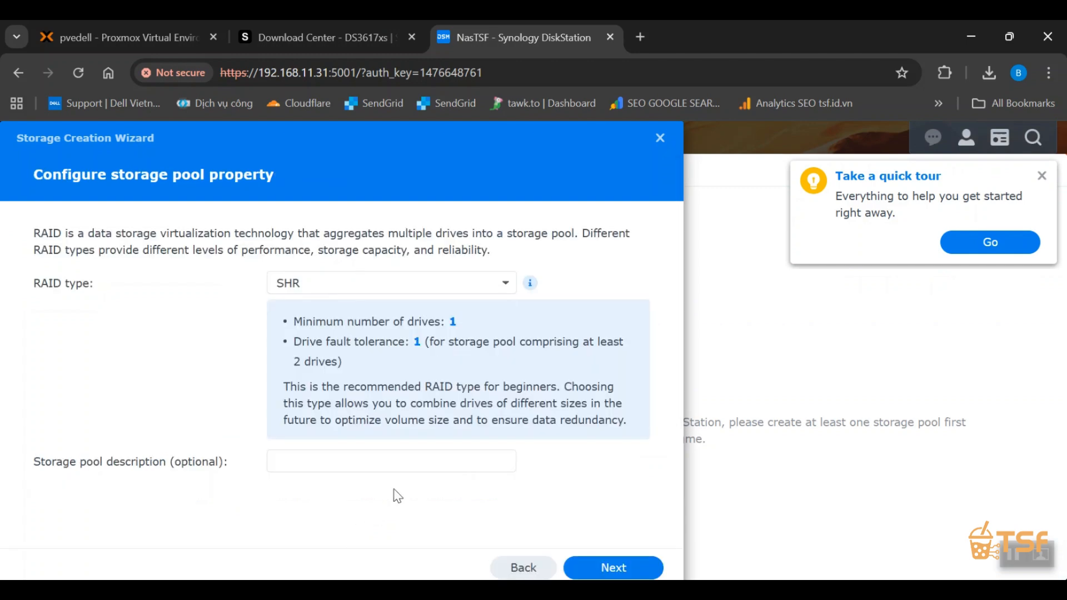
pyautogui.click(295, 283)
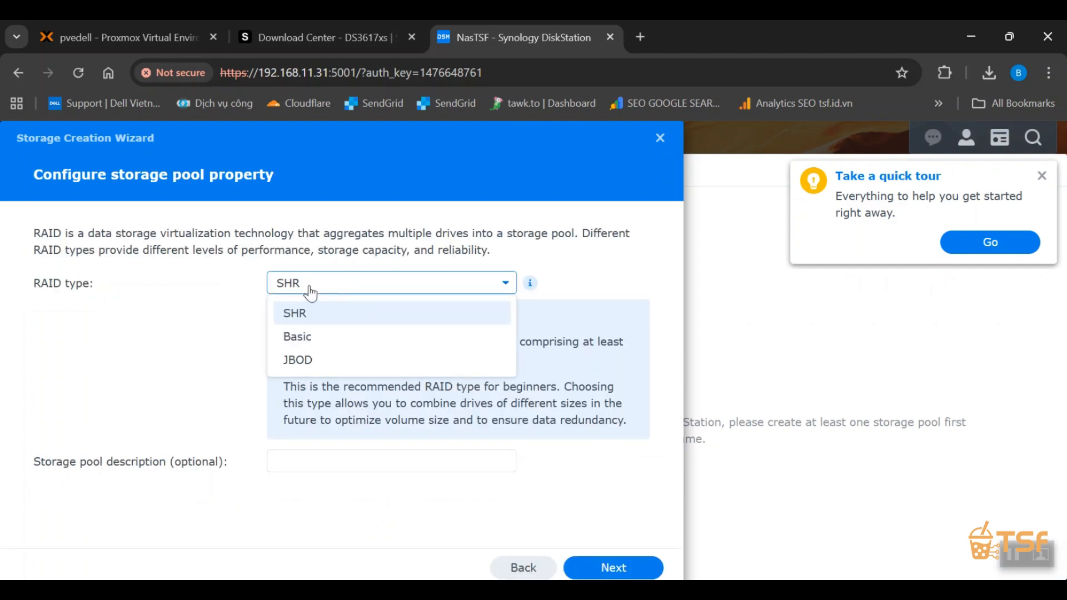
pyautogui.click(338, 338)
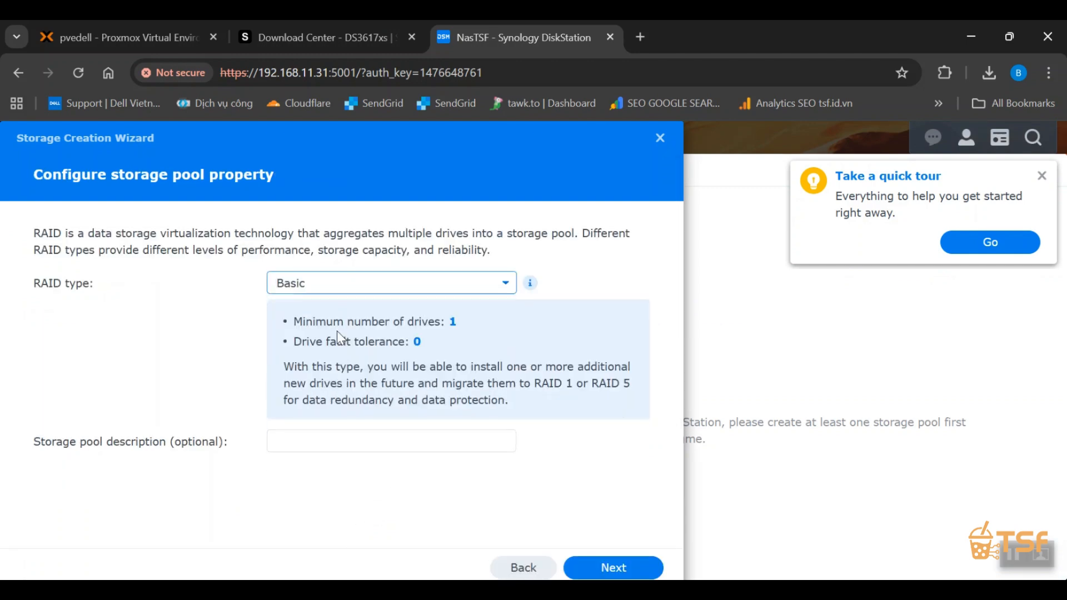
pyautogui.click(369, 281)
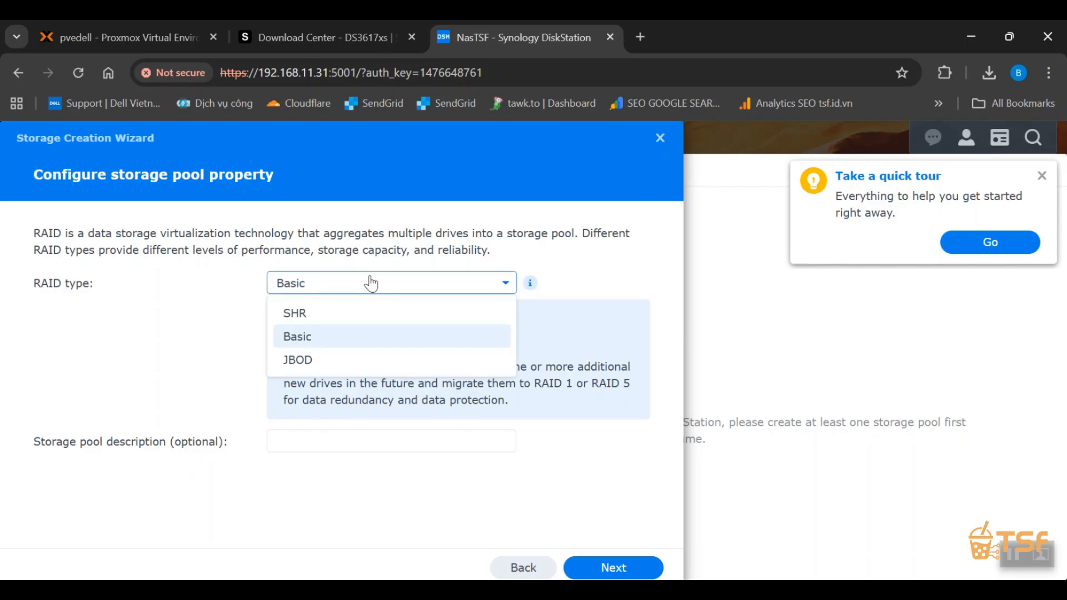
pyautogui.click(355, 313)
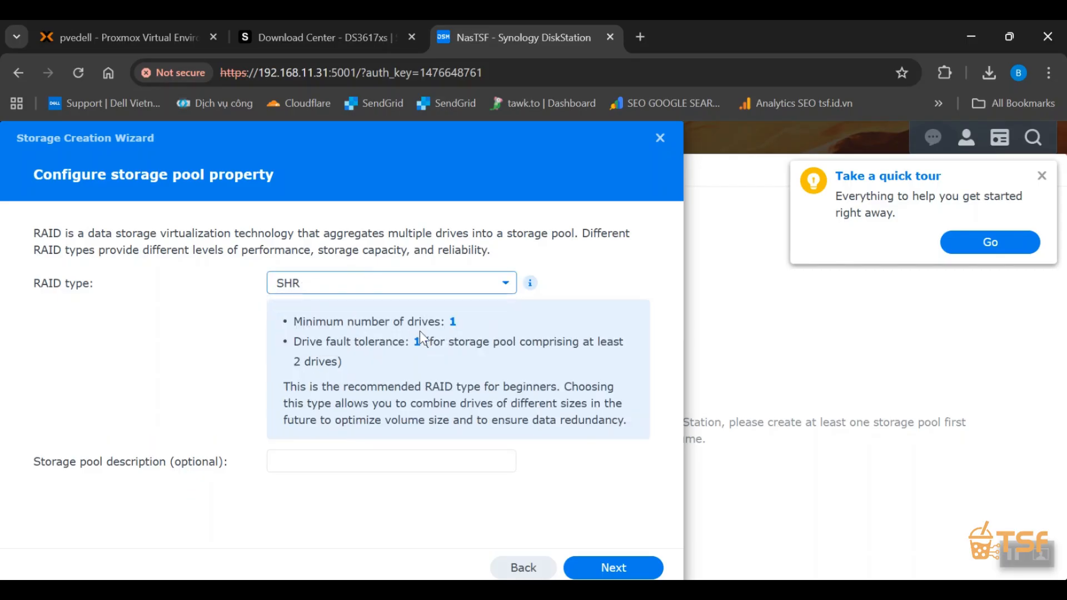
pyautogui.click(387, 283)
pyautogui.click(362, 338)
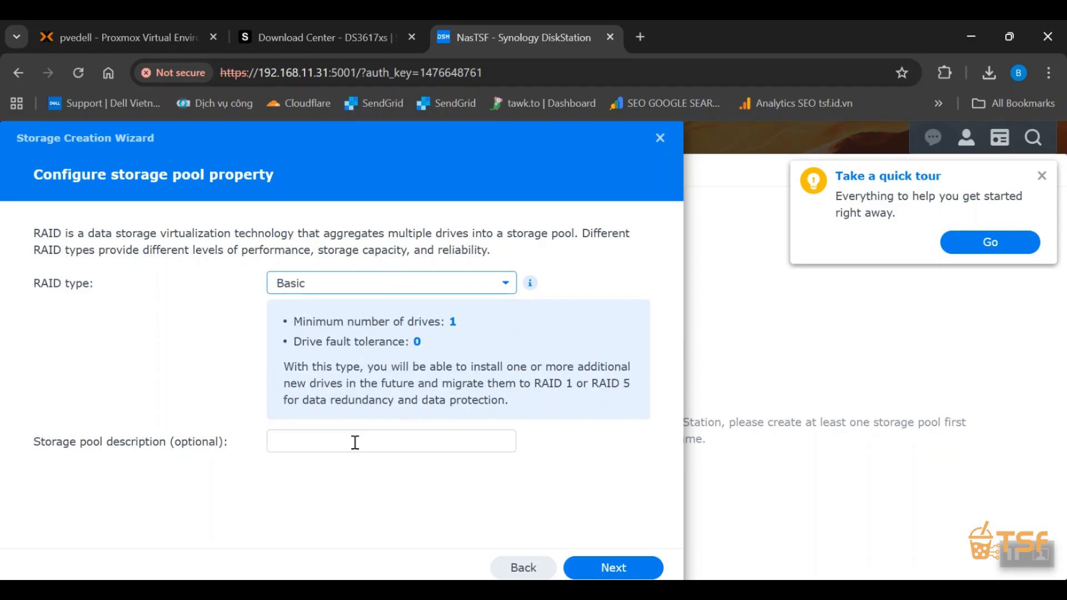
pyautogui.click(605, 567)
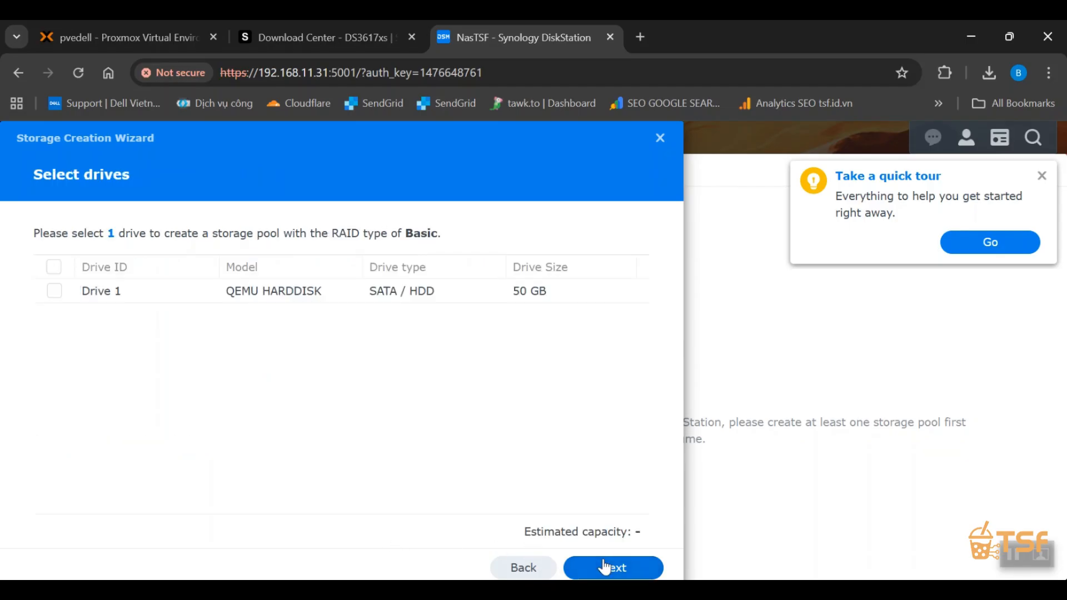
# Select Drive 1 for the storage pool and set the pool description to DataNAS on the previous wizard page.
pyautogui.click(52, 293)
pyautogui.click(525, 568)
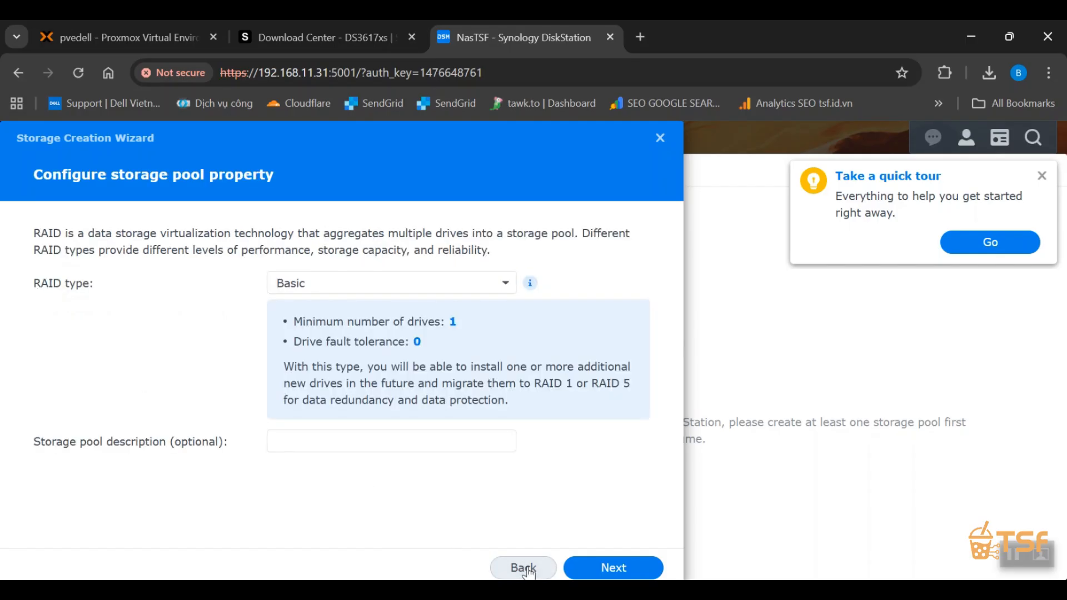
pyautogui.click(418, 442)
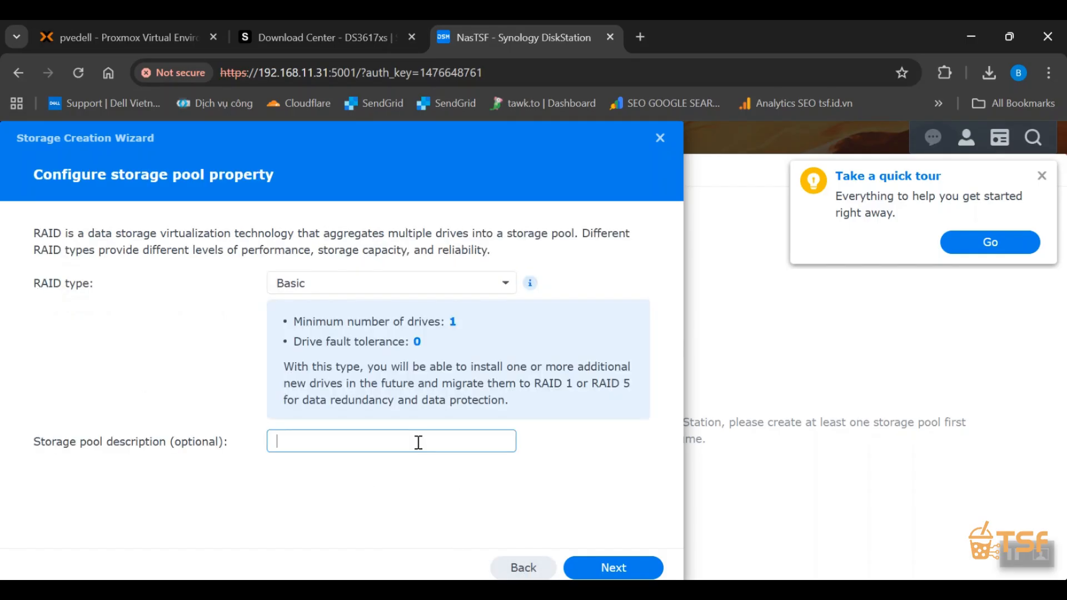
pyautogui.write('DataNAS')
pyautogui.click(613, 567)
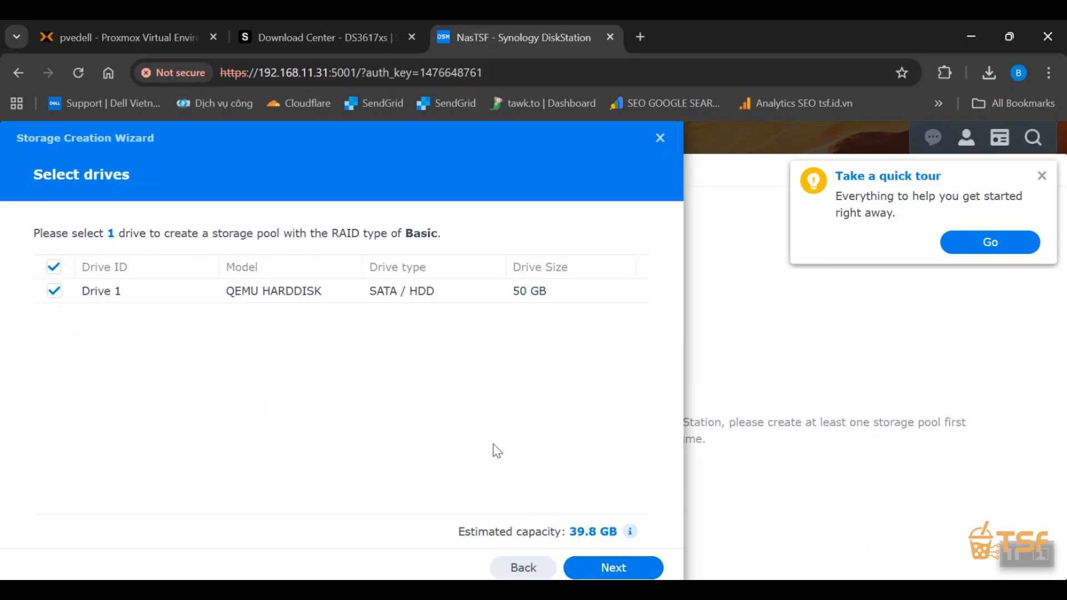
# Continue with Drive 1 despite the compatibility notice and accept the preset drive check option.
pyautogui.click(612, 567)
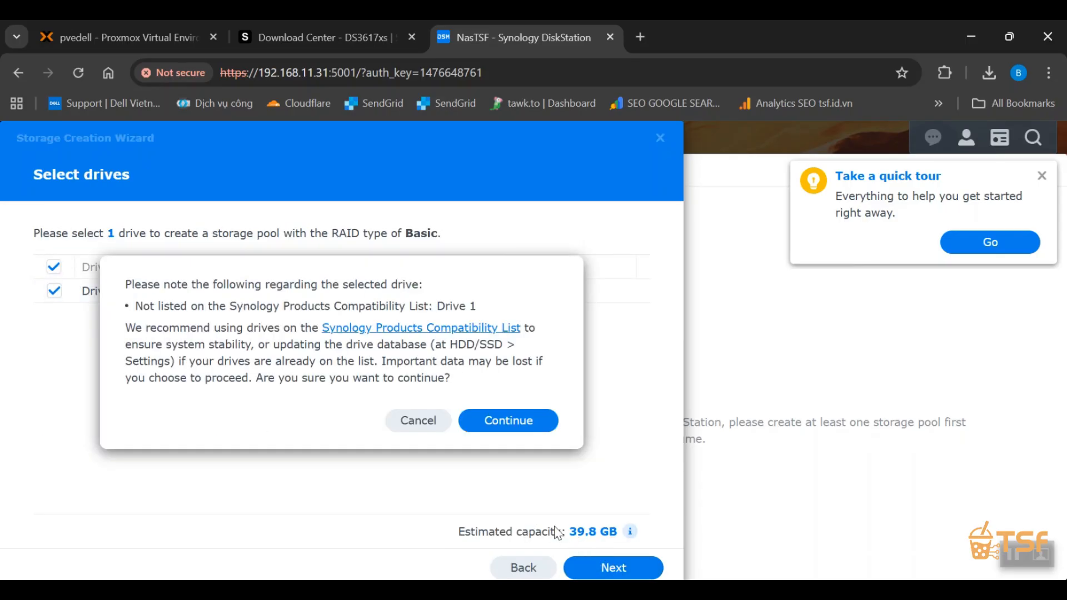
pyautogui.click(499, 432)
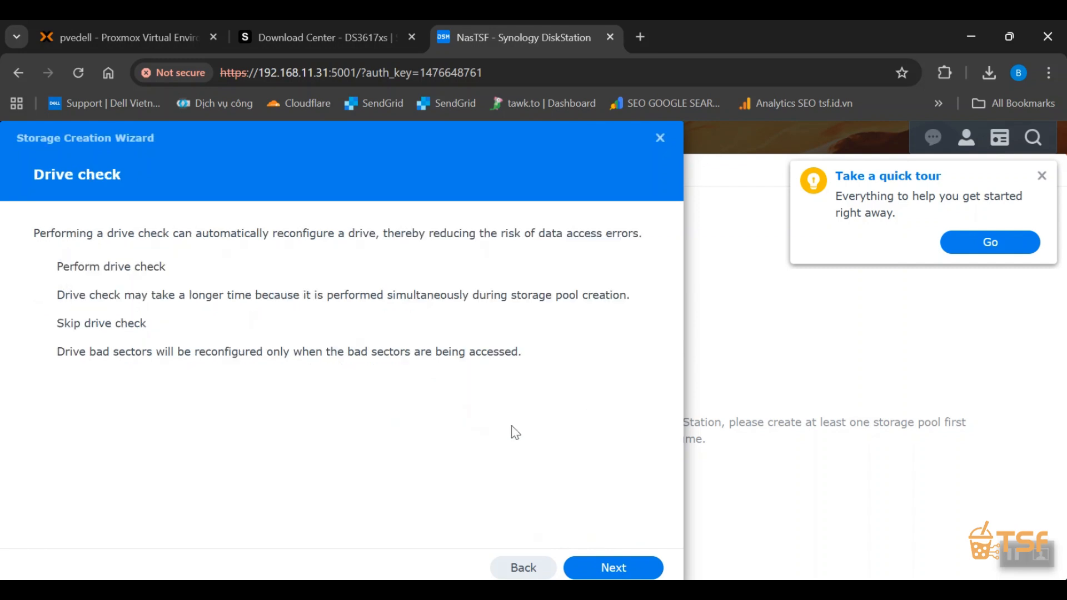
pyautogui.click(602, 567)
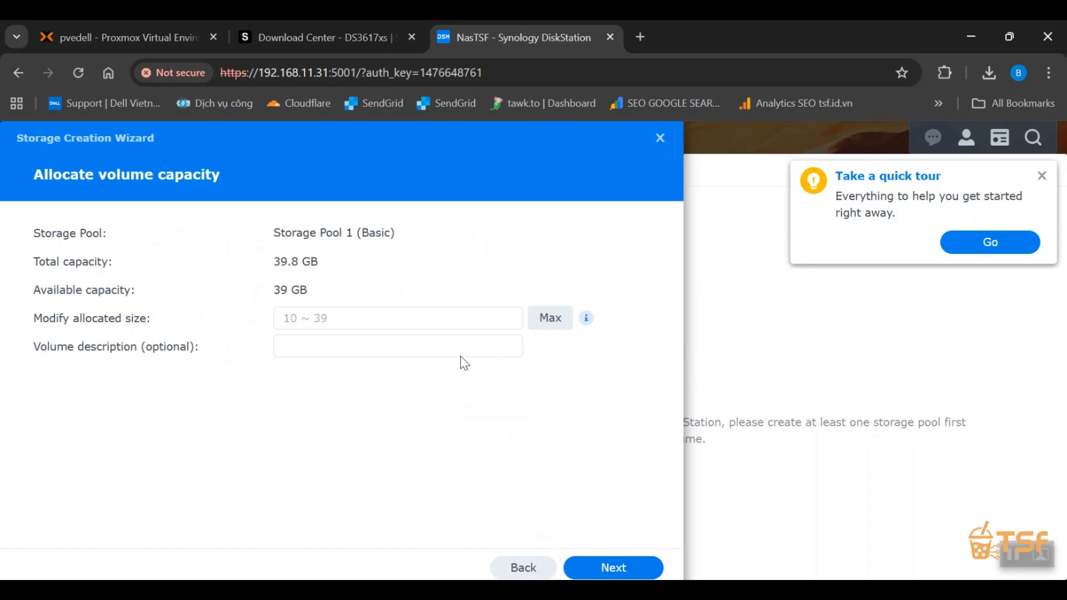
# Allocate the maximum capacity of 39 GB to the volume and set its description to volume1.
pyautogui.click(557, 320)
pyautogui.click(424, 352)
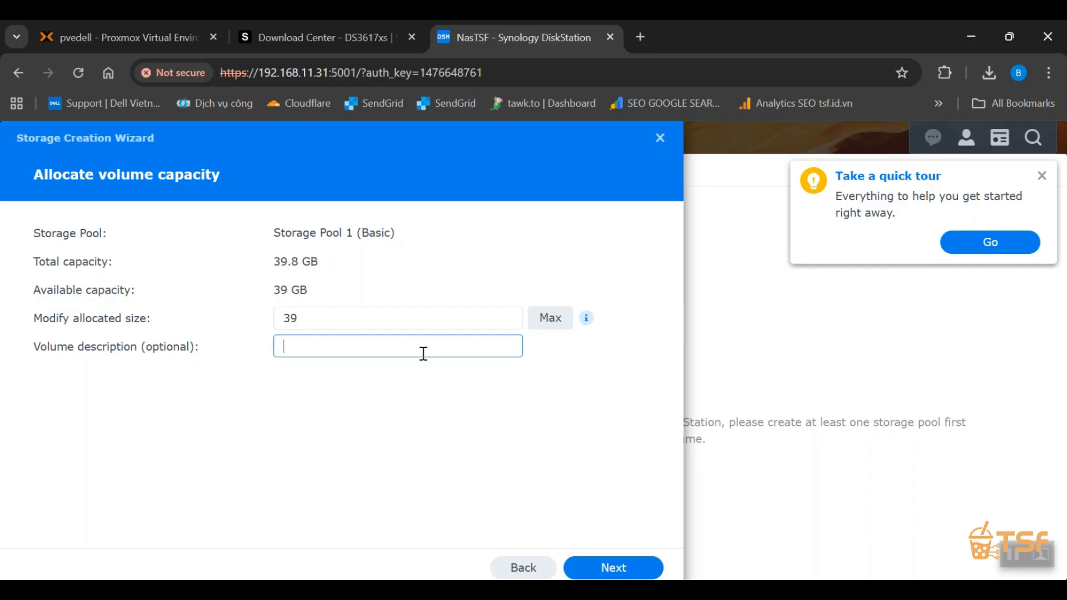
pyautogui.write('volume1')
pyautogui.click(607, 568)
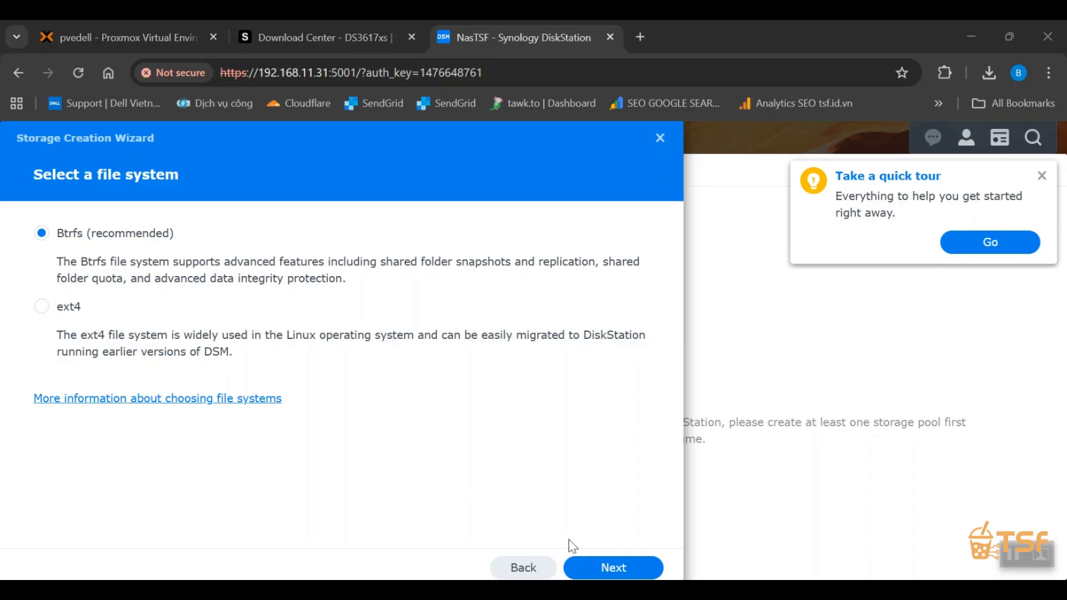
# Accept Btrfs as the file system, apply the storage settings, and confirm erasing the newly added drive.
pyautogui.click(609, 568)
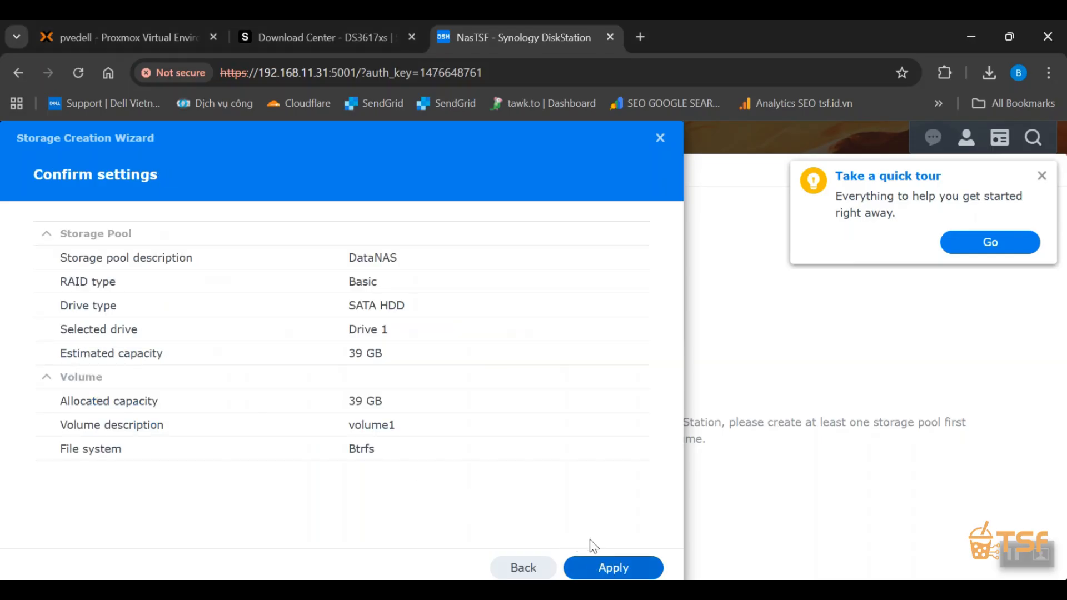
pyautogui.click(621, 571)
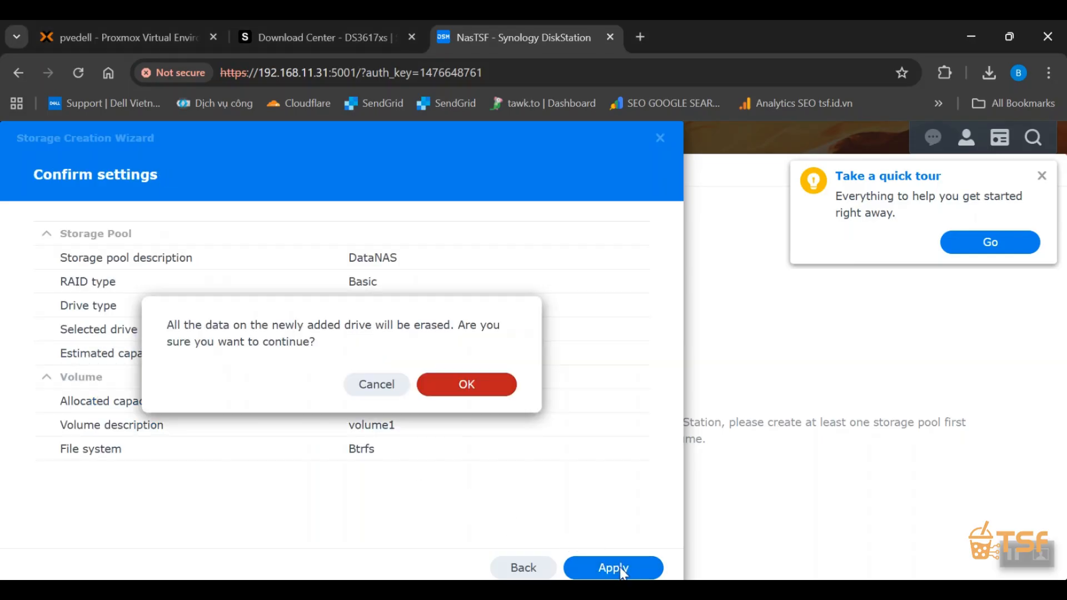
pyautogui.click(465, 388)
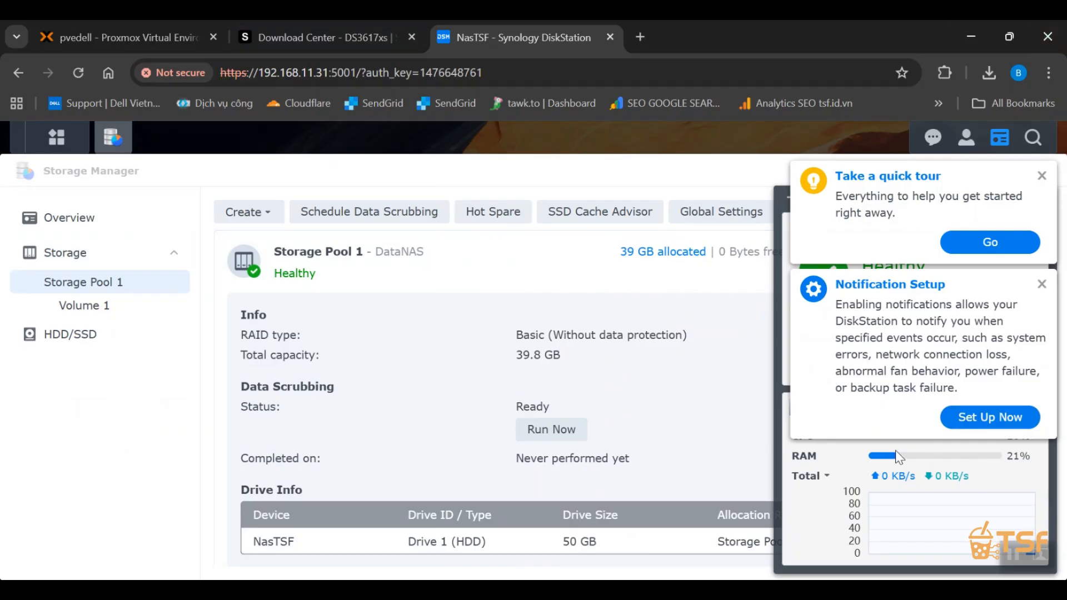
# Dismiss the quick tour and notification setup prompts along with their follow-up messages.
pyautogui.click(1042, 177)
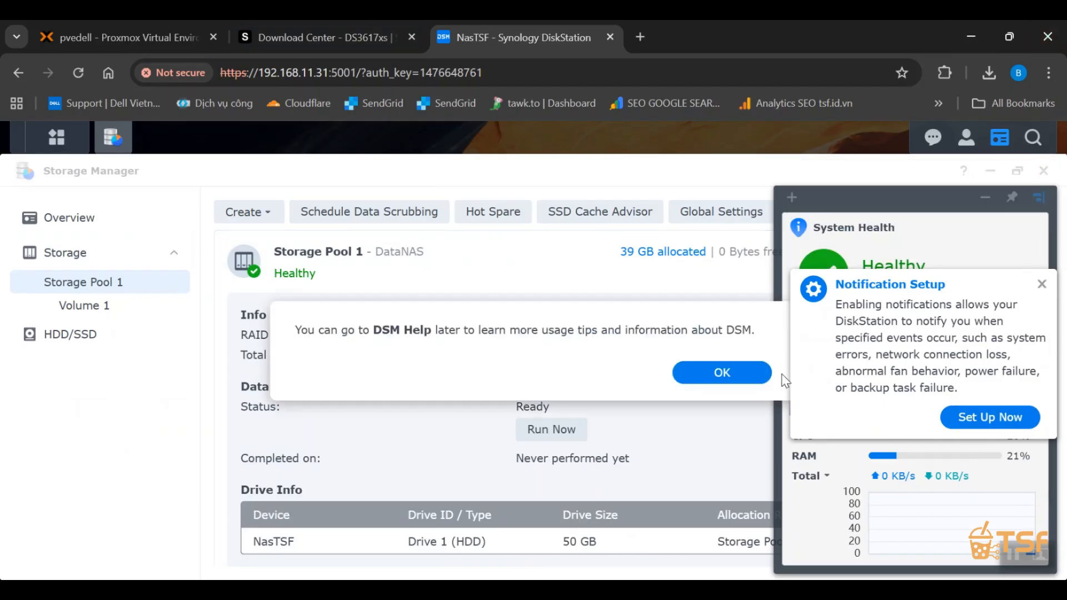
pyautogui.click(1042, 284)
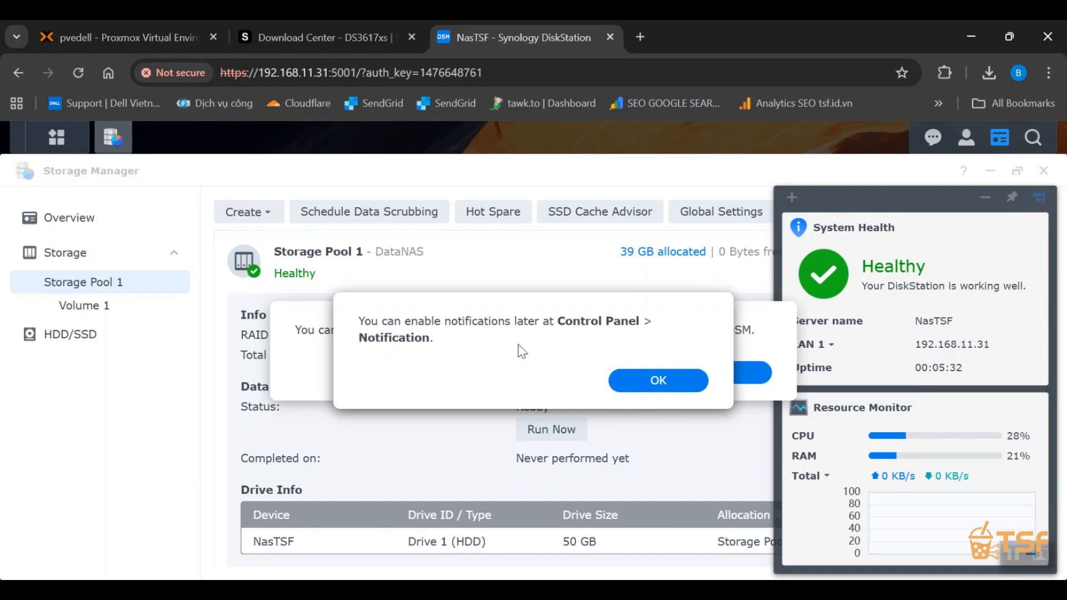
pyautogui.click(663, 383)
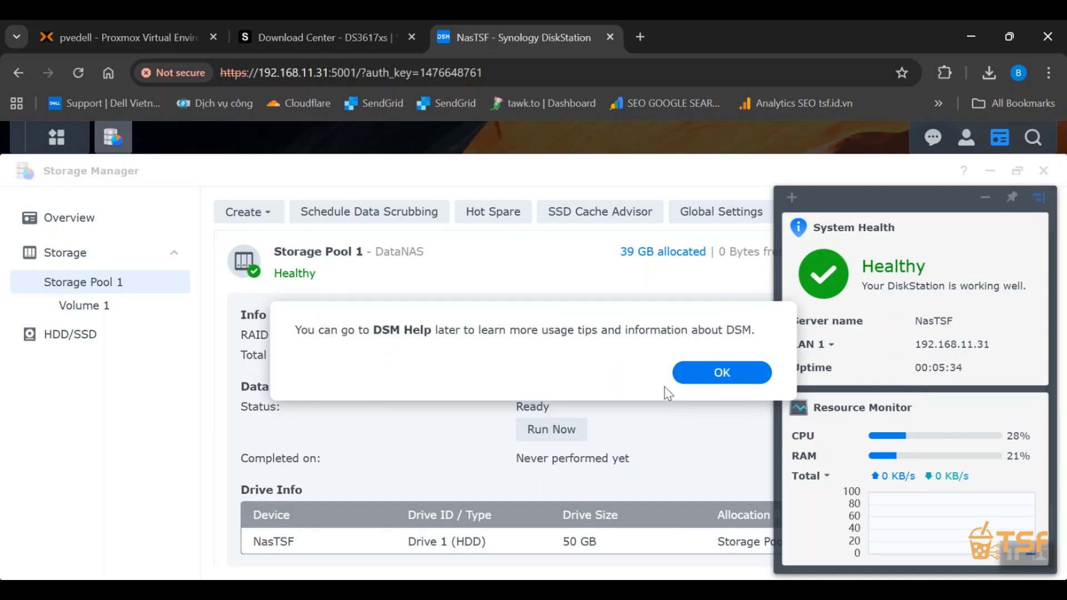
pyautogui.click(711, 382)
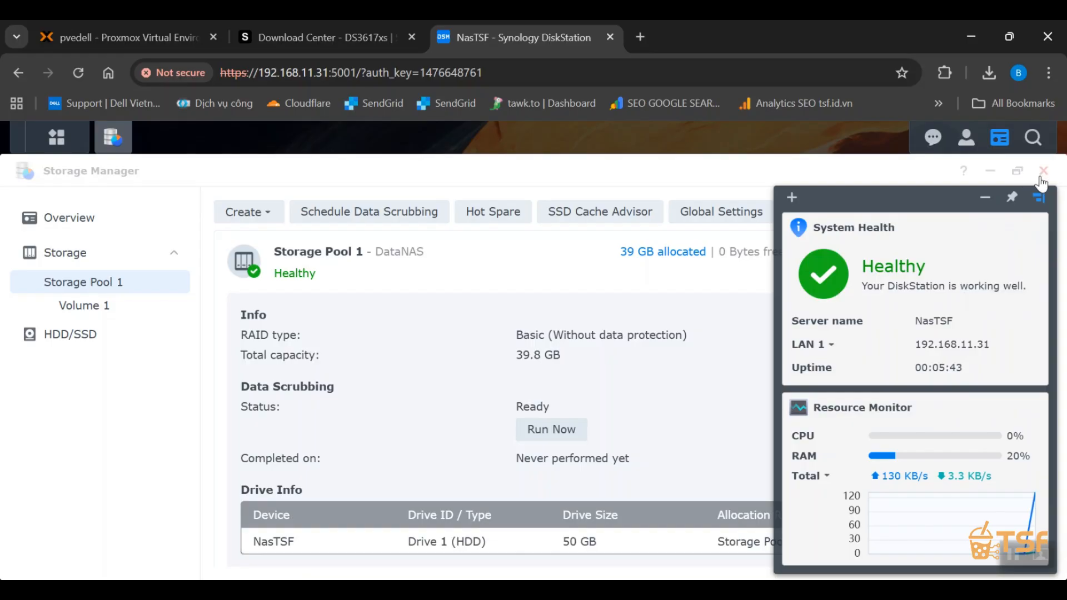
# Review Storage Pool 1 and its volume in Storage Manager at reduced window size, and close Storage Manager.
pyautogui.click(422, 169)
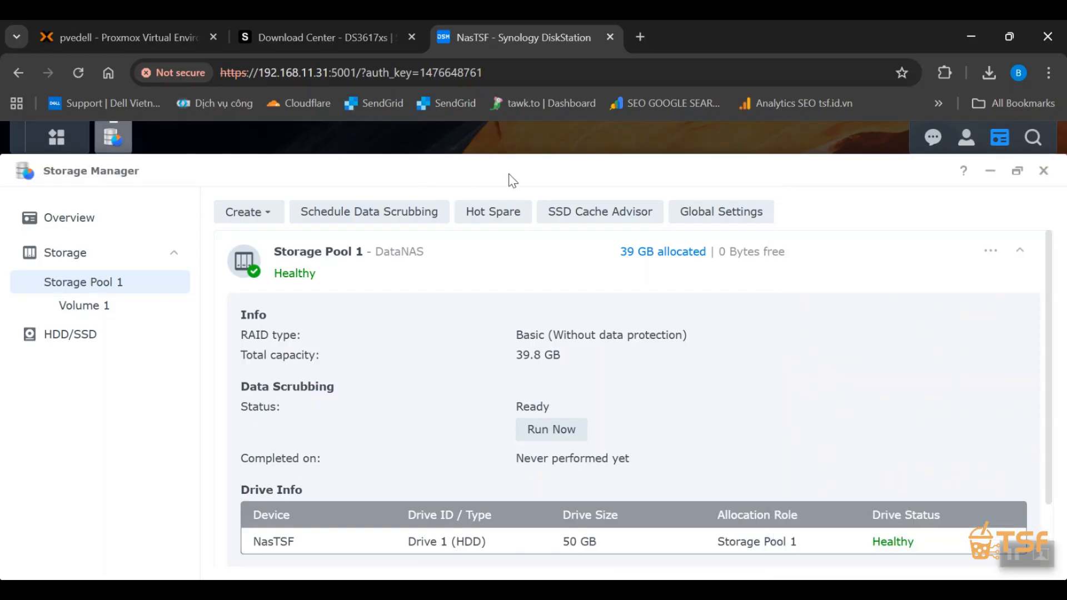
pyautogui.click(1020, 173)
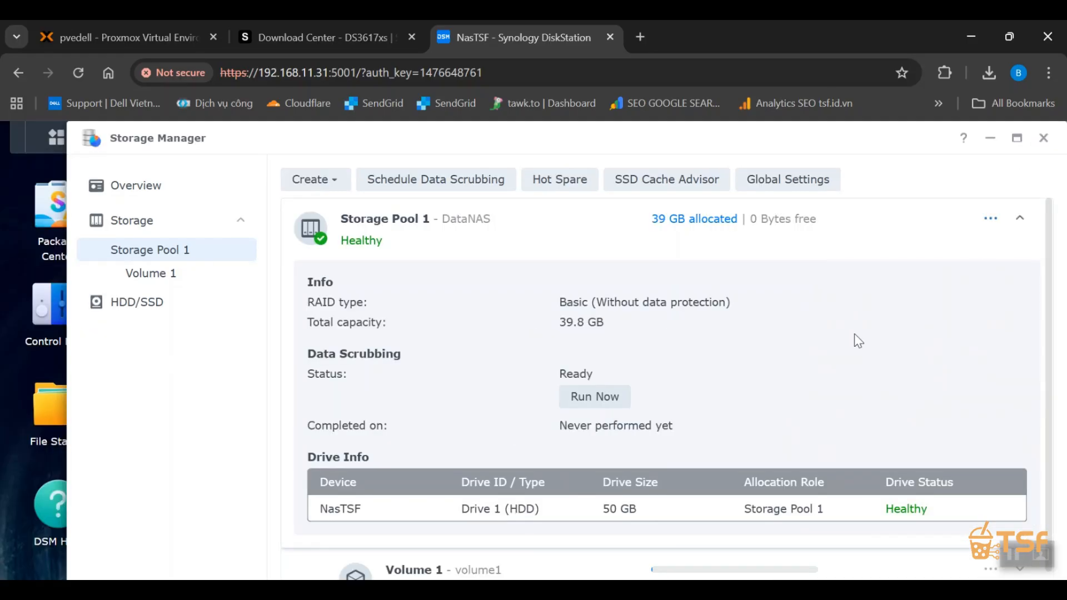
pyautogui.scroll(-1, 855, 338)
pyautogui.scroll(1, 741, 373)
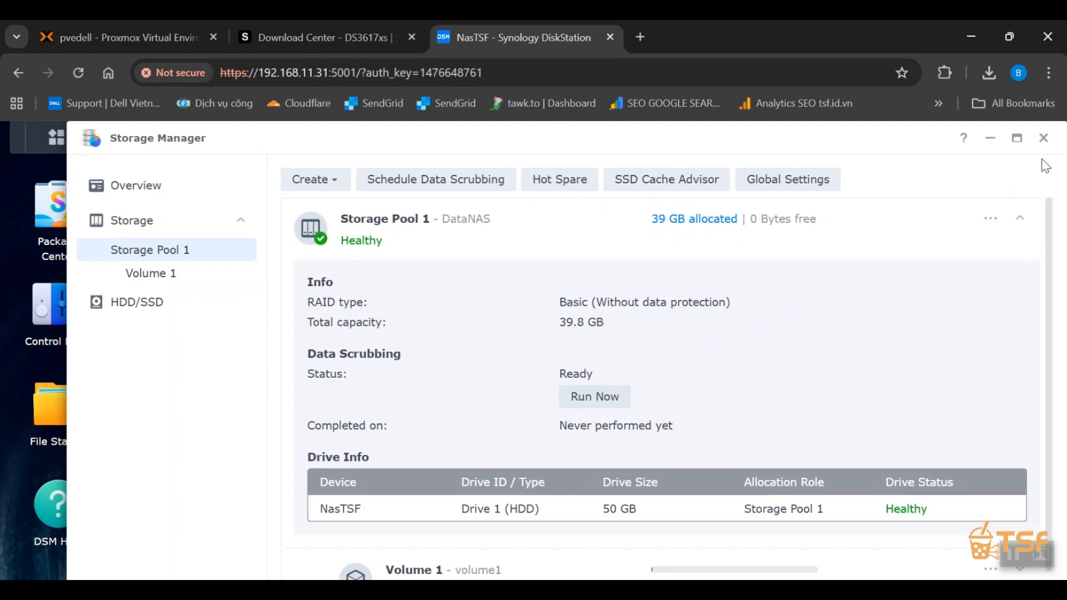
pyautogui.click(1043, 138)
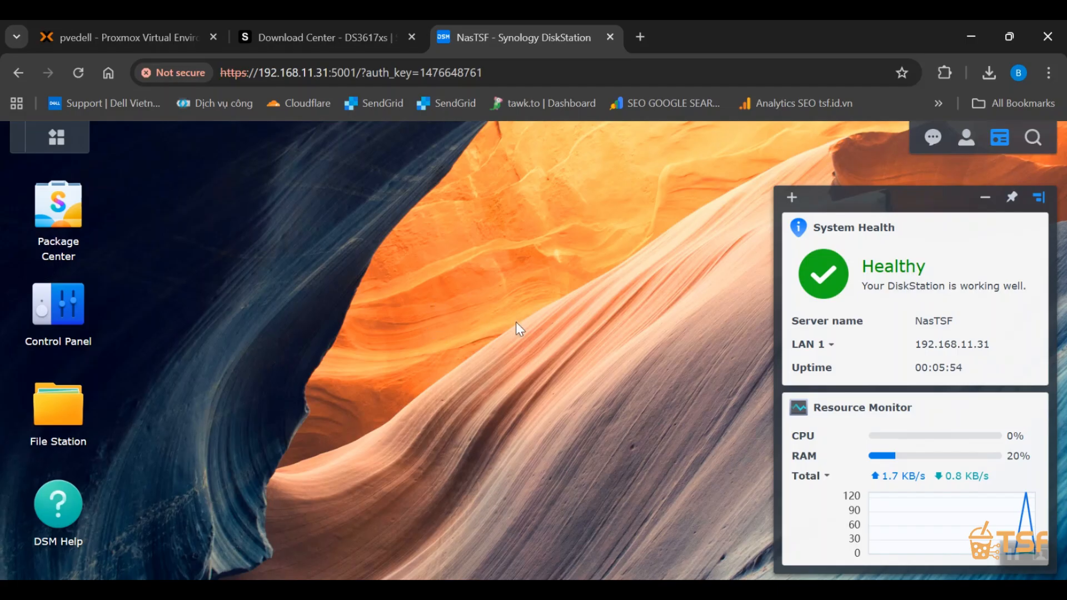
# Look through the Control Panel categories from File Sharing to Services and close Control Panel.
pyautogui.click(47, 319)
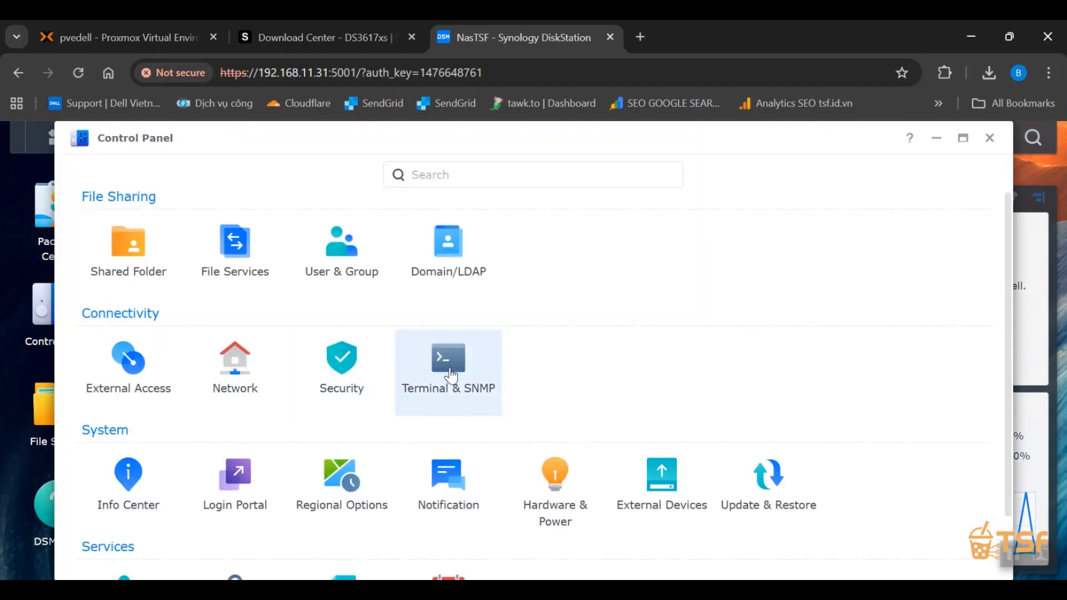
pyautogui.scroll(-2, 451, 376)
pyautogui.scroll(2, 450, 374)
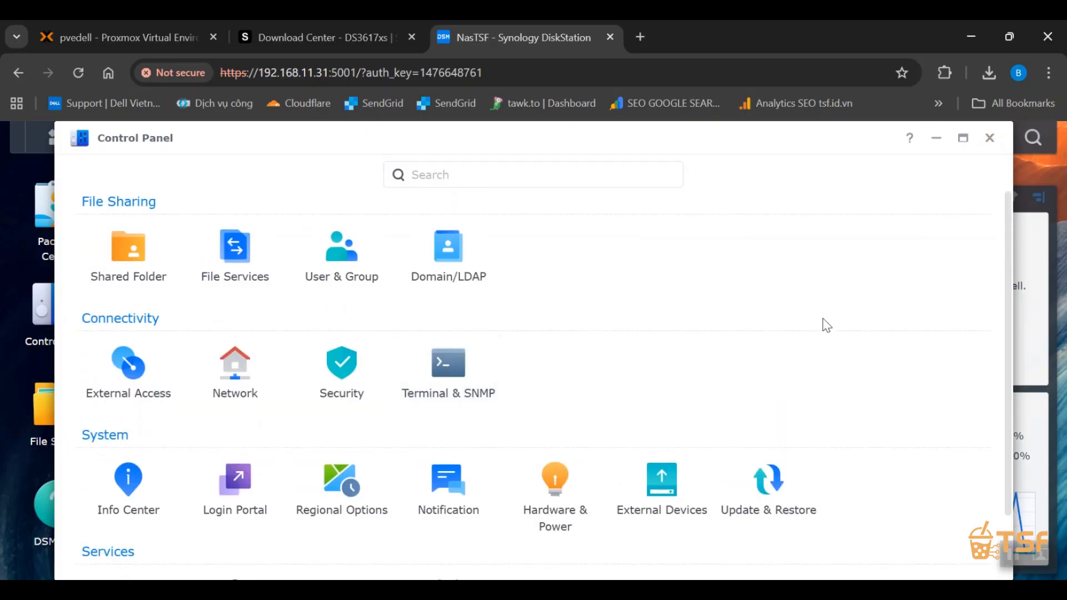
pyautogui.scroll(-2, 809, 366)
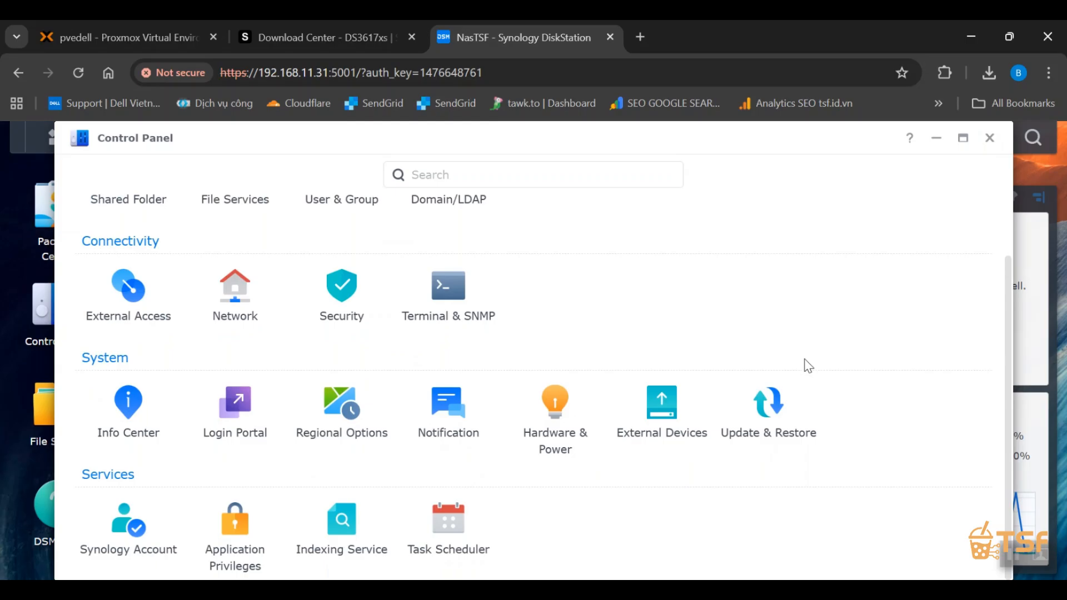
pyautogui.click(990, 139)
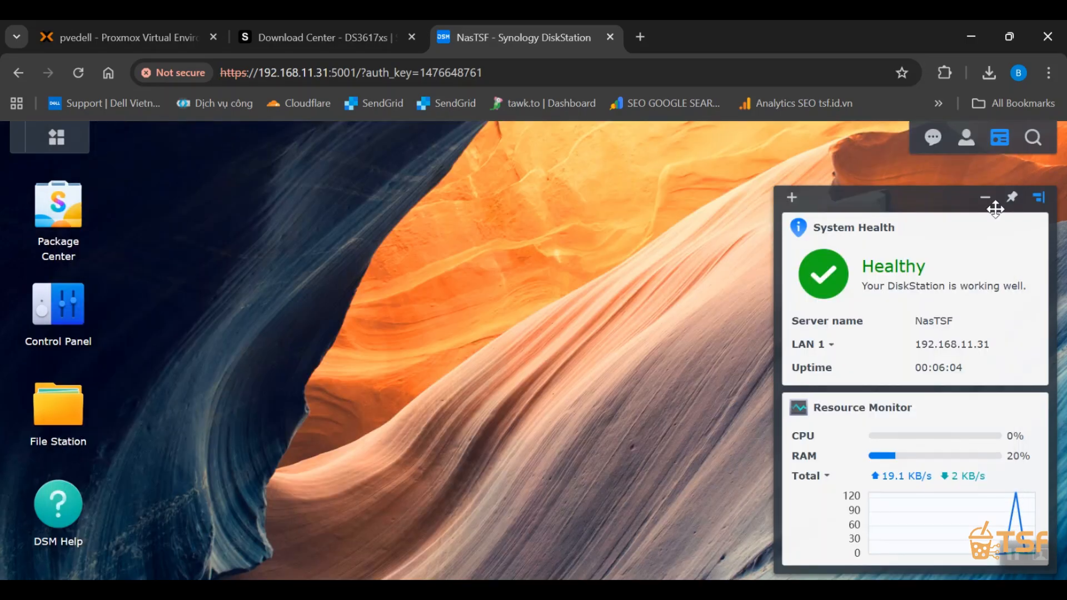
# Show the DiskStation Manager About information to check the installed version.
pyautogui.click(966, 139)
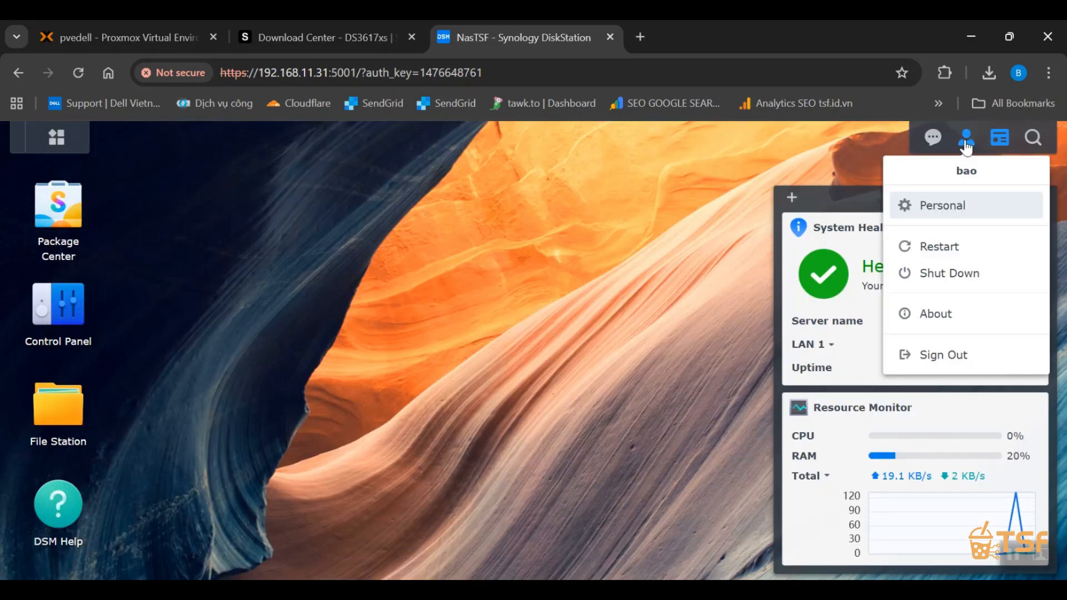
pyautogui.click(970, 332)
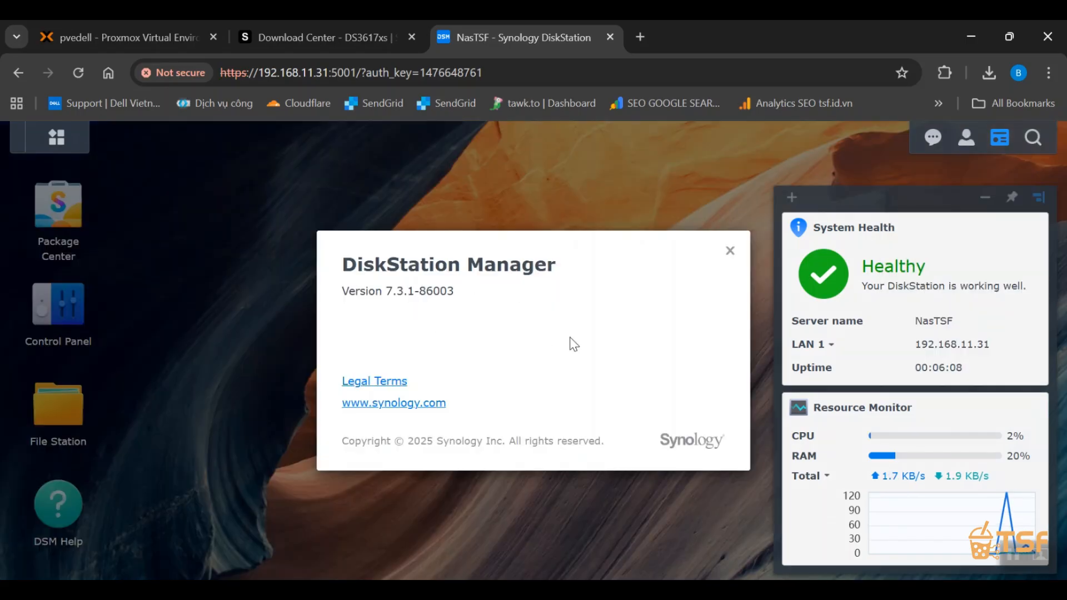